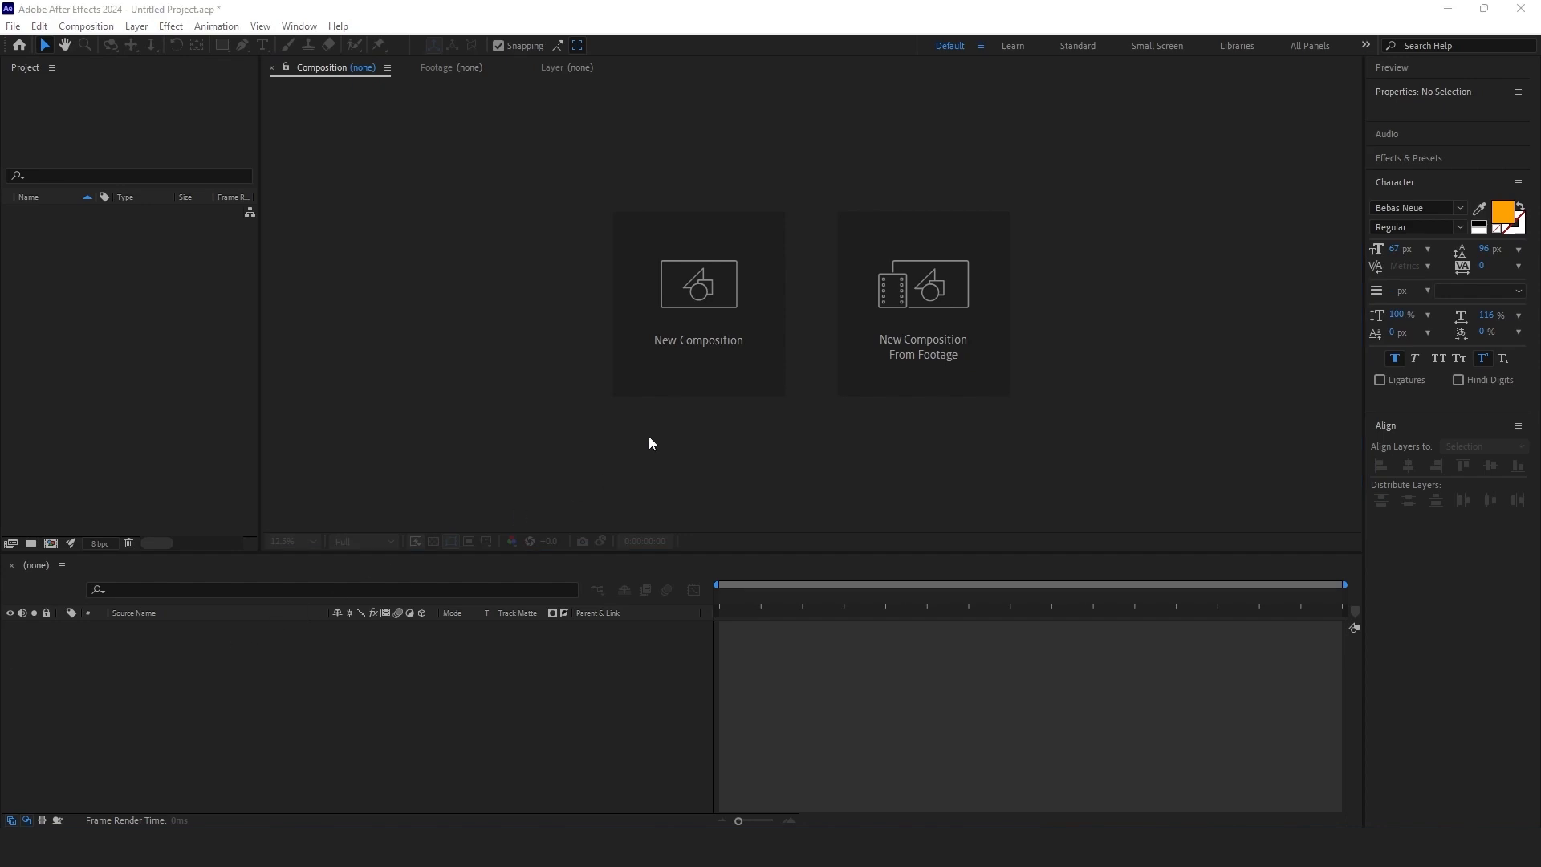
pyautogui.click(659, 383)
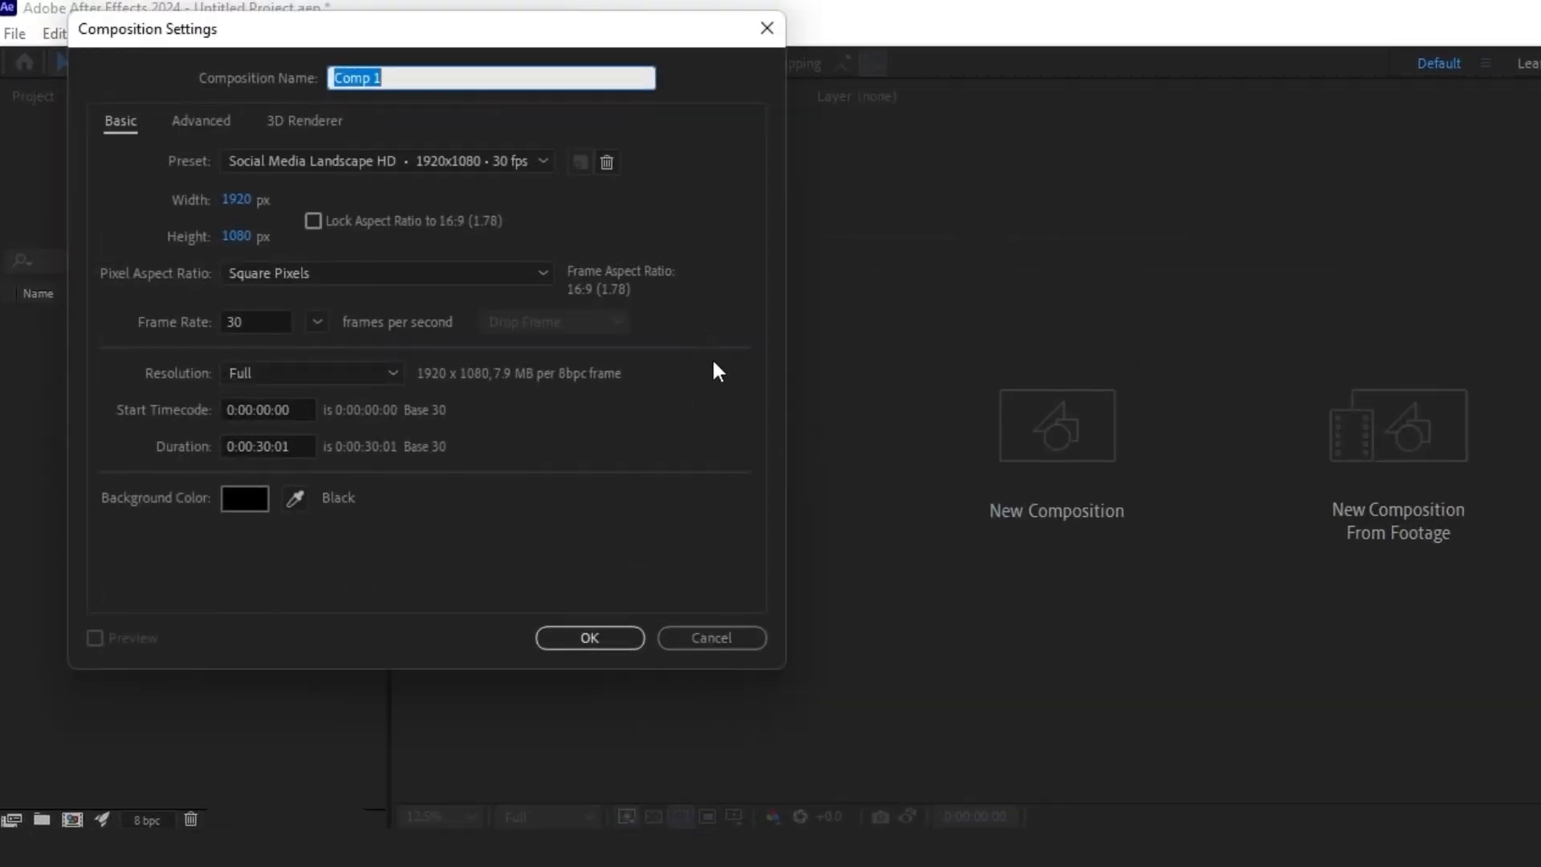
pyautogui.click(762, 29)
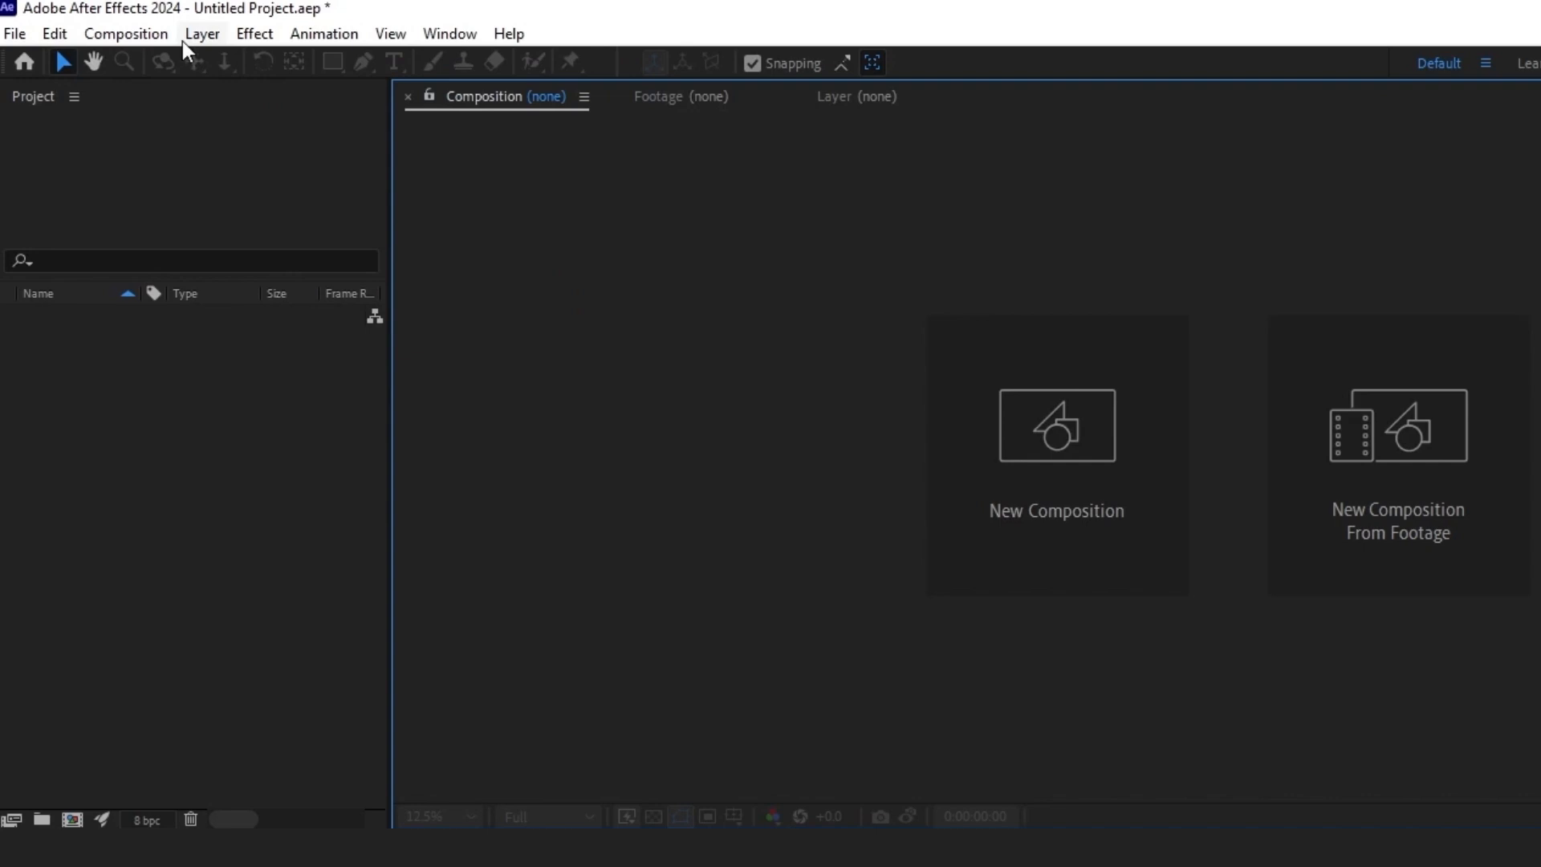
pyautogui.click(95, 38)
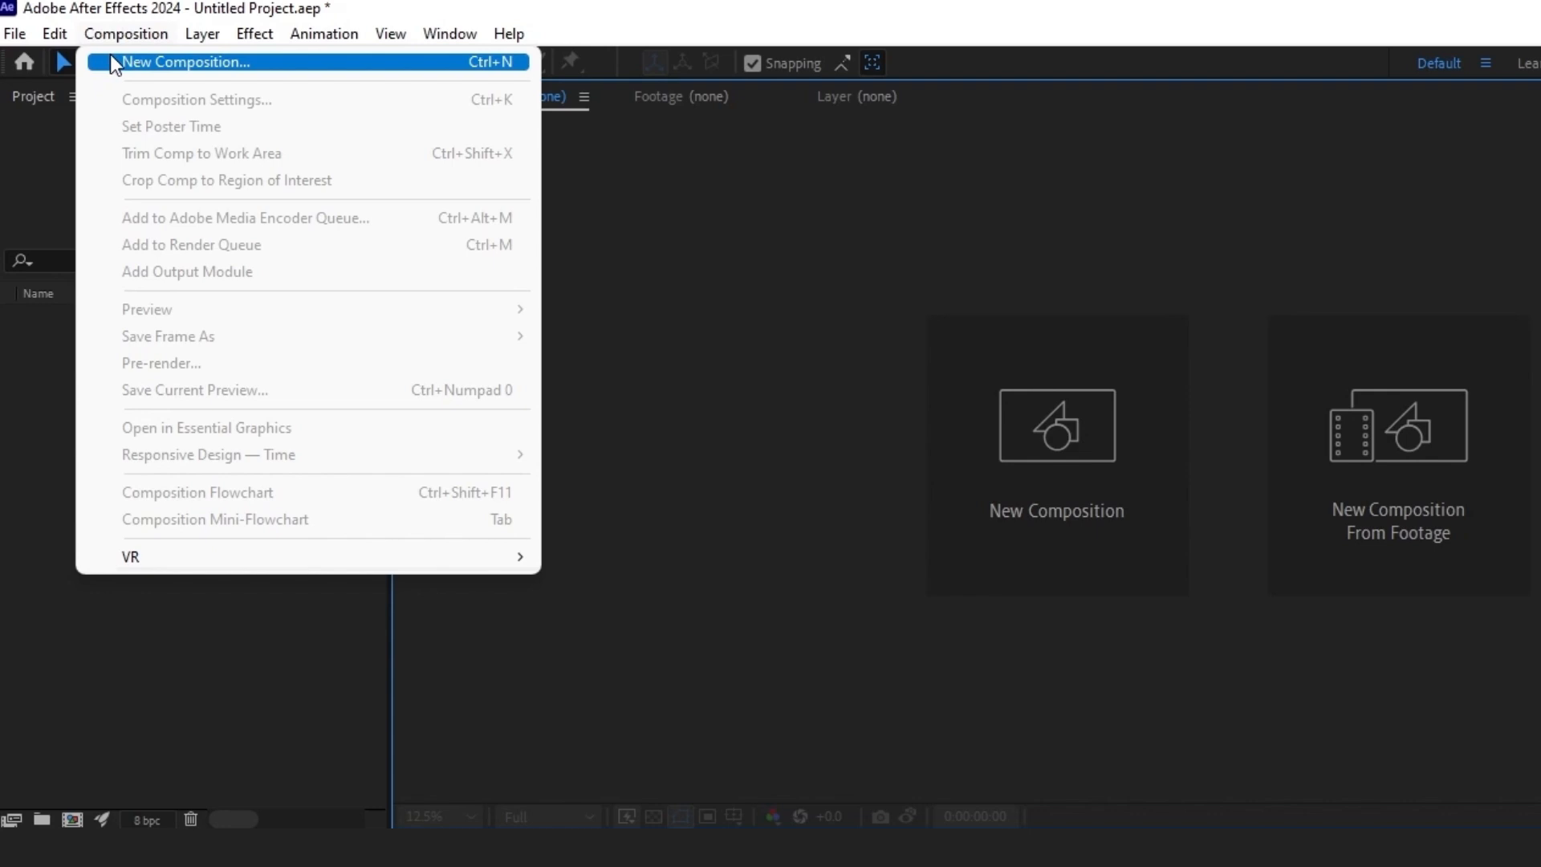
pyautogui.click(110, 58)
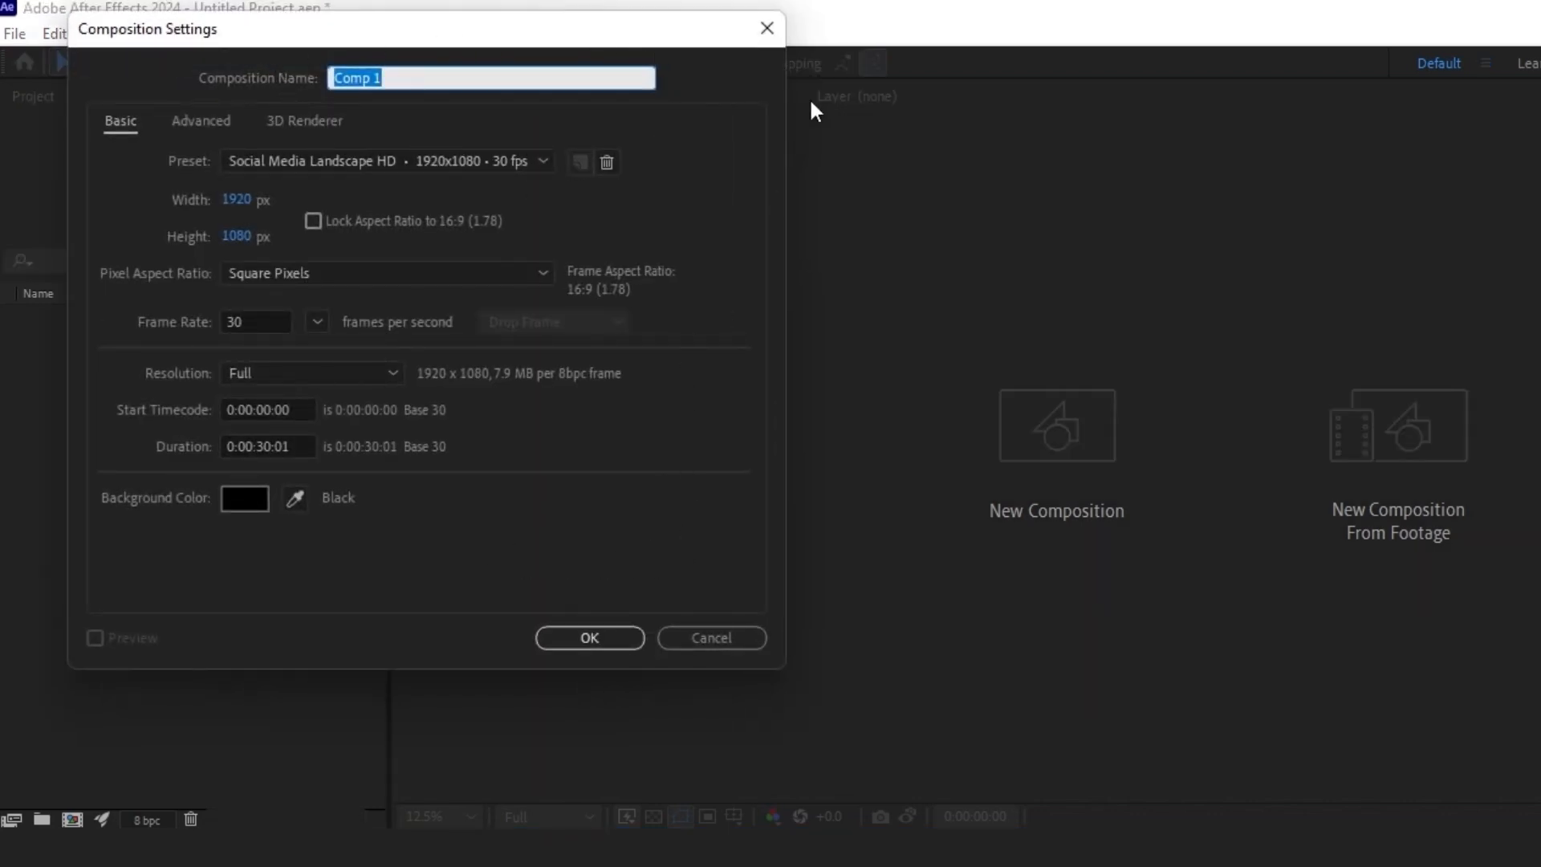
pyautogui.click(766, 29)
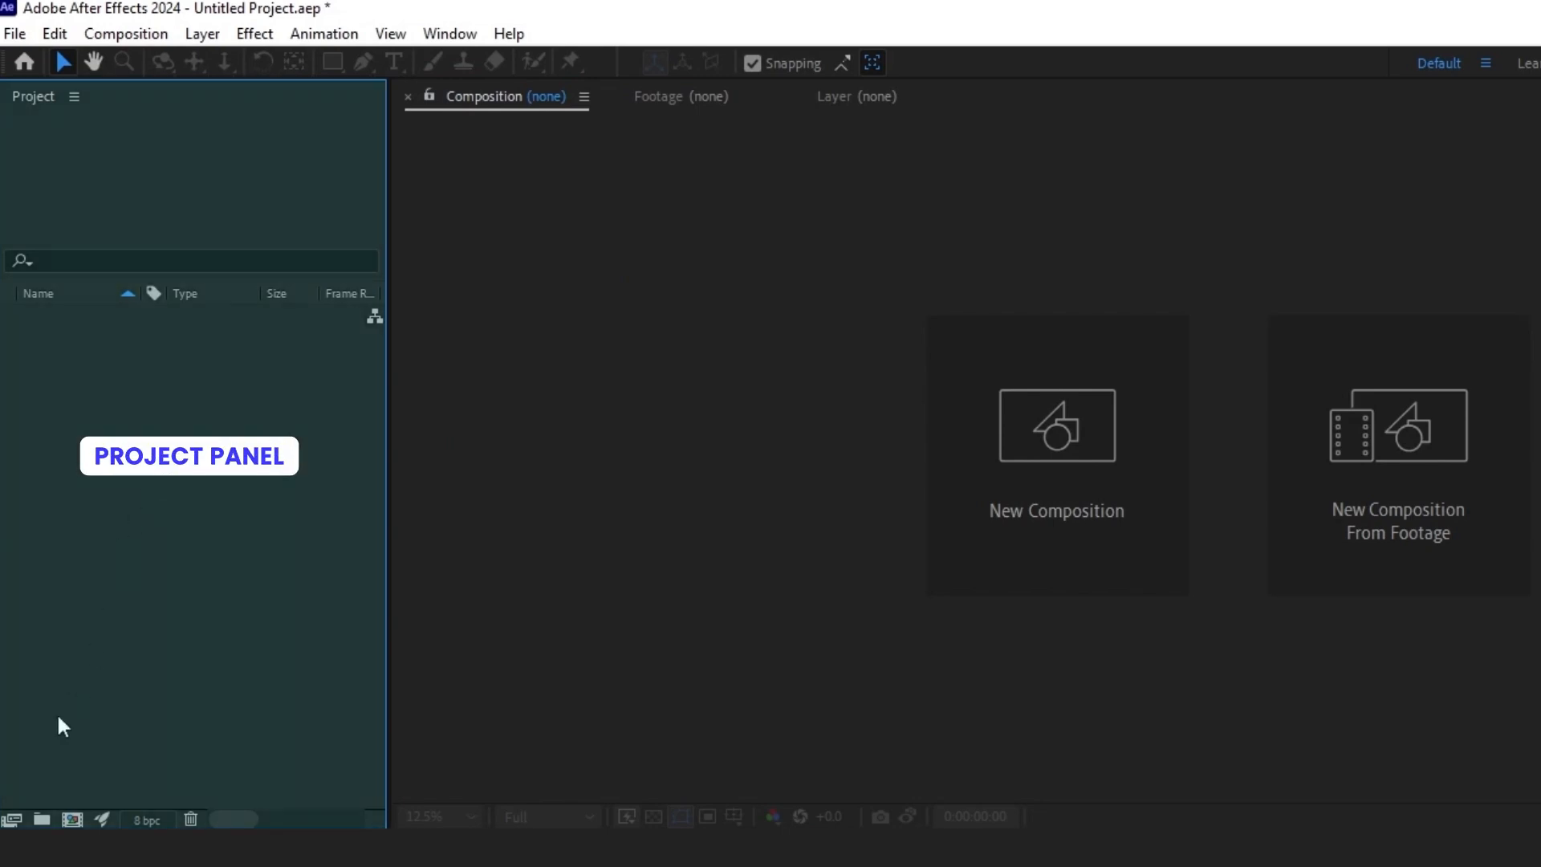
pyautogui.click(72, 820)
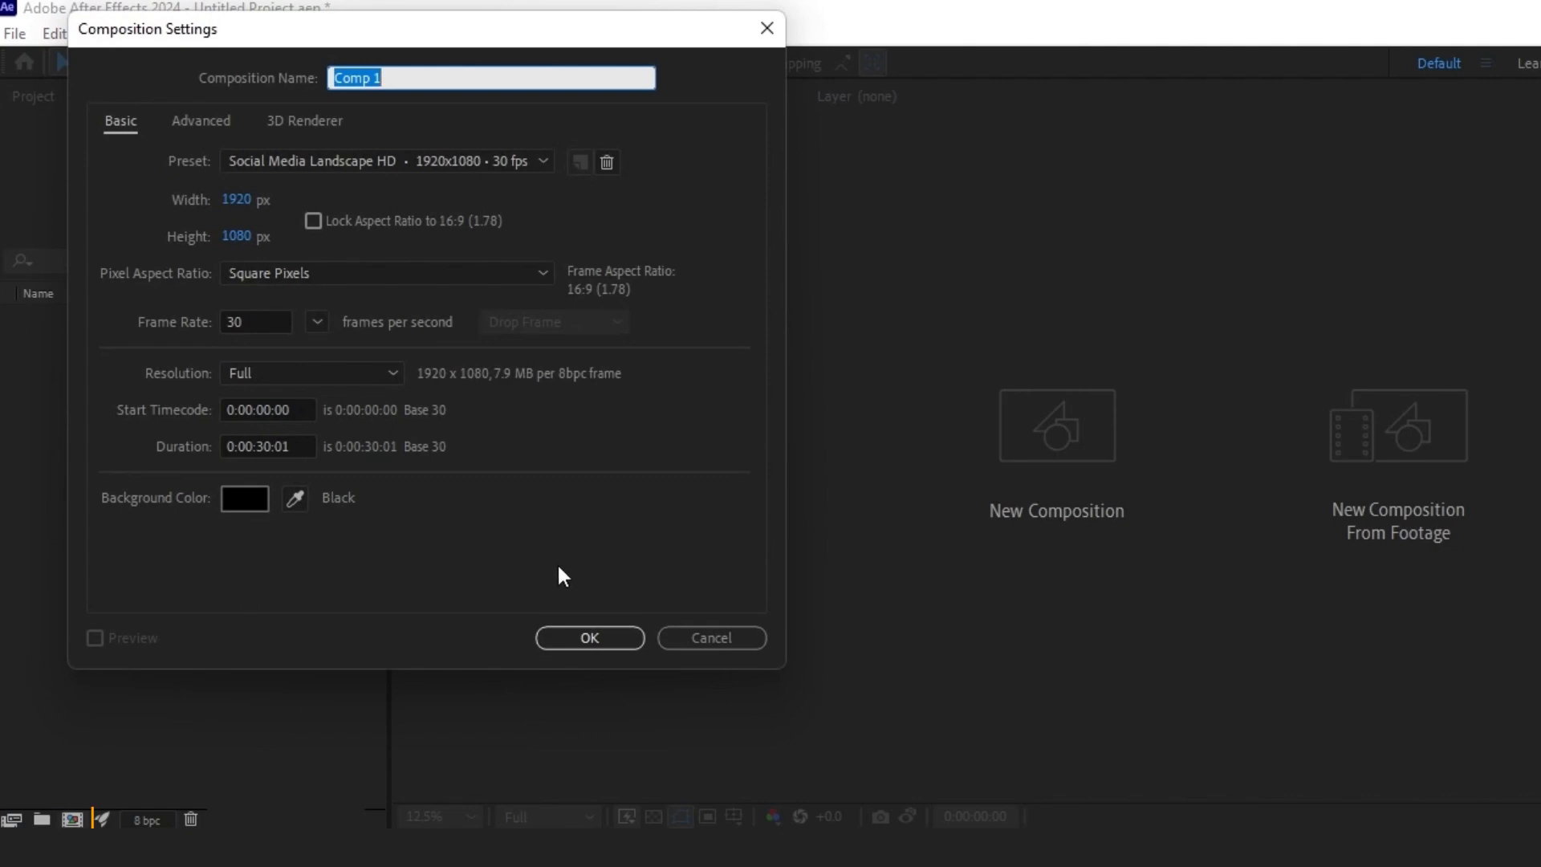
pyautogui.click(759, 32)
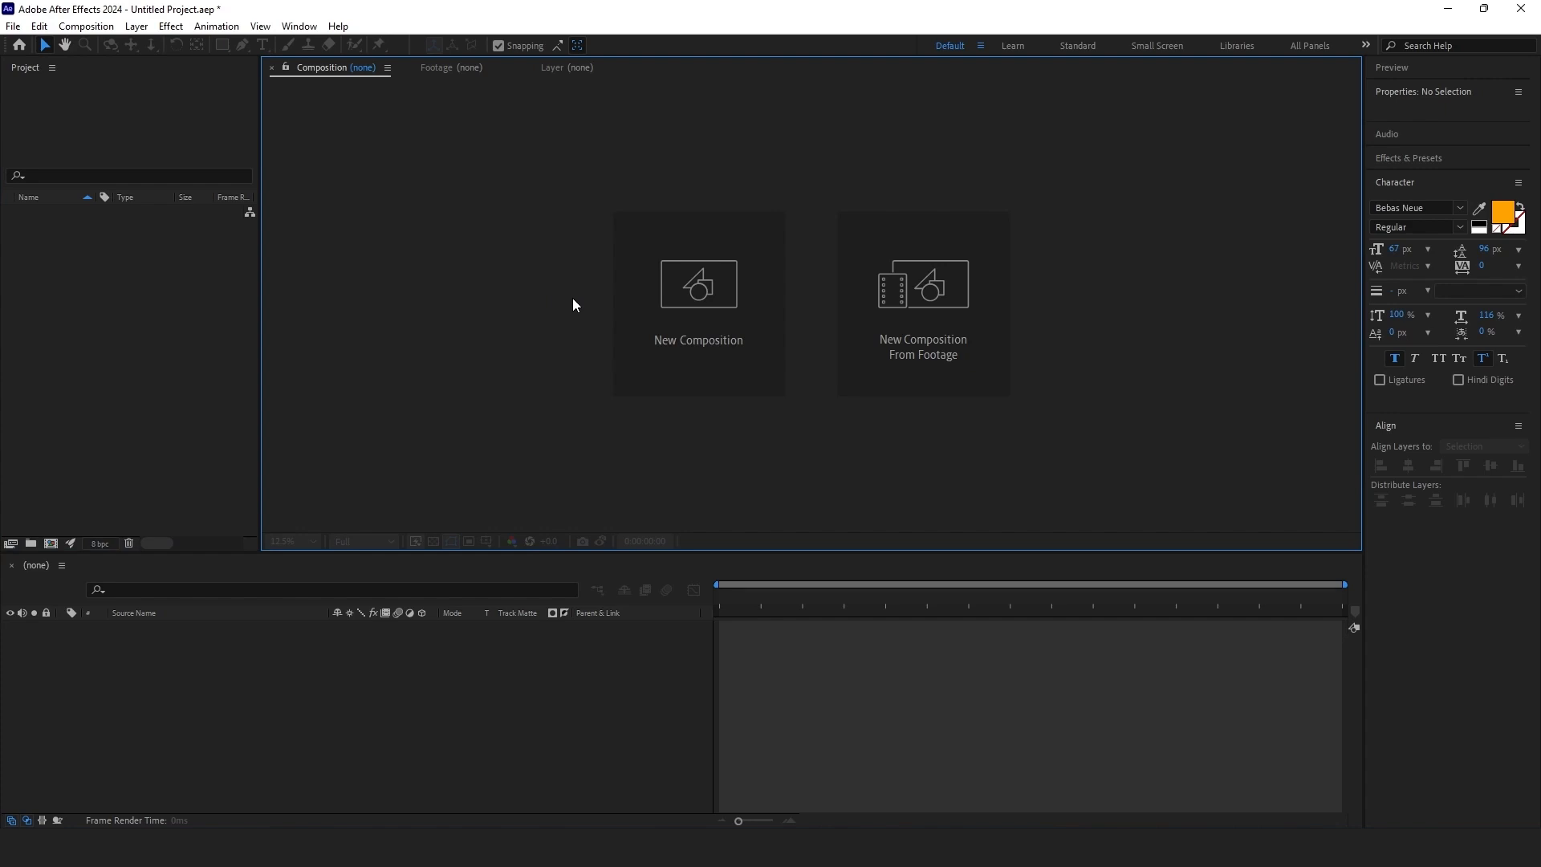
# Step: Start a new composition and name it Trail video
pyautogui.click(654, 342)
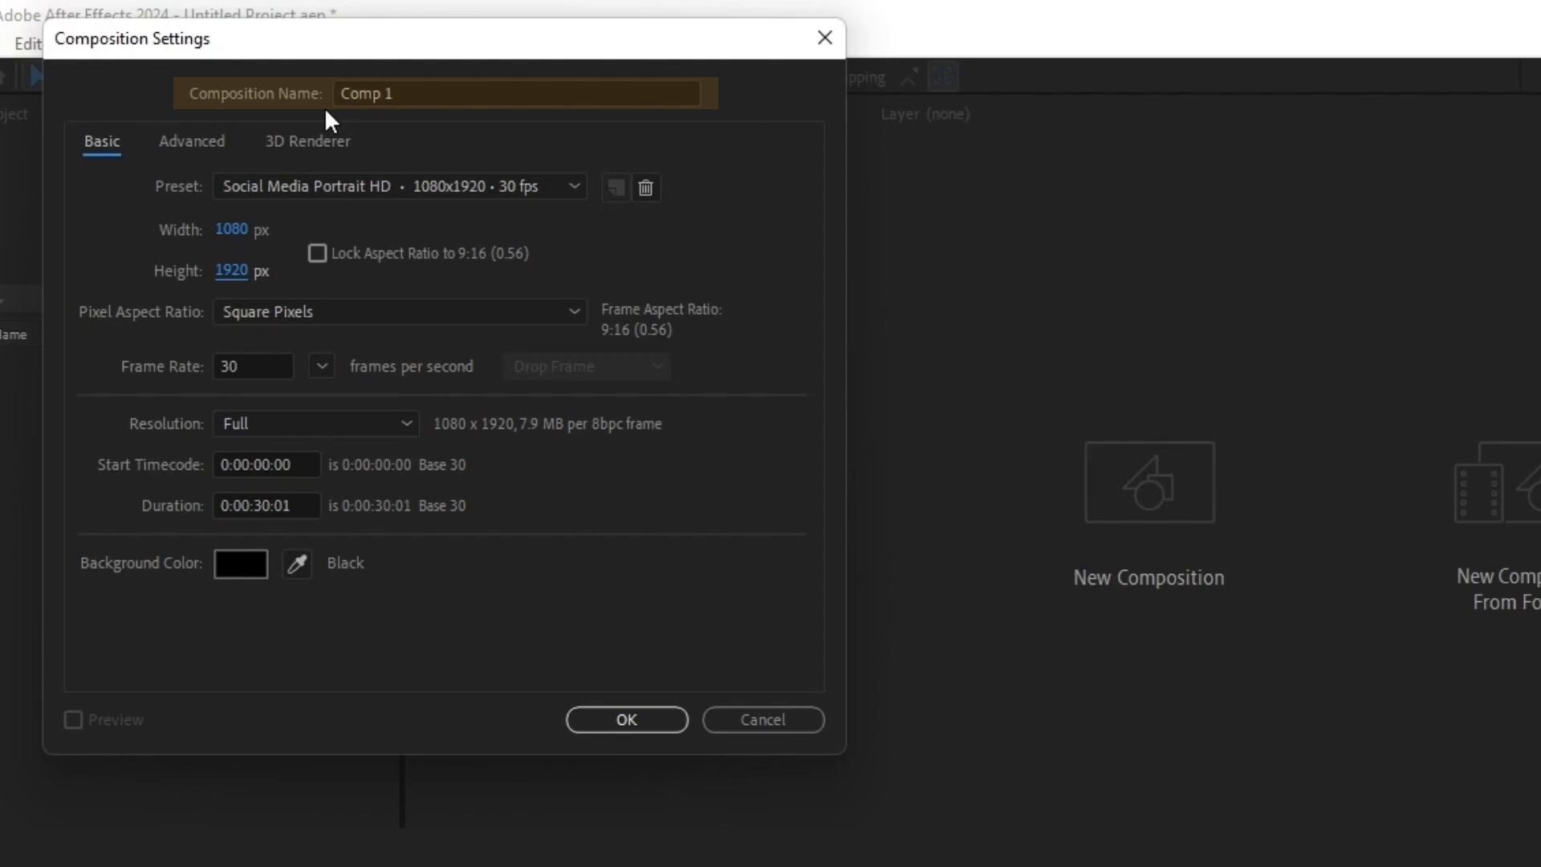
pyautogui.click(430, 93)
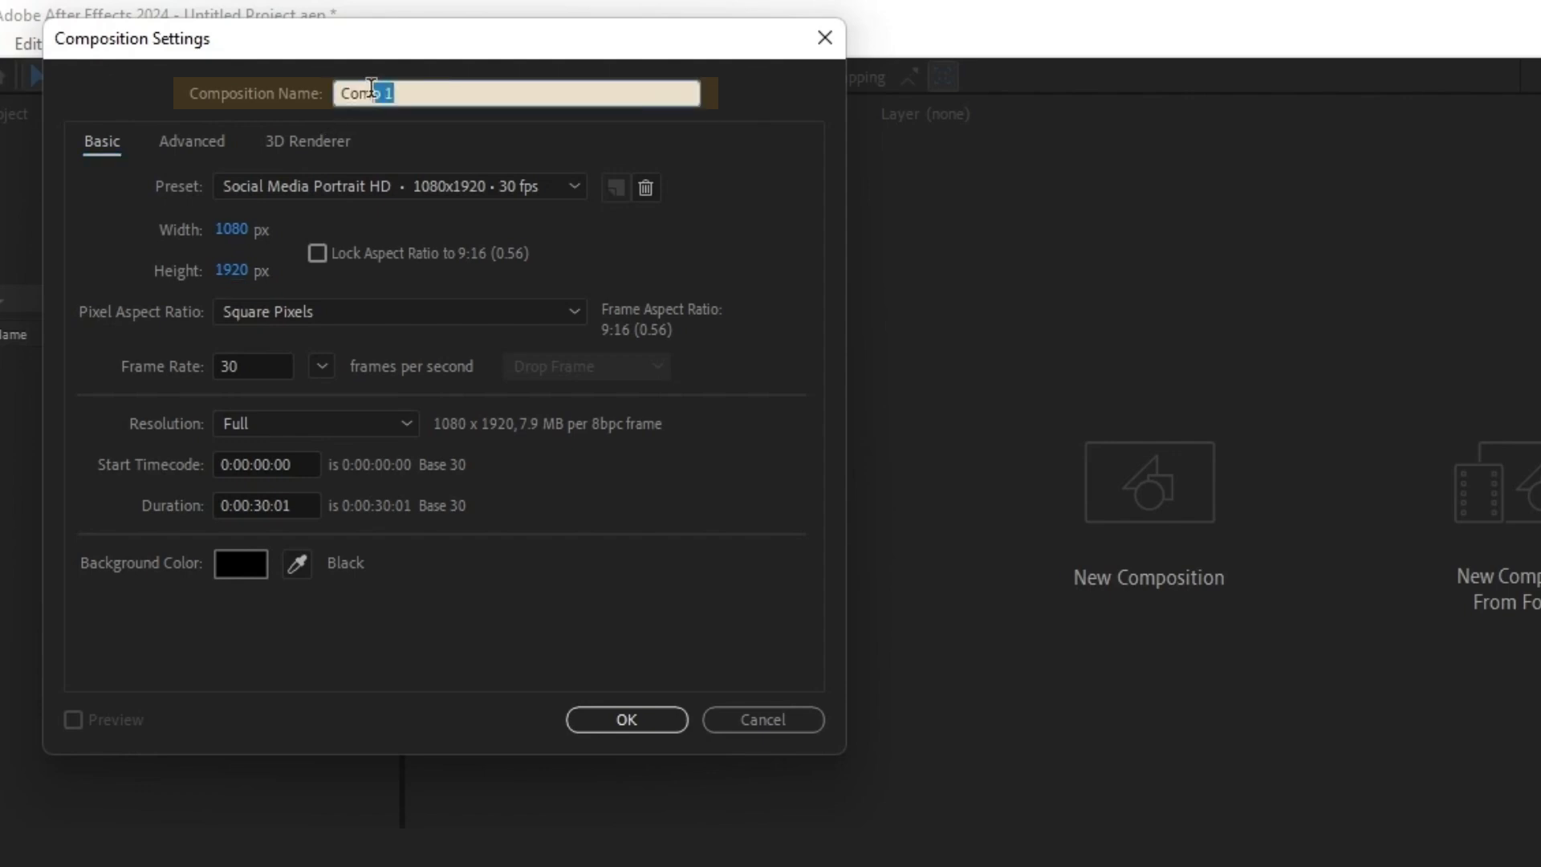
pyautogui.write('Trail video')
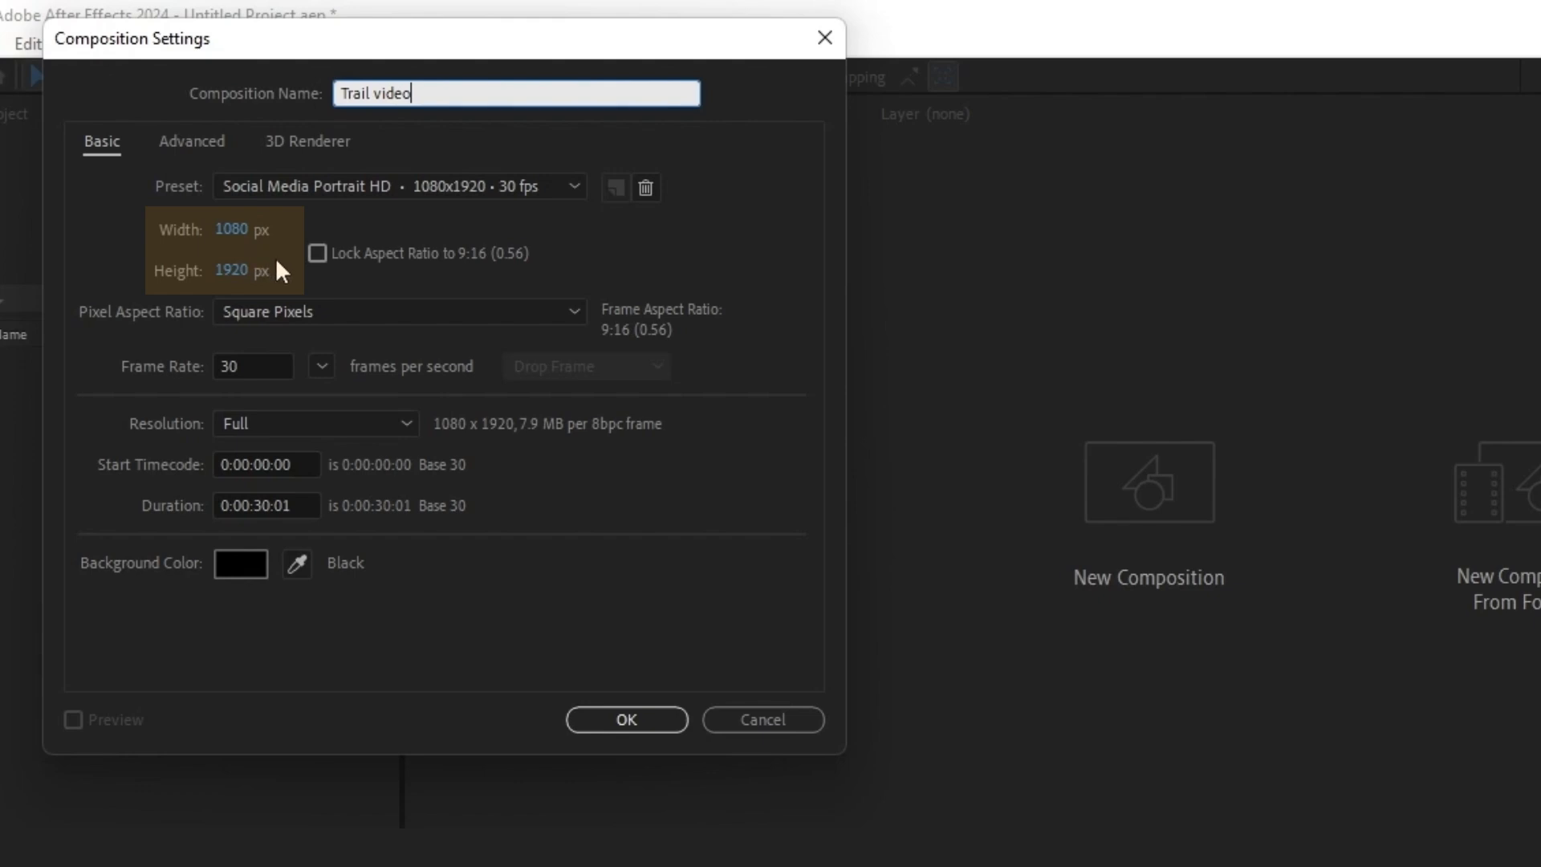
# Step: Set the composition's width to 1920 px and its height to 1080 px
pyautogui.click(233, 232)
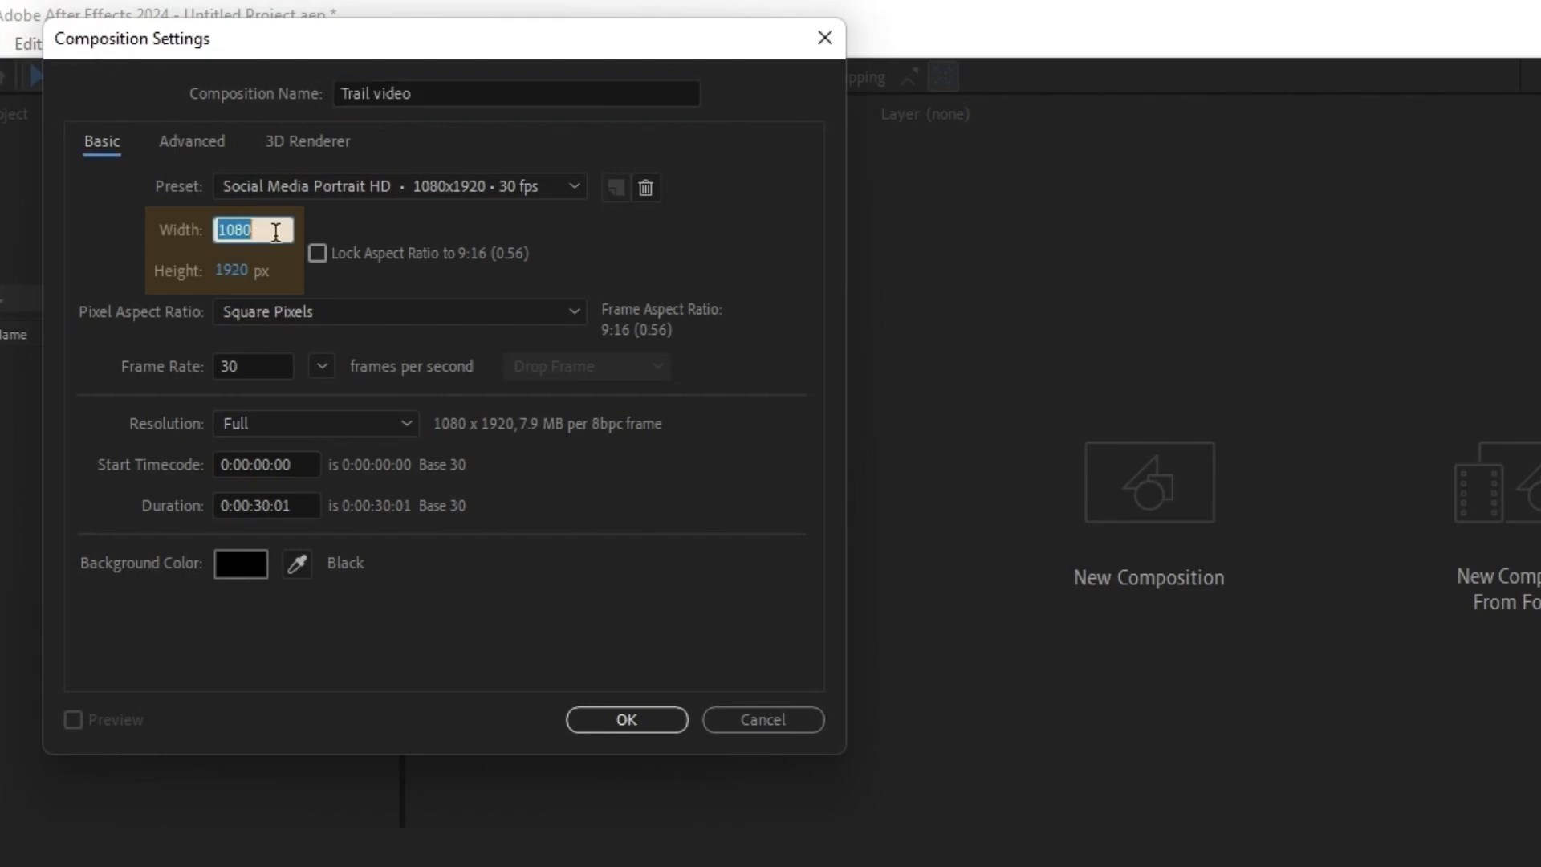
pyautogui.write('1920')
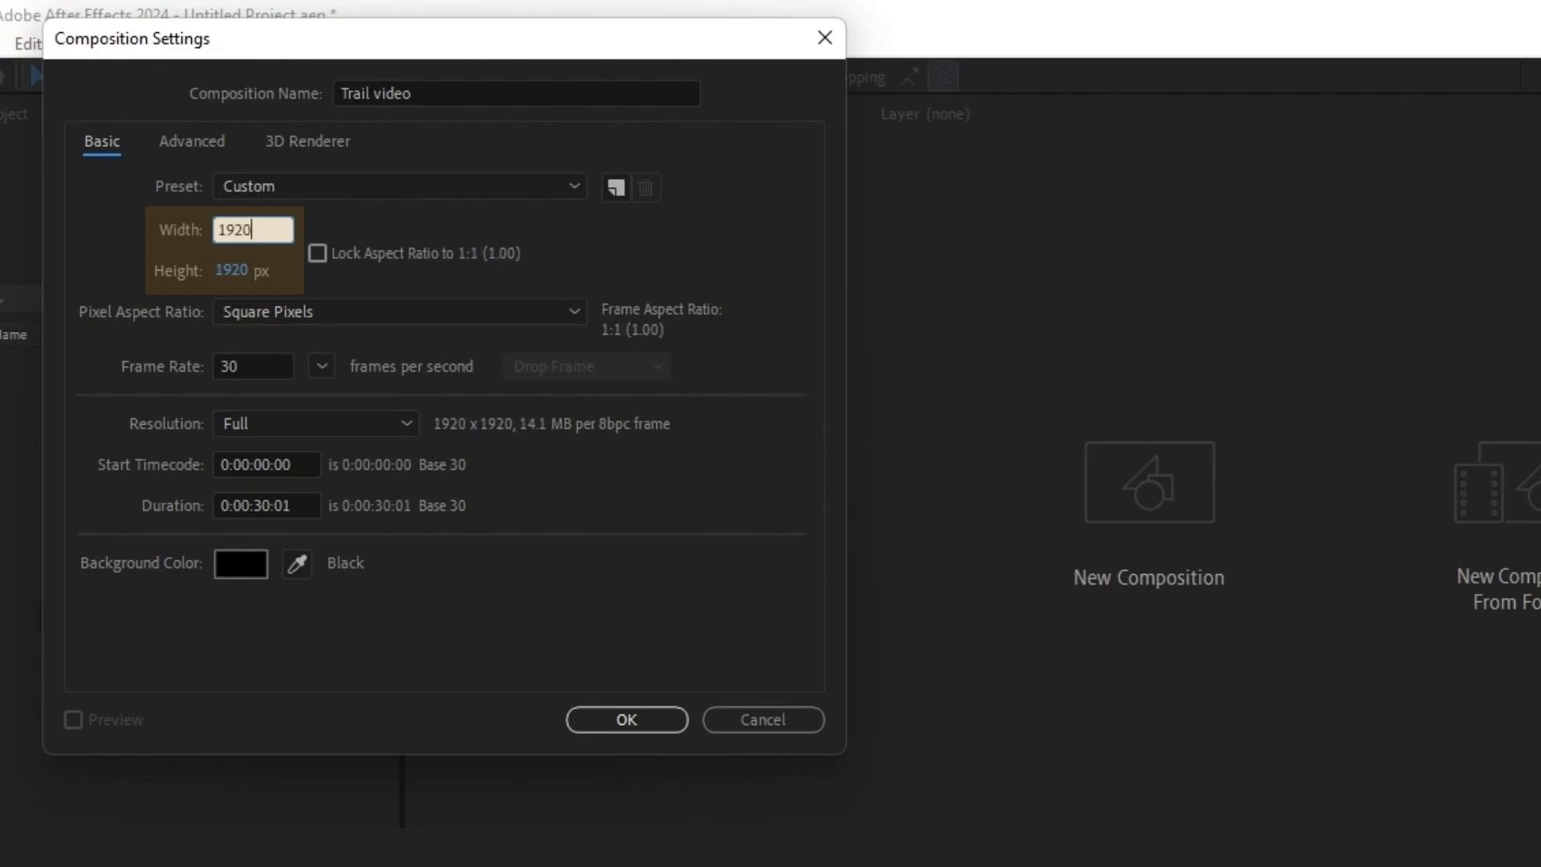
pyautogui.click(233, 272)
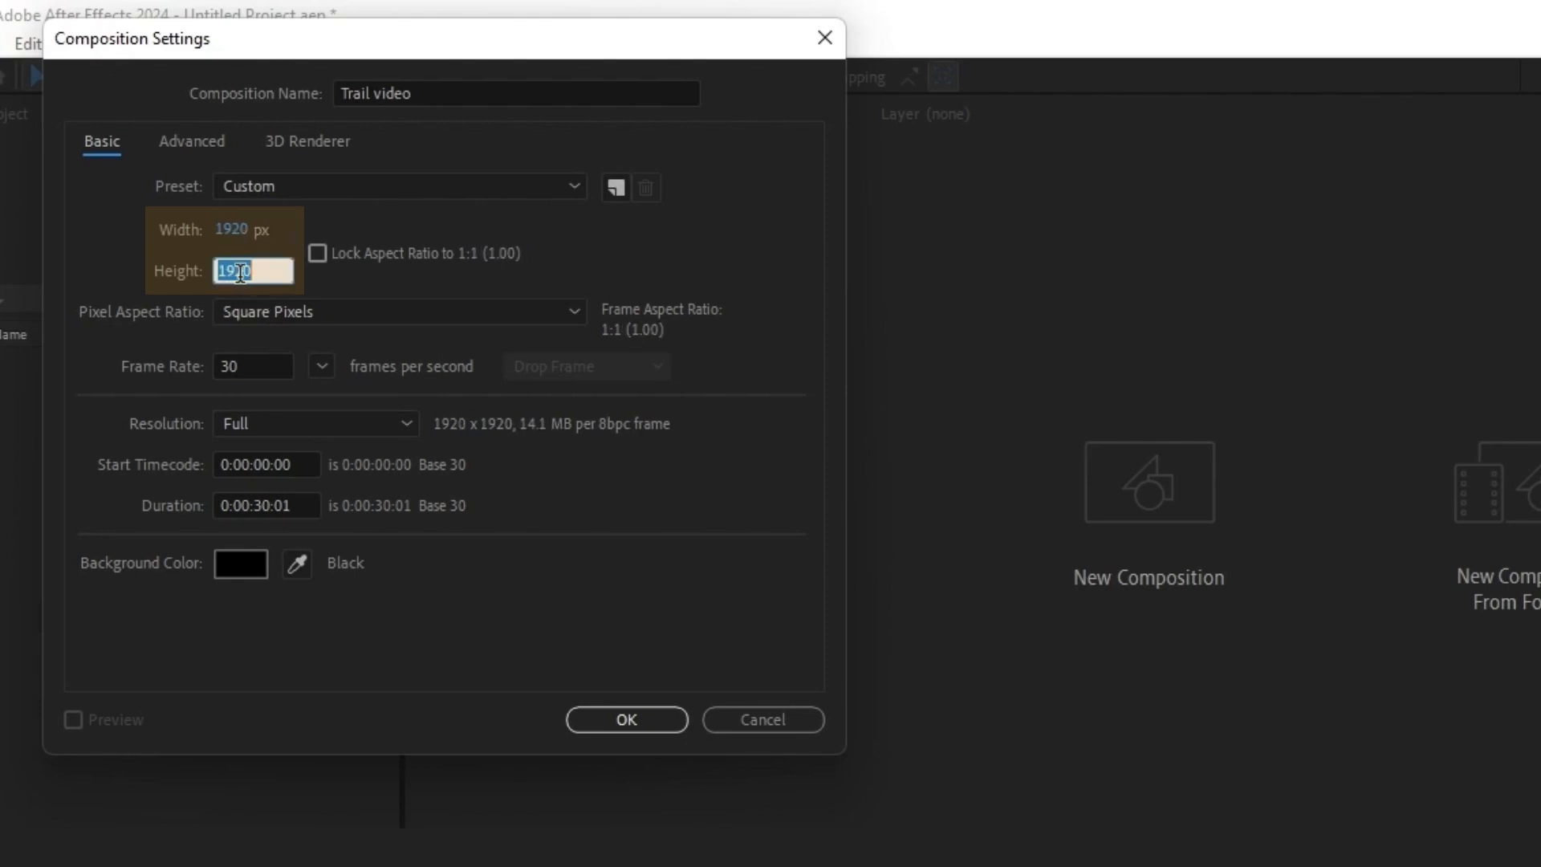
pyautogui.write('1080')
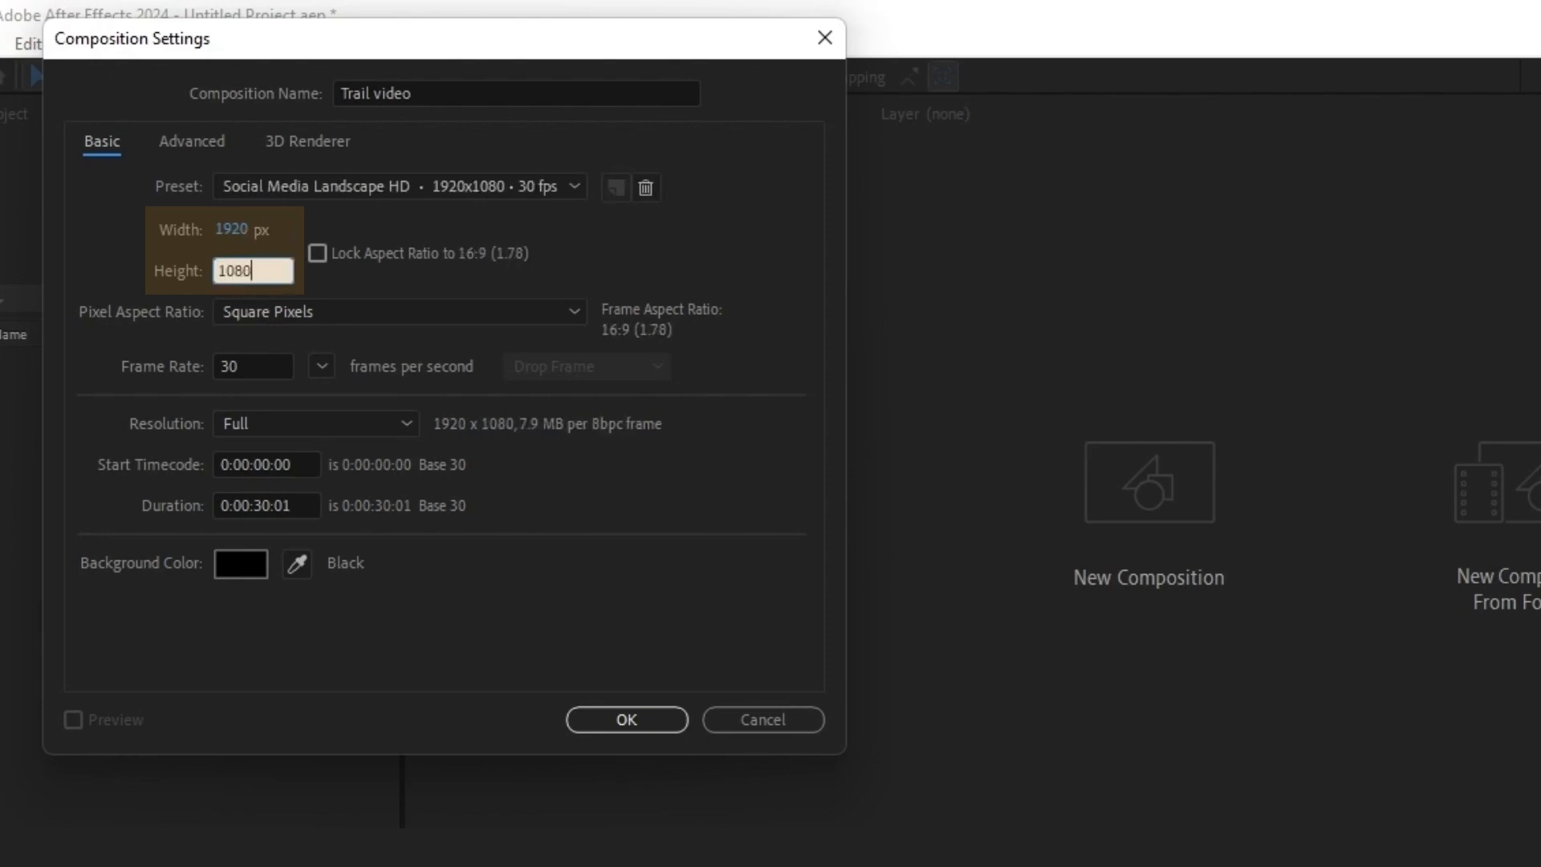
pyautogui.press('Tab')
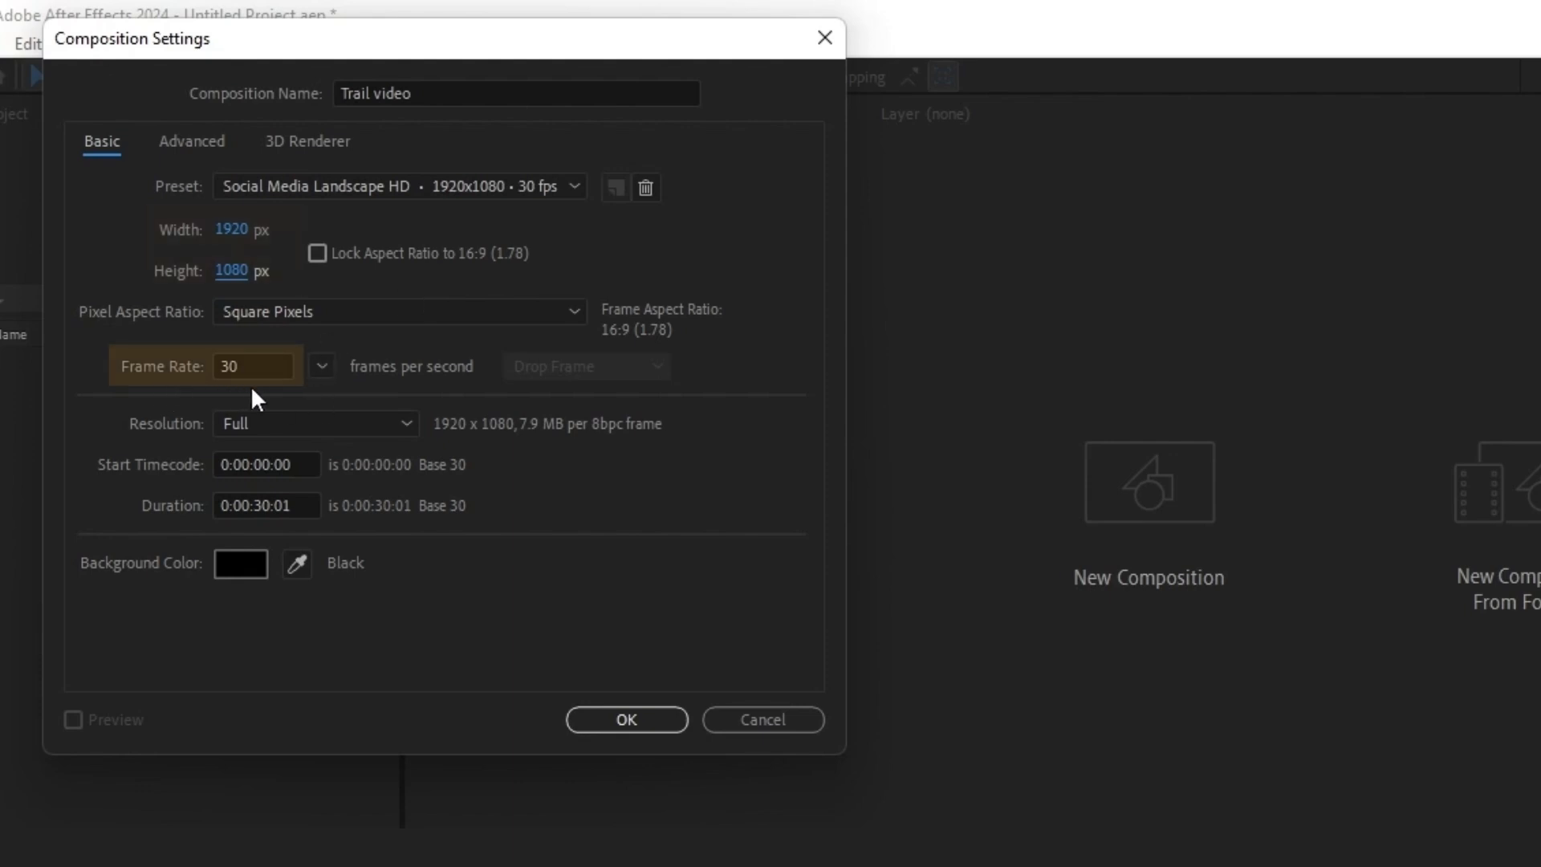
# Step: Try frame rates of 8 and 120 frames per second for the composition, and return it to 30
pyautogui.click(321, 367)
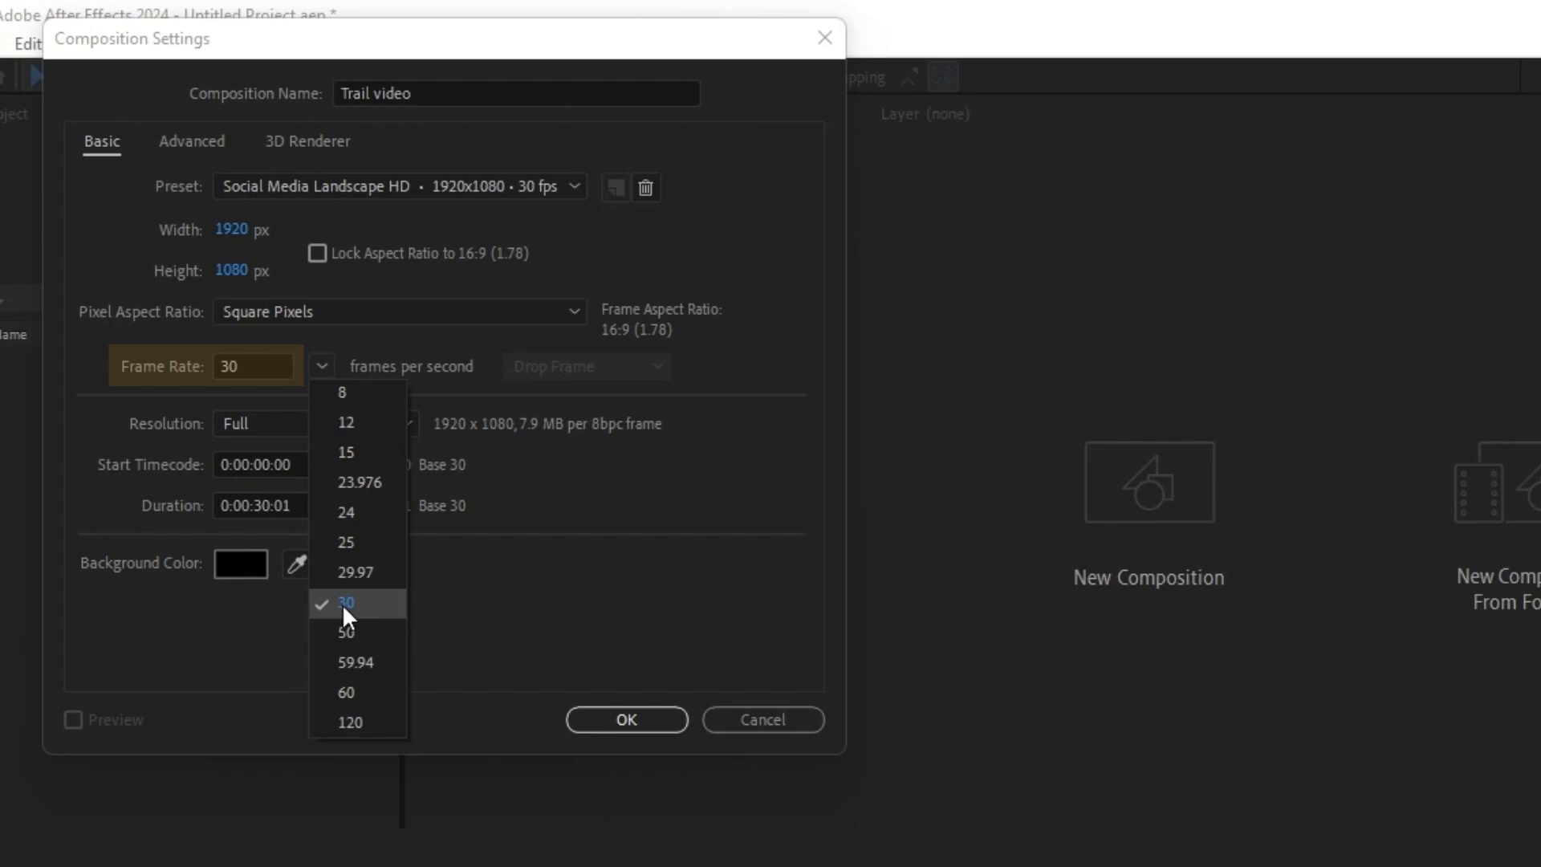
pyautogui.click(352, 390)
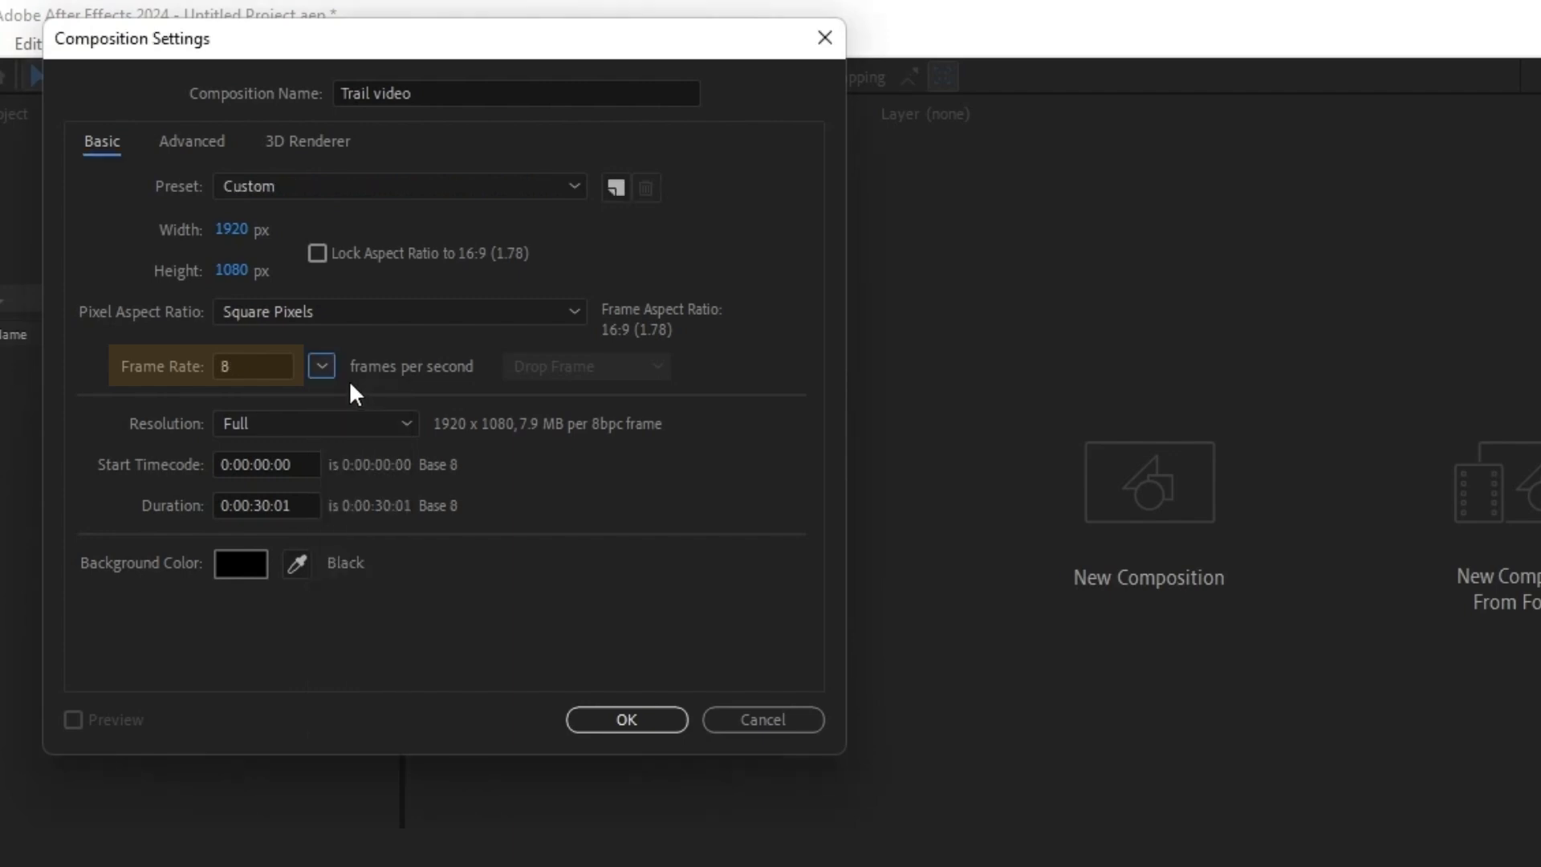
pyautogui.click(322, 366)
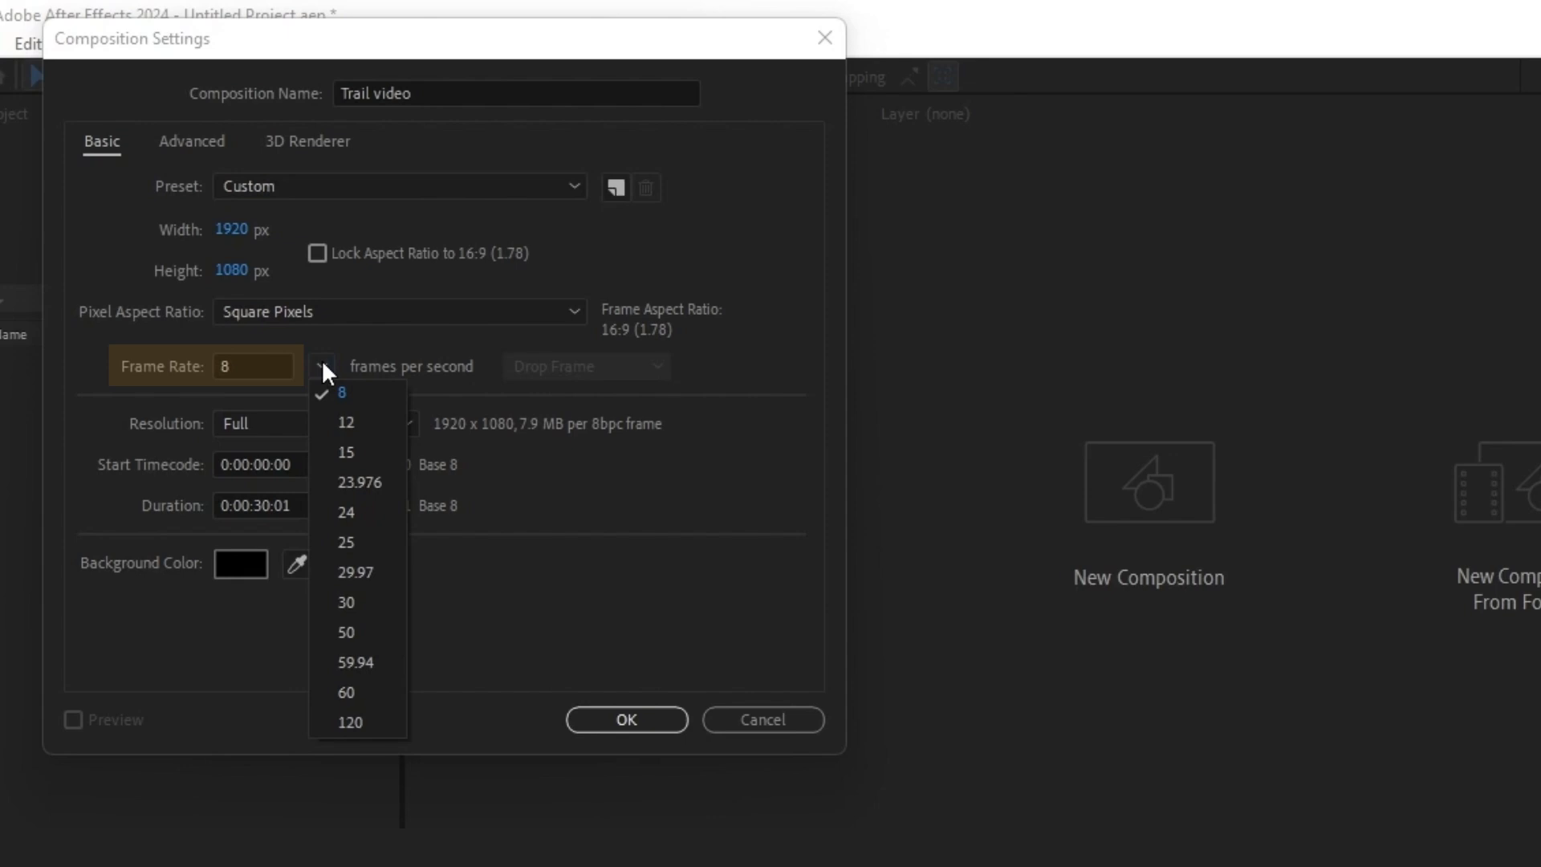
pyautogui.click(347, 721)
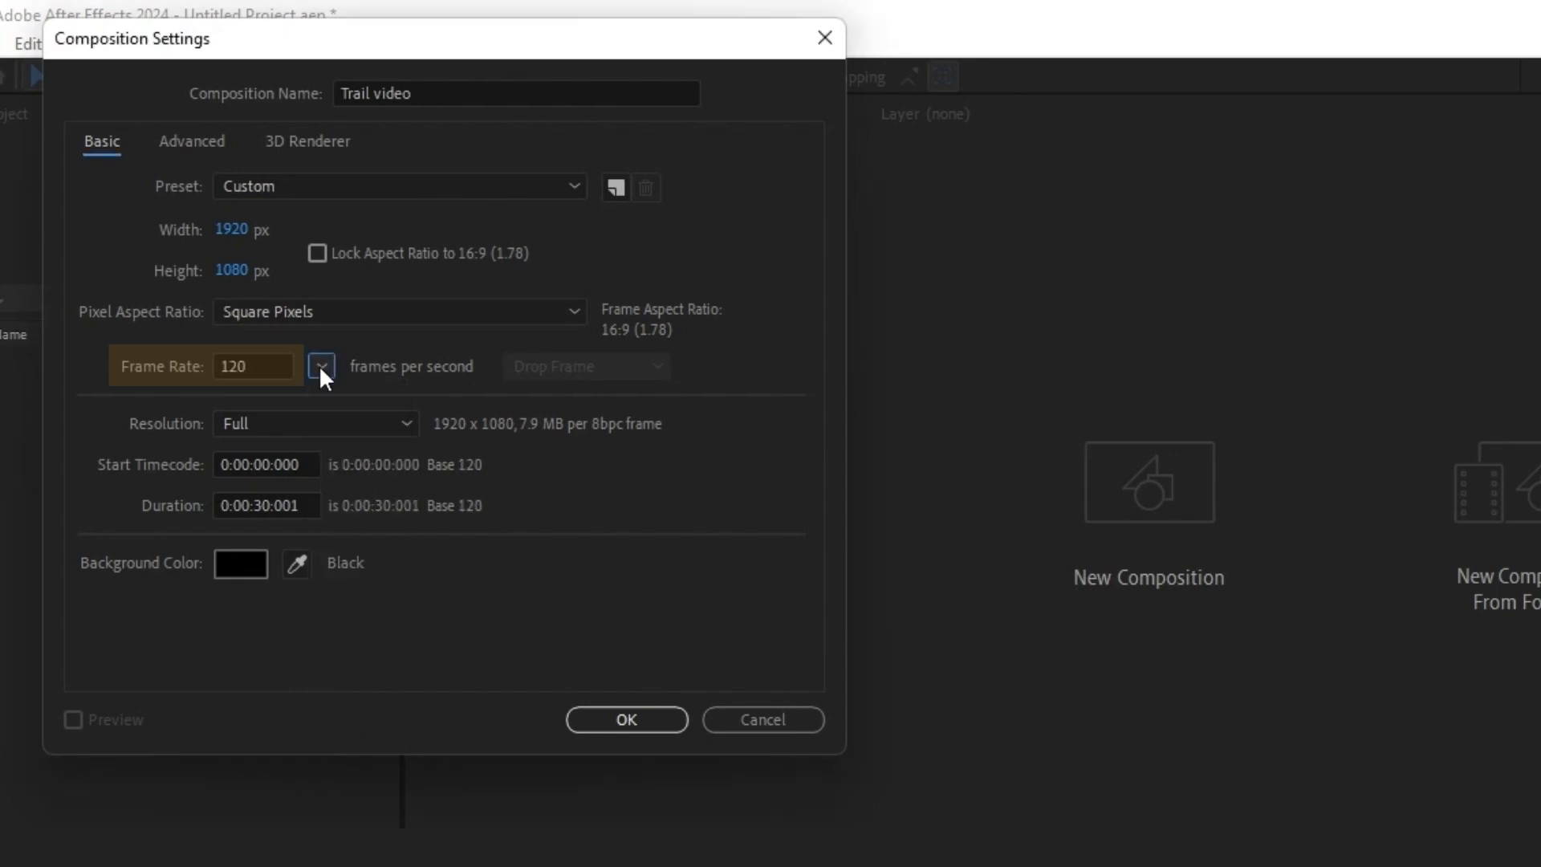
pyautogui.click(320, 365)
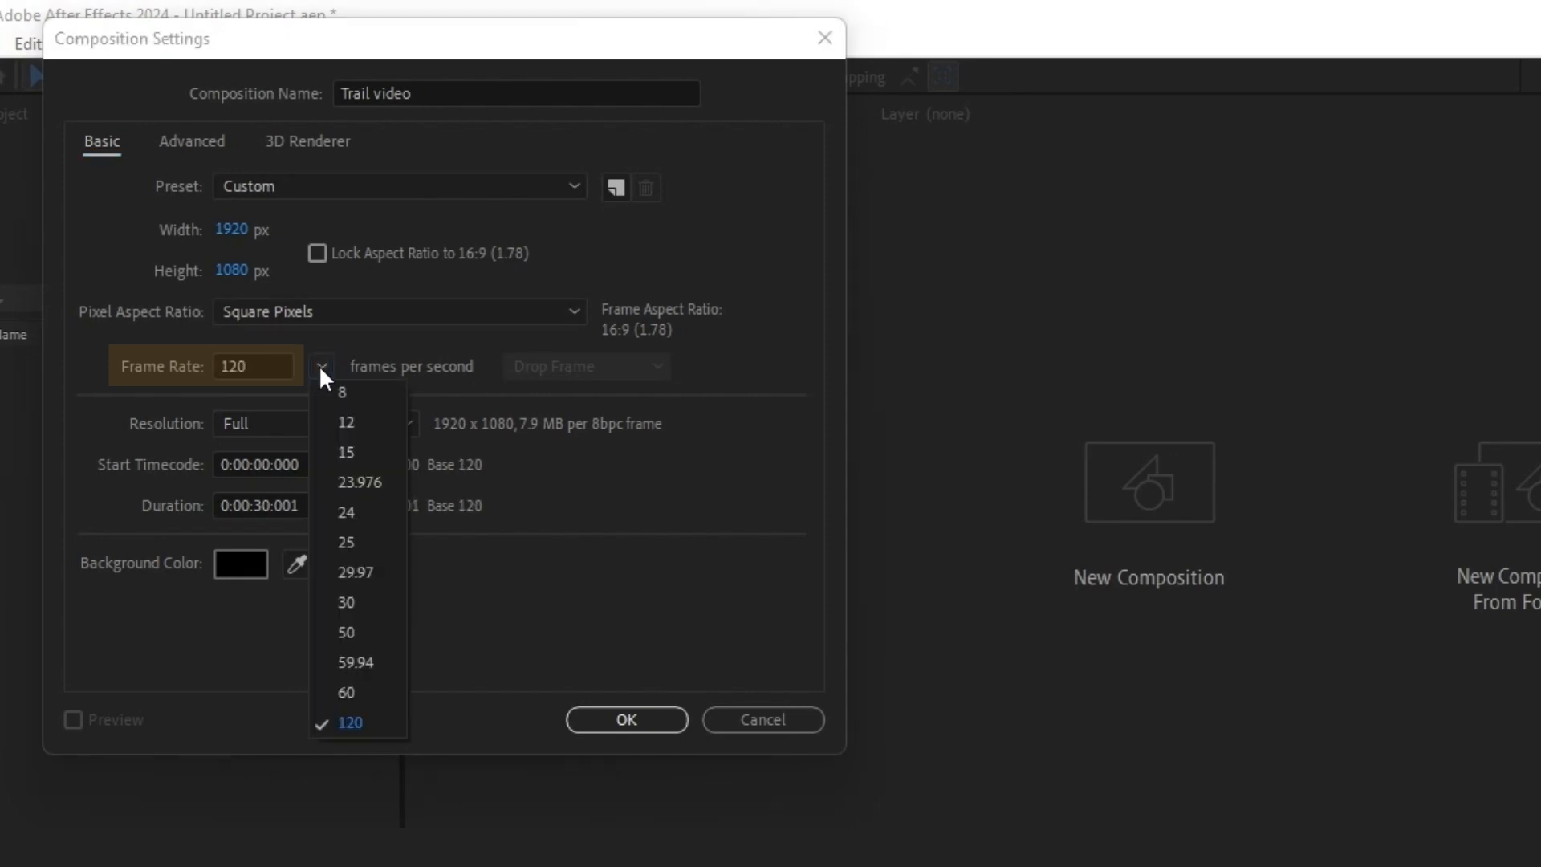
pyautogui.click(347, 603)
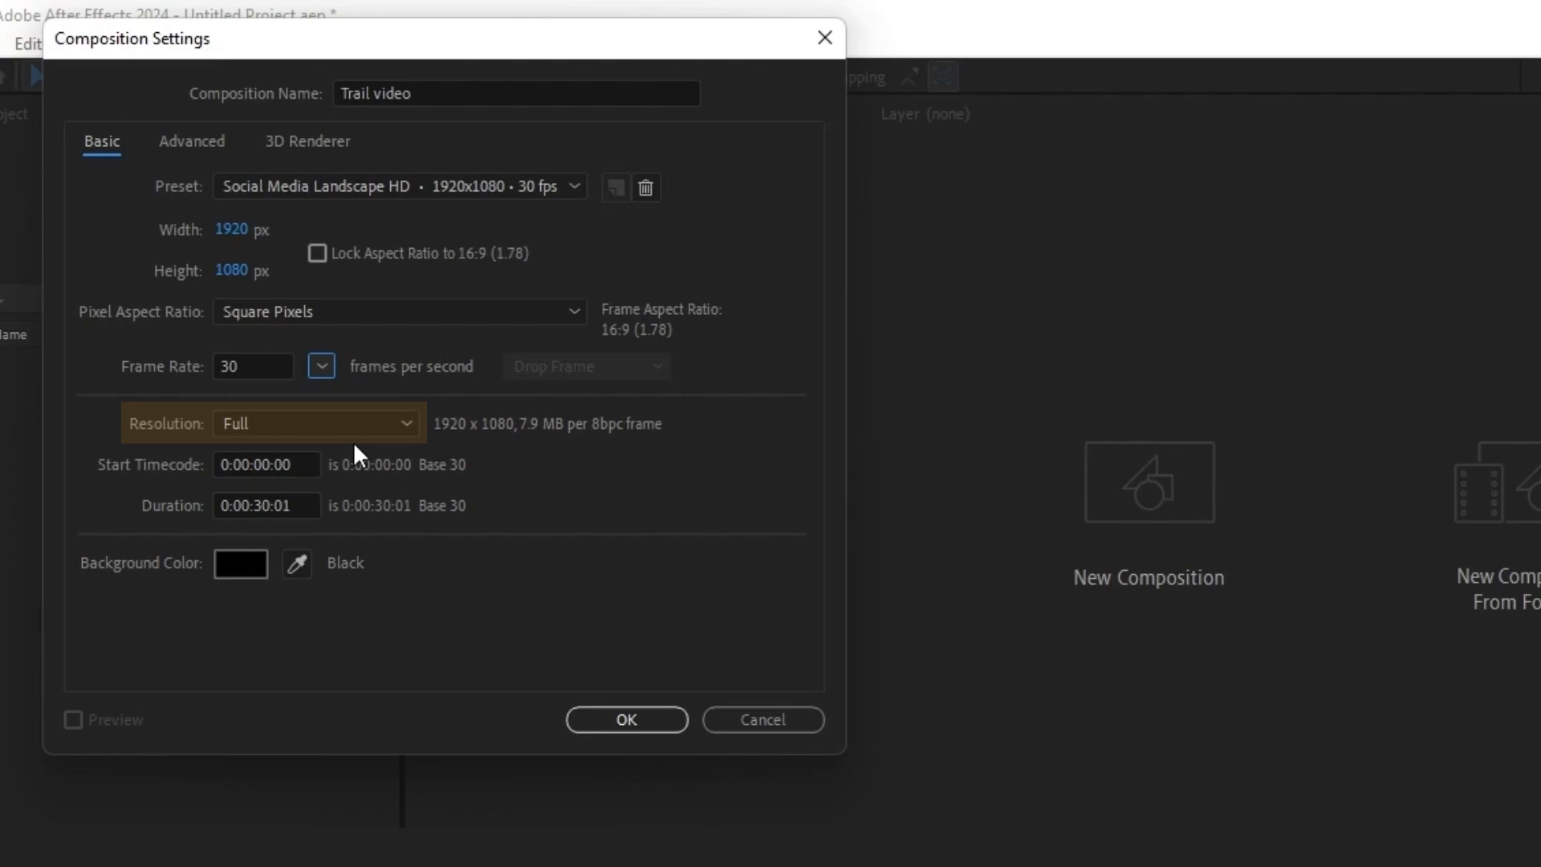
# Step: Try Half resolution for the composition and return it to Full
pyautogui.click(369, 426)
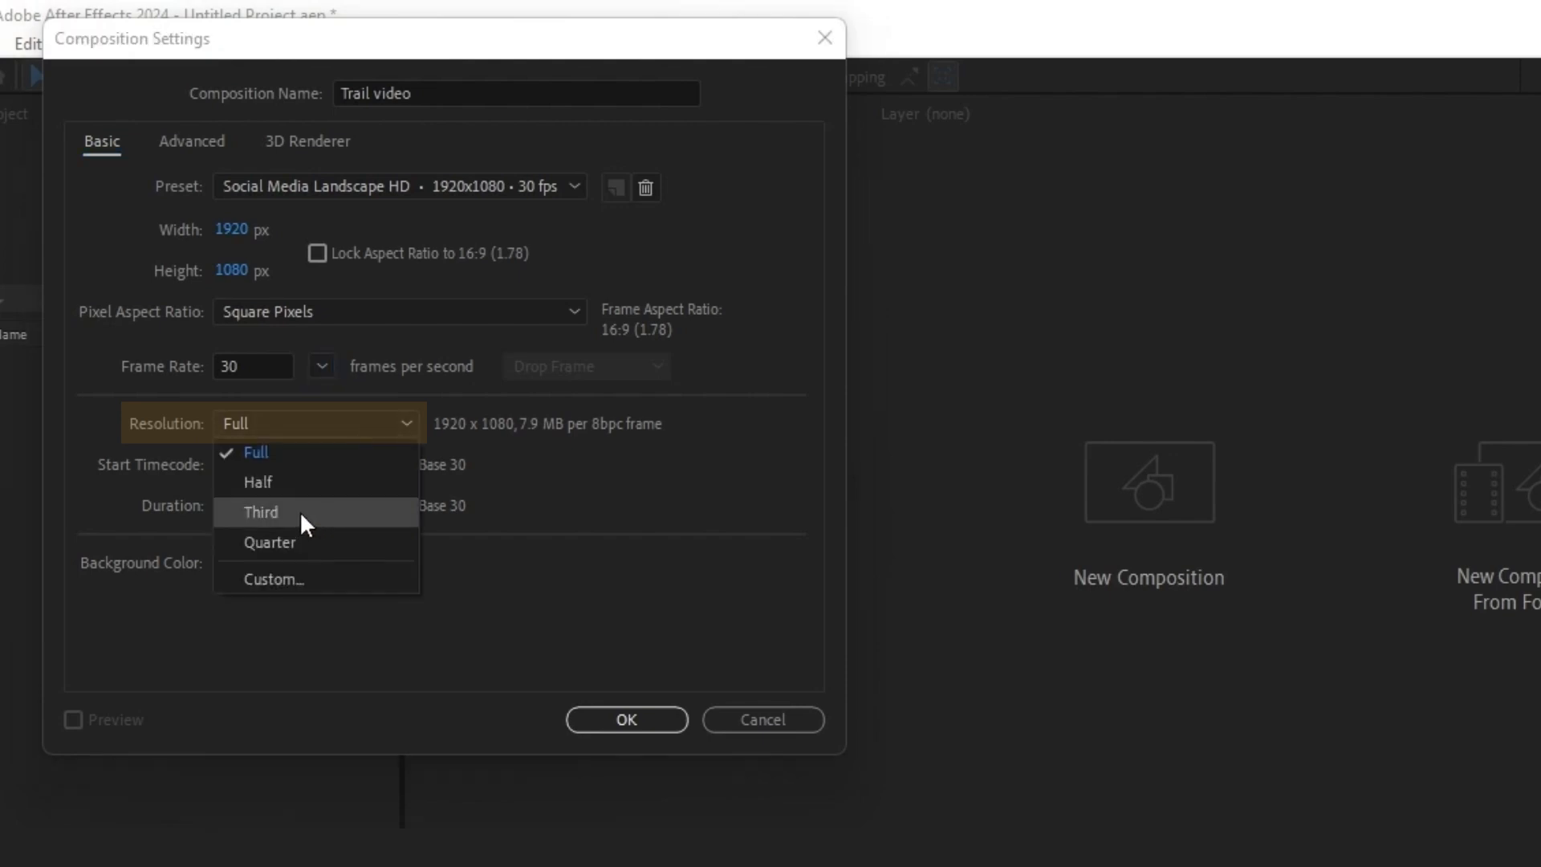
pyautogui.click(302, 483)
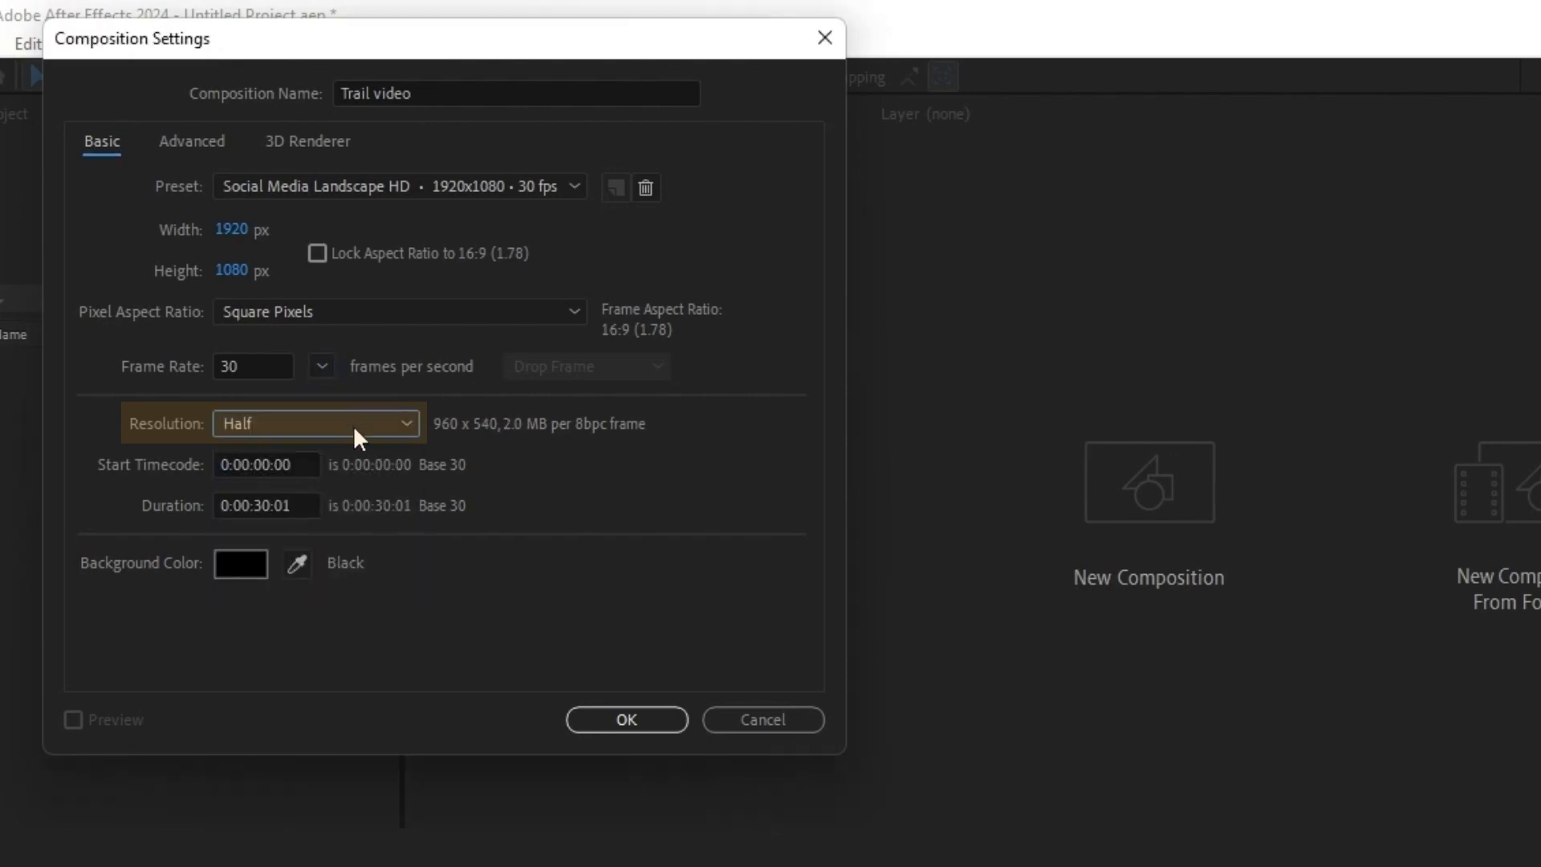
pyautogui.click(353, 425)
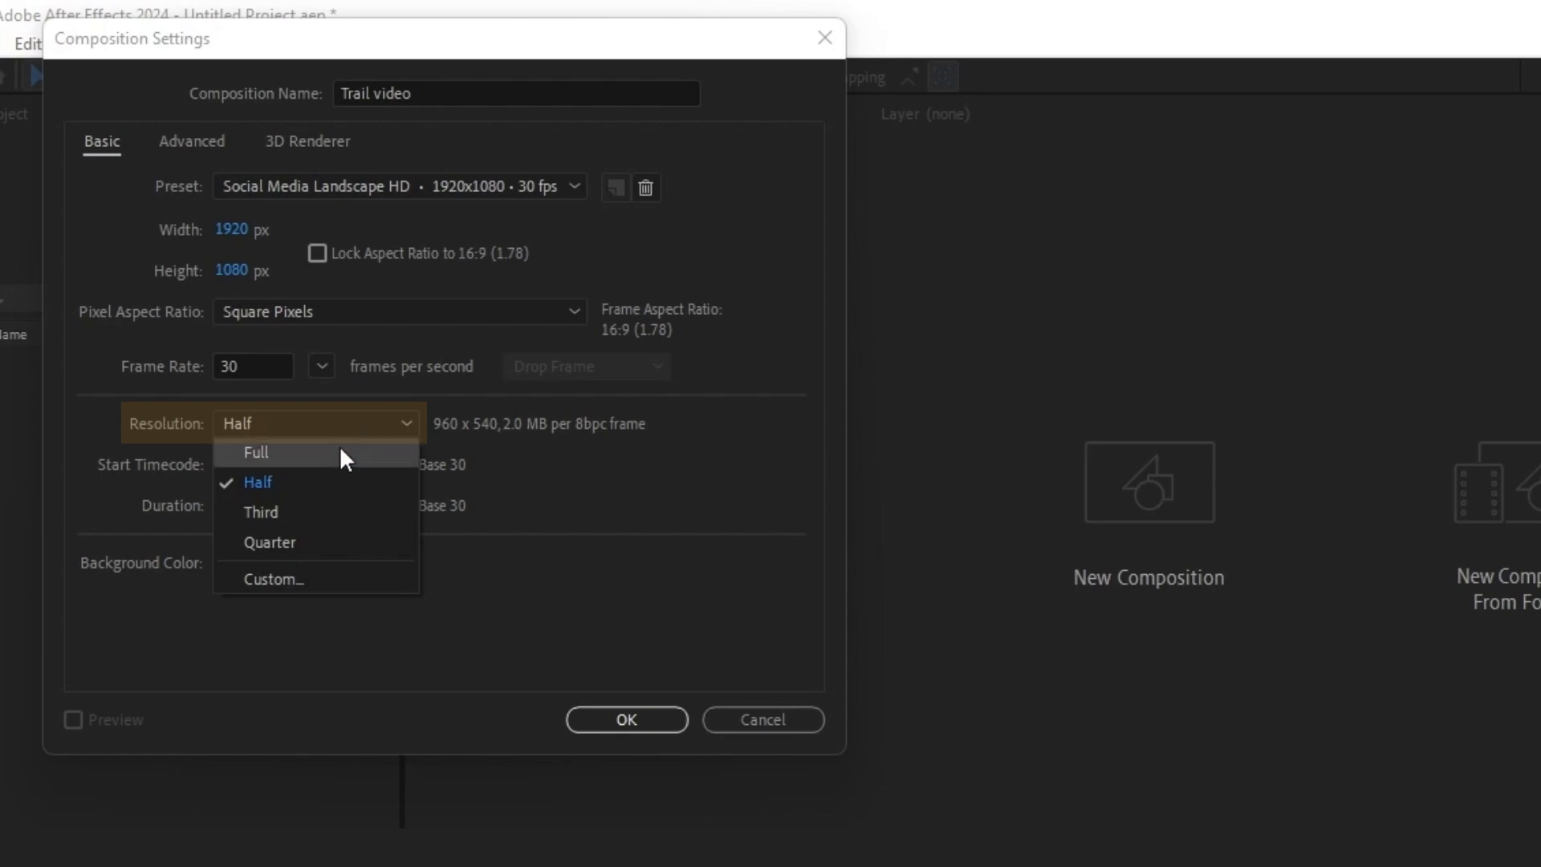
pyautogui.click(339, 447)
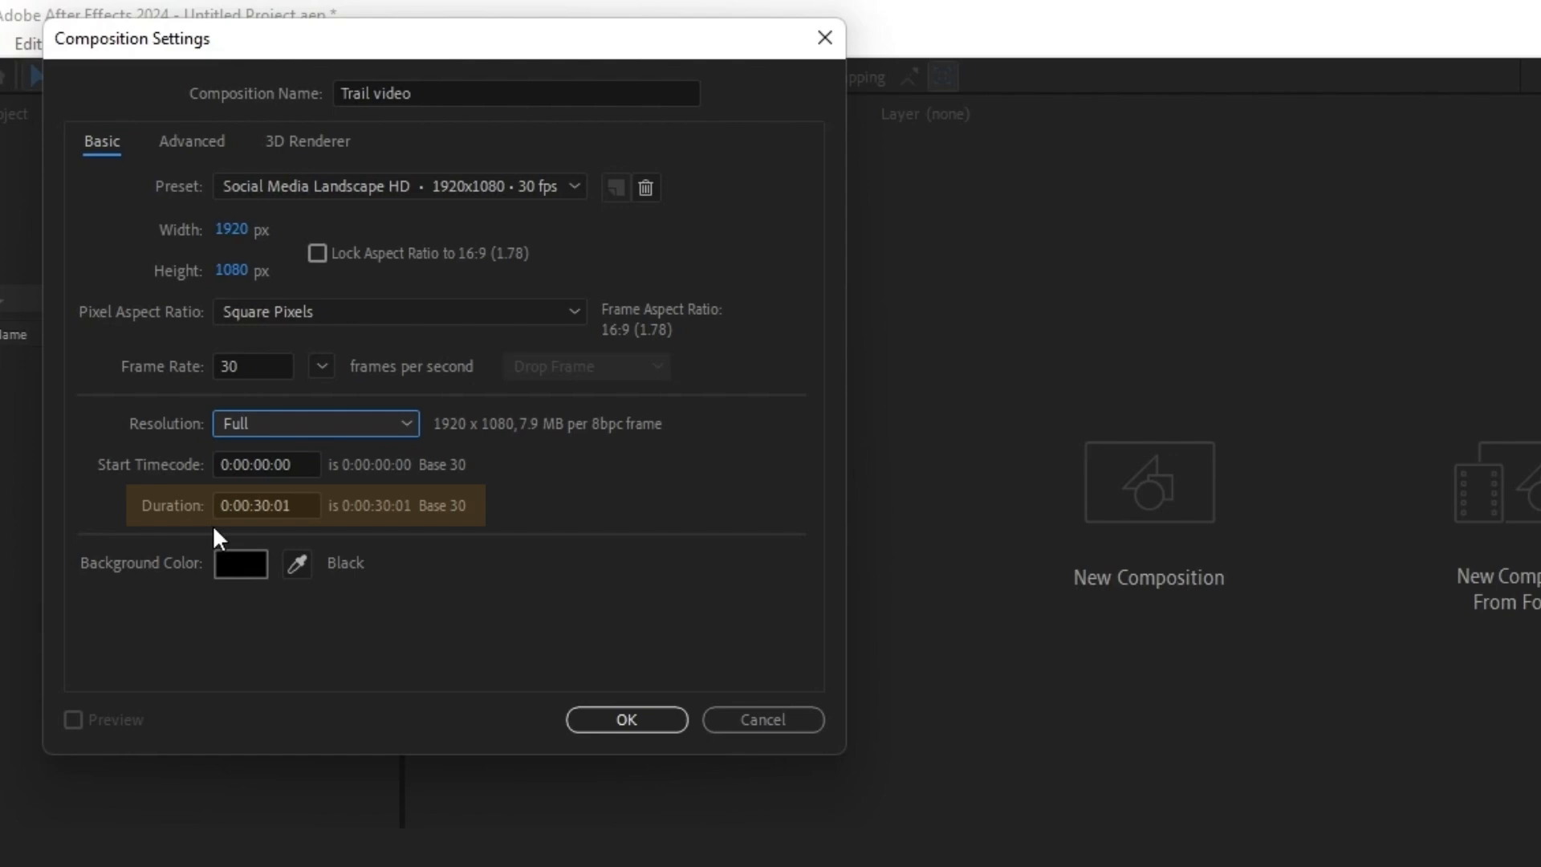
# Step: Set the composition's duration to 0:00:40:01
pyautogui.click(264, 506)
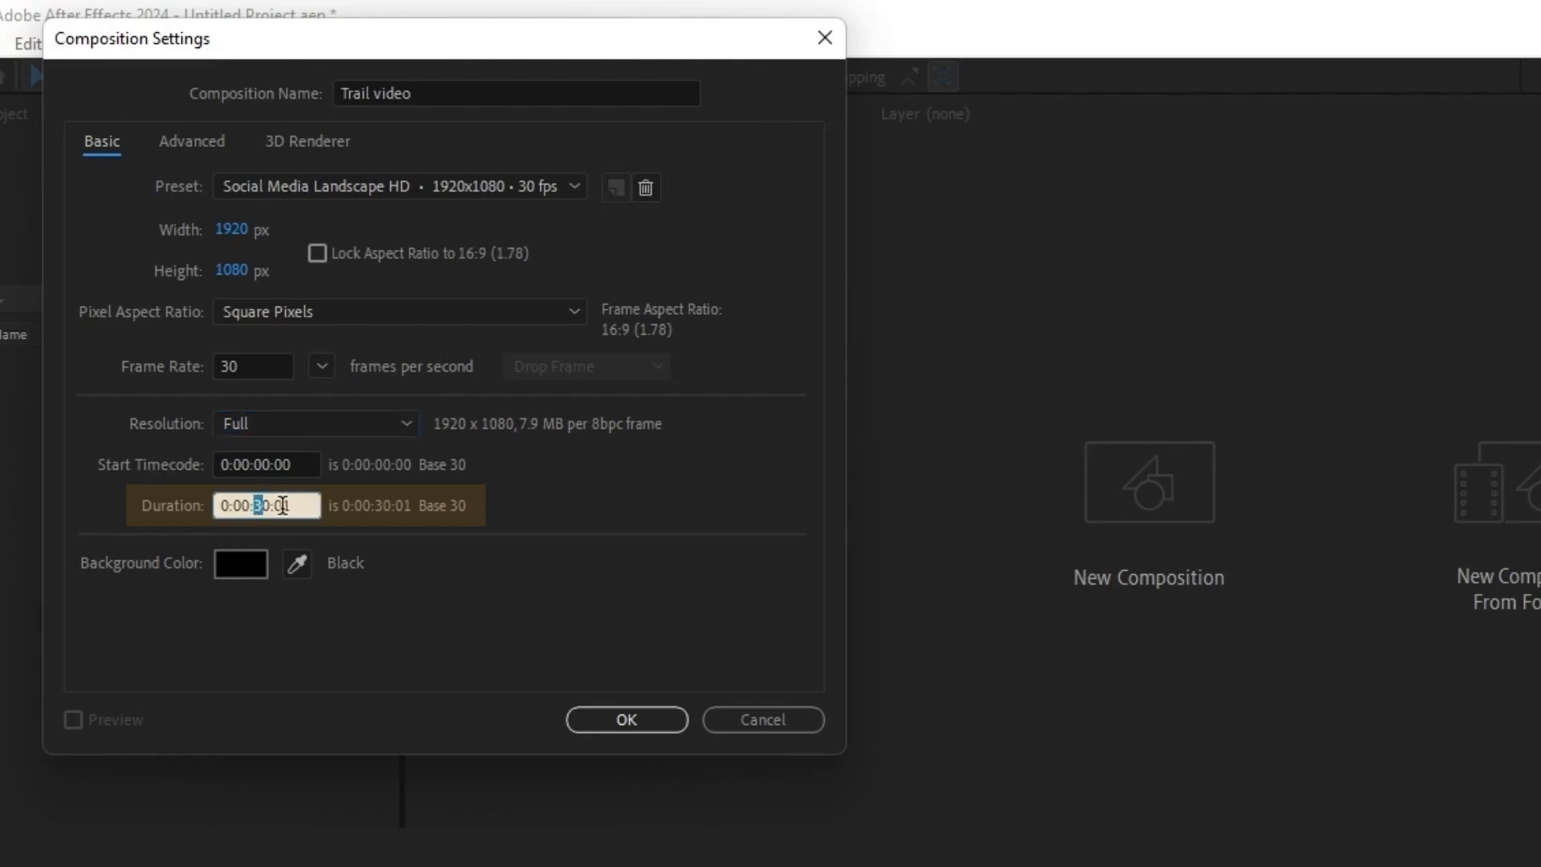
pyautogui.write('4')
pyautogui.click(337, 559)
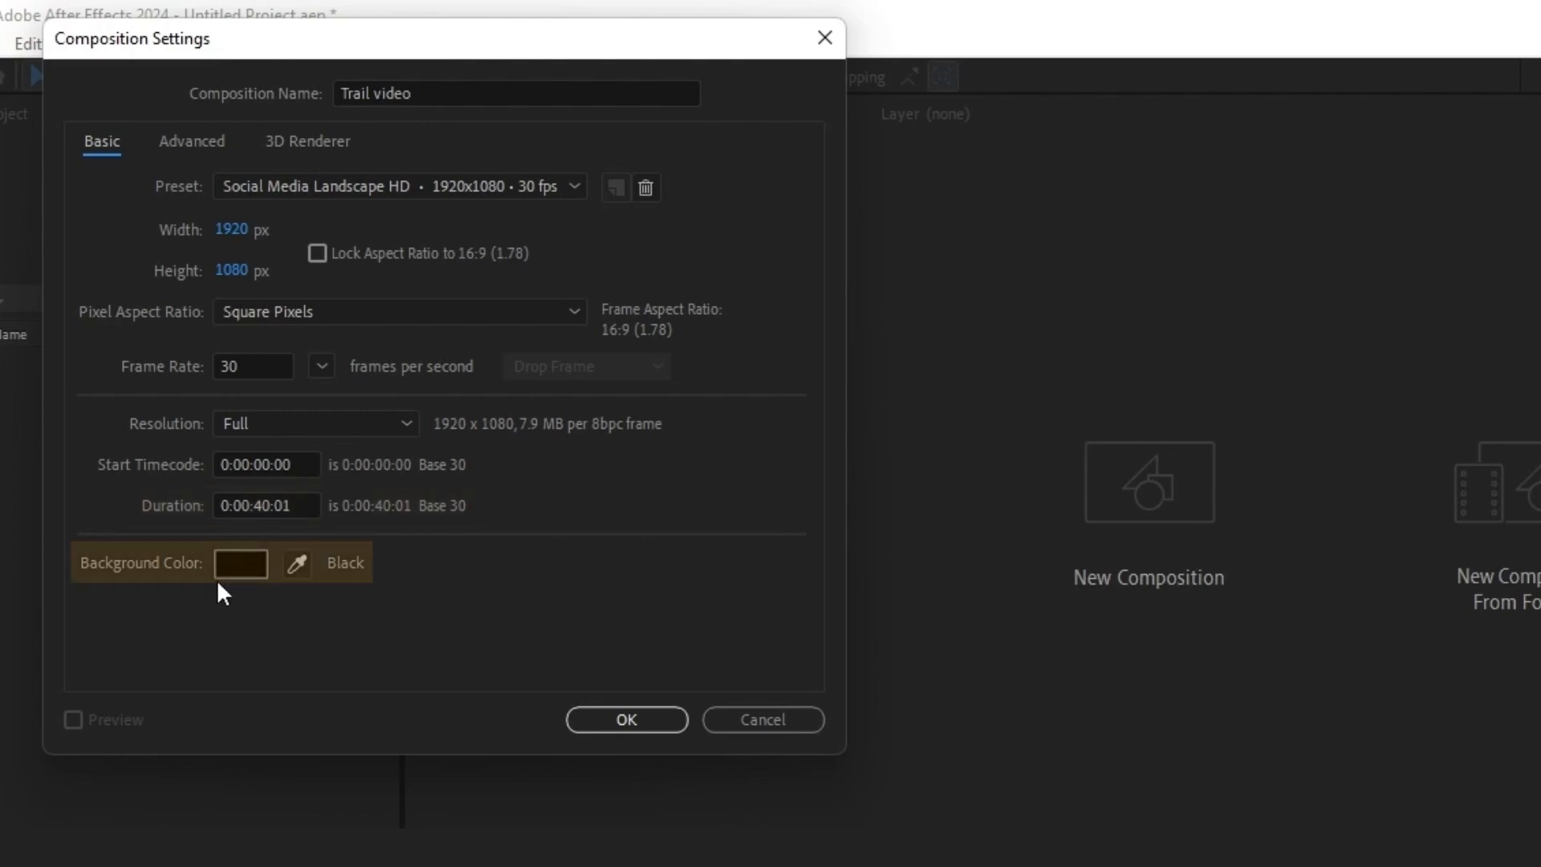
# Step: Try bright red FF0707 as the composition's background color and return it to black 000000
pyautogui.click(238, 565)
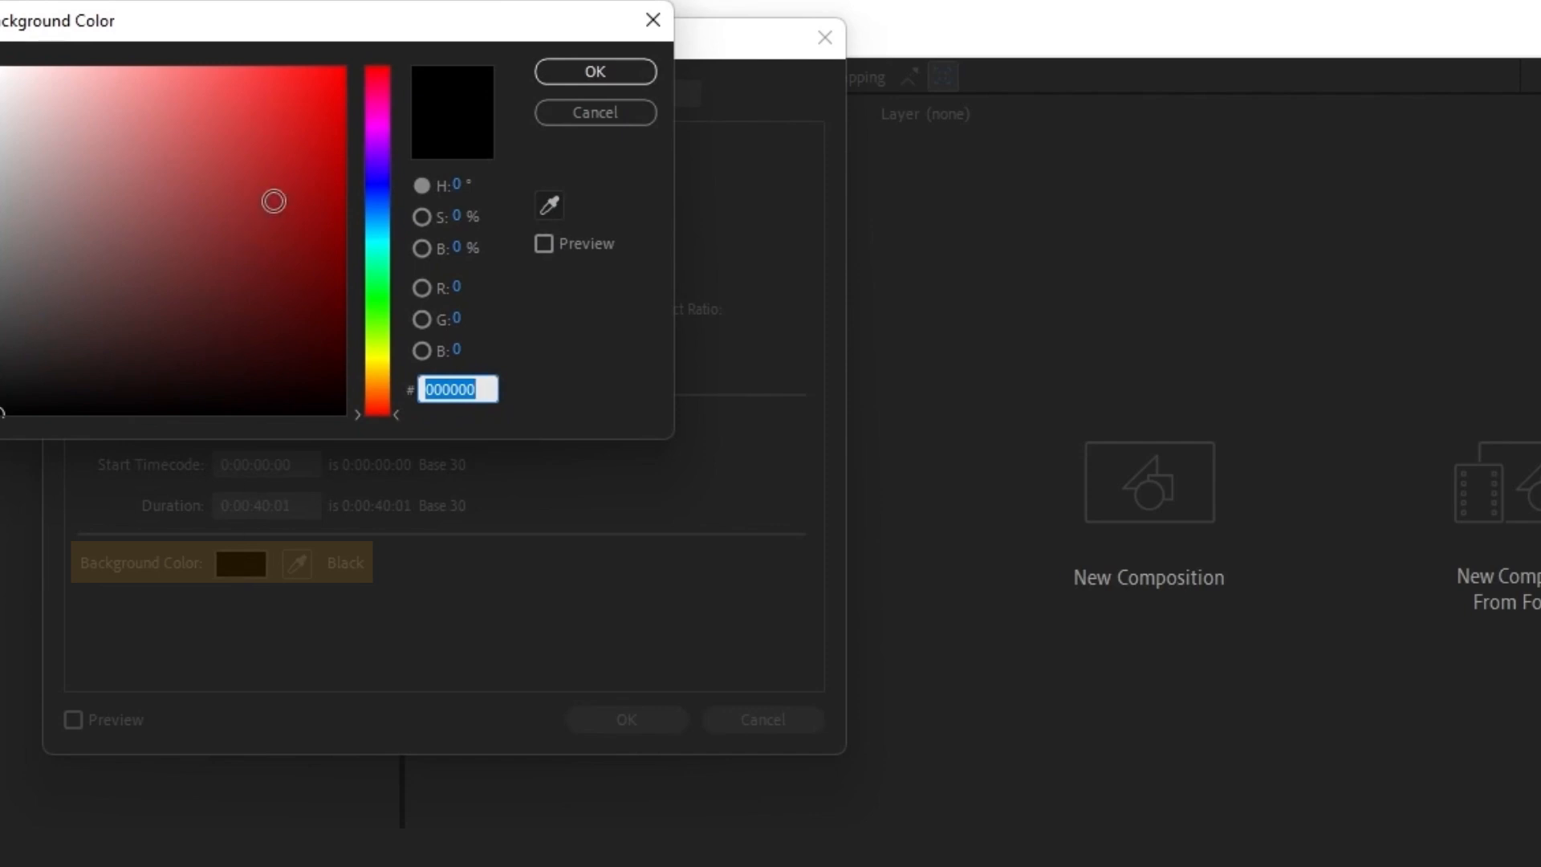
pyautogui.moveTo(274, 201); pyautogui.dragTo(333, 51)
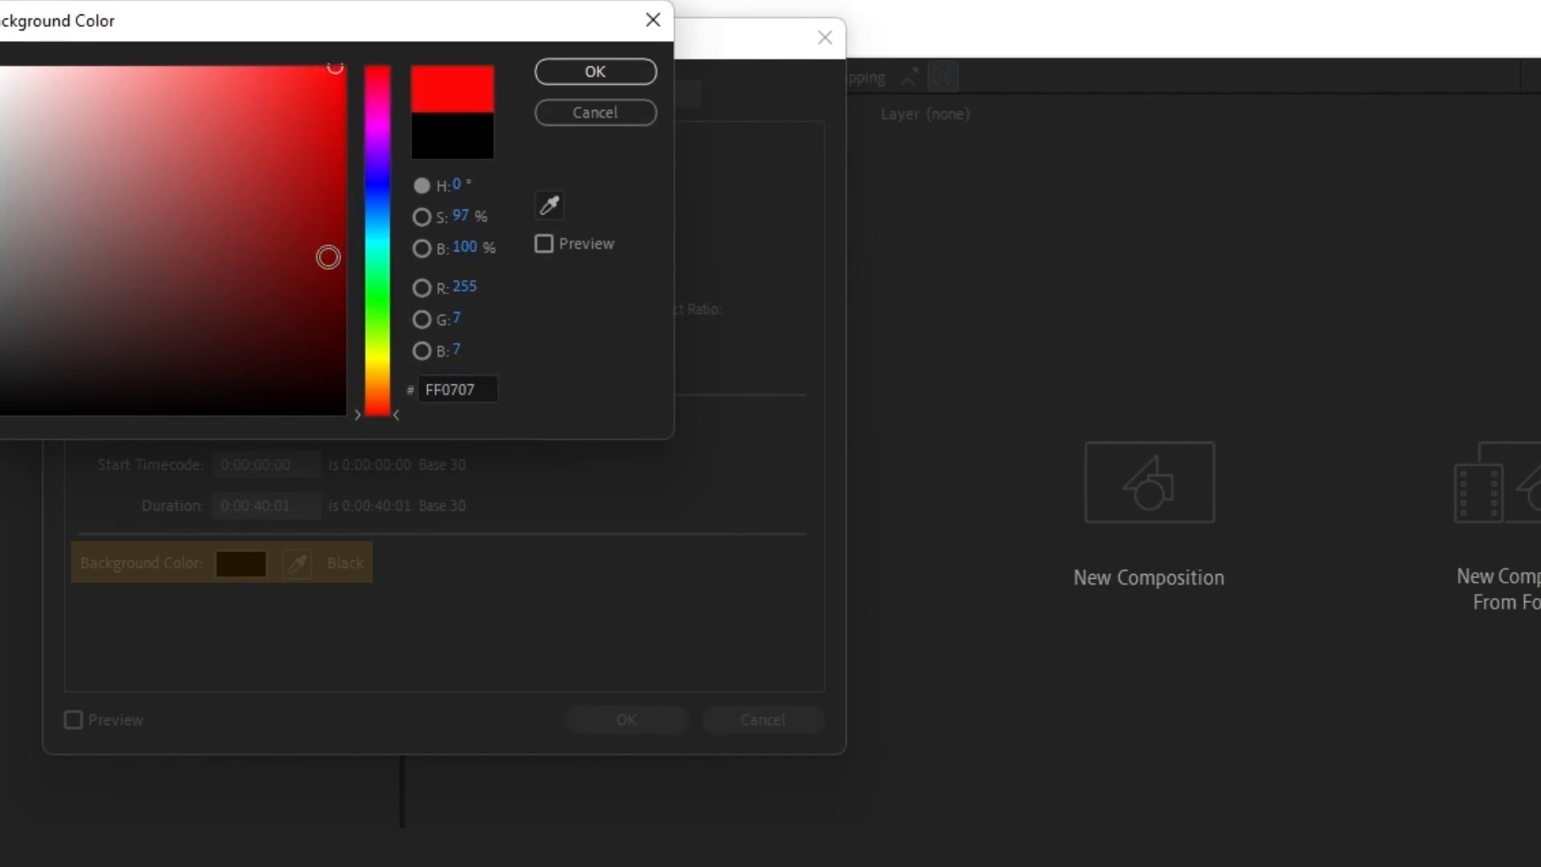
pyautogui.moveTo(25, 377); pyautogui.dragTo(2, 414)
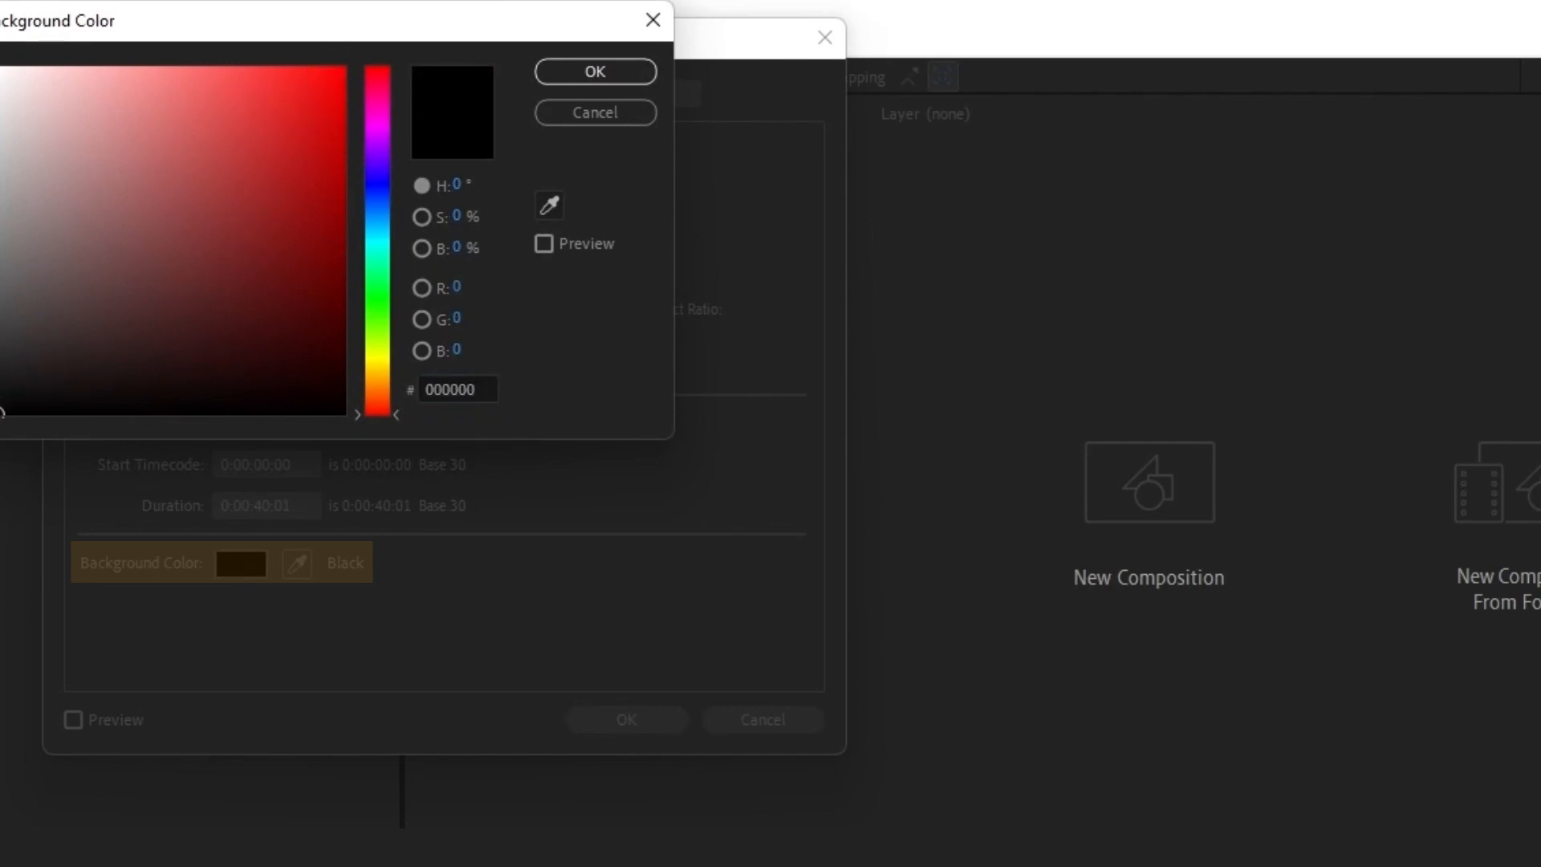
pyautogui.click(574, 71)
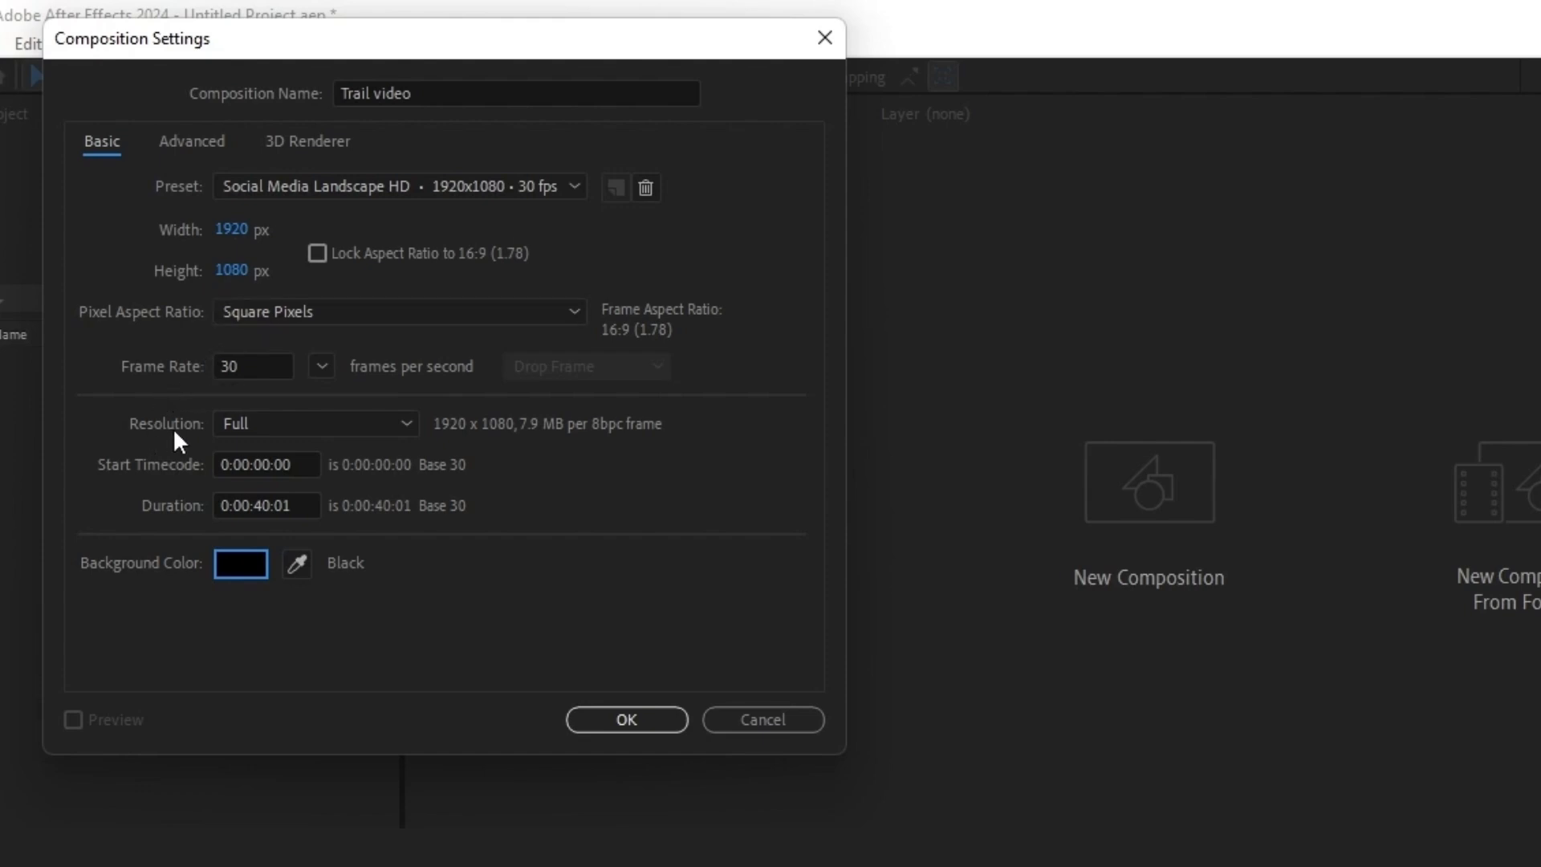
# Step: Keep the resolution at Full and create the Trail video composition with the configured settings
pyautogui.click(235, 426)
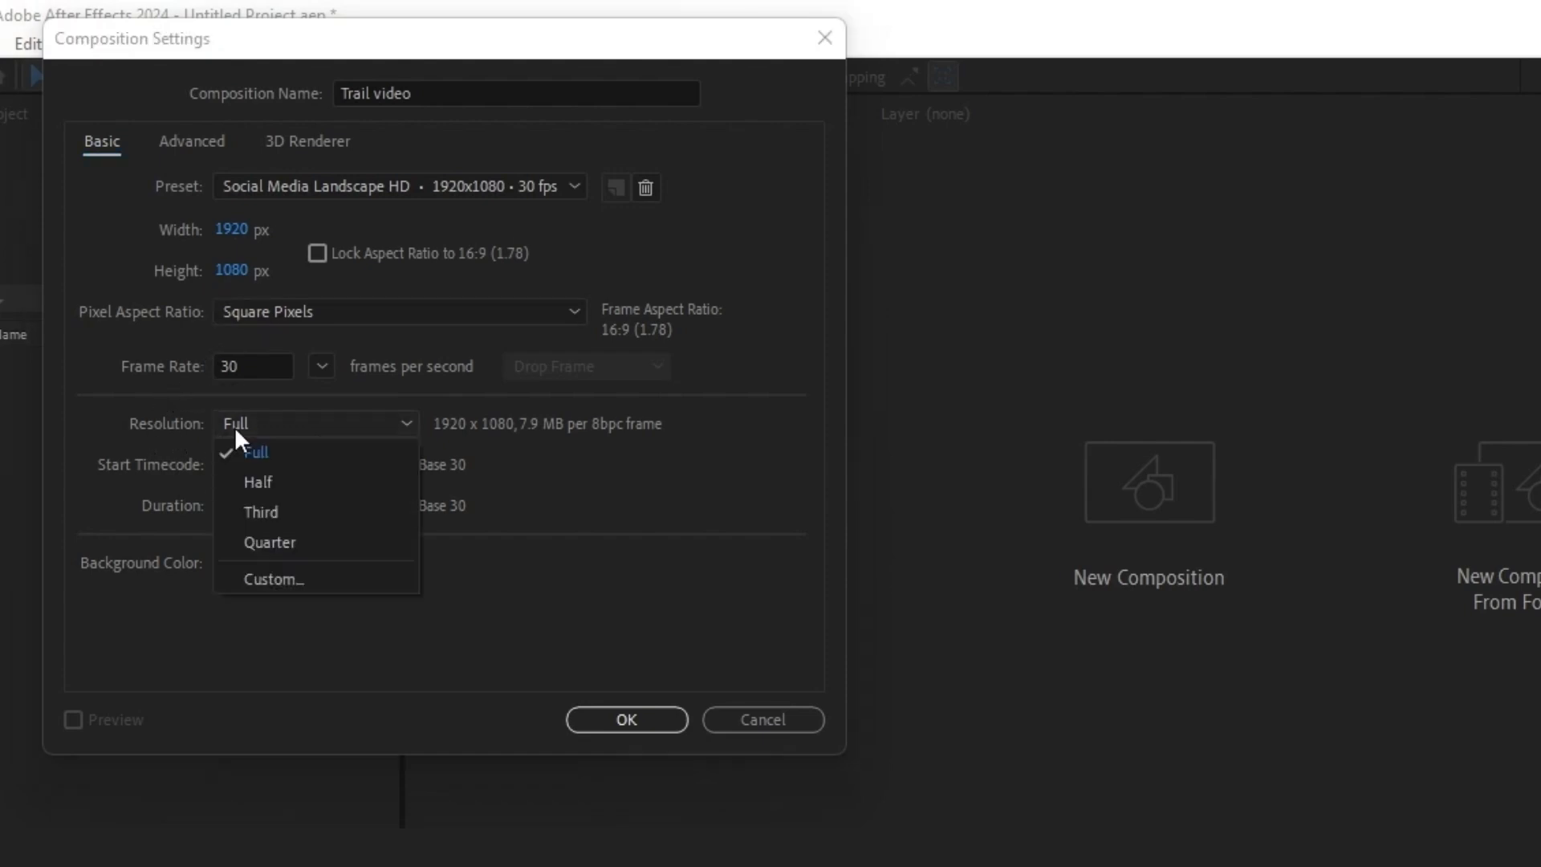
pyautogui.click(235, 426)
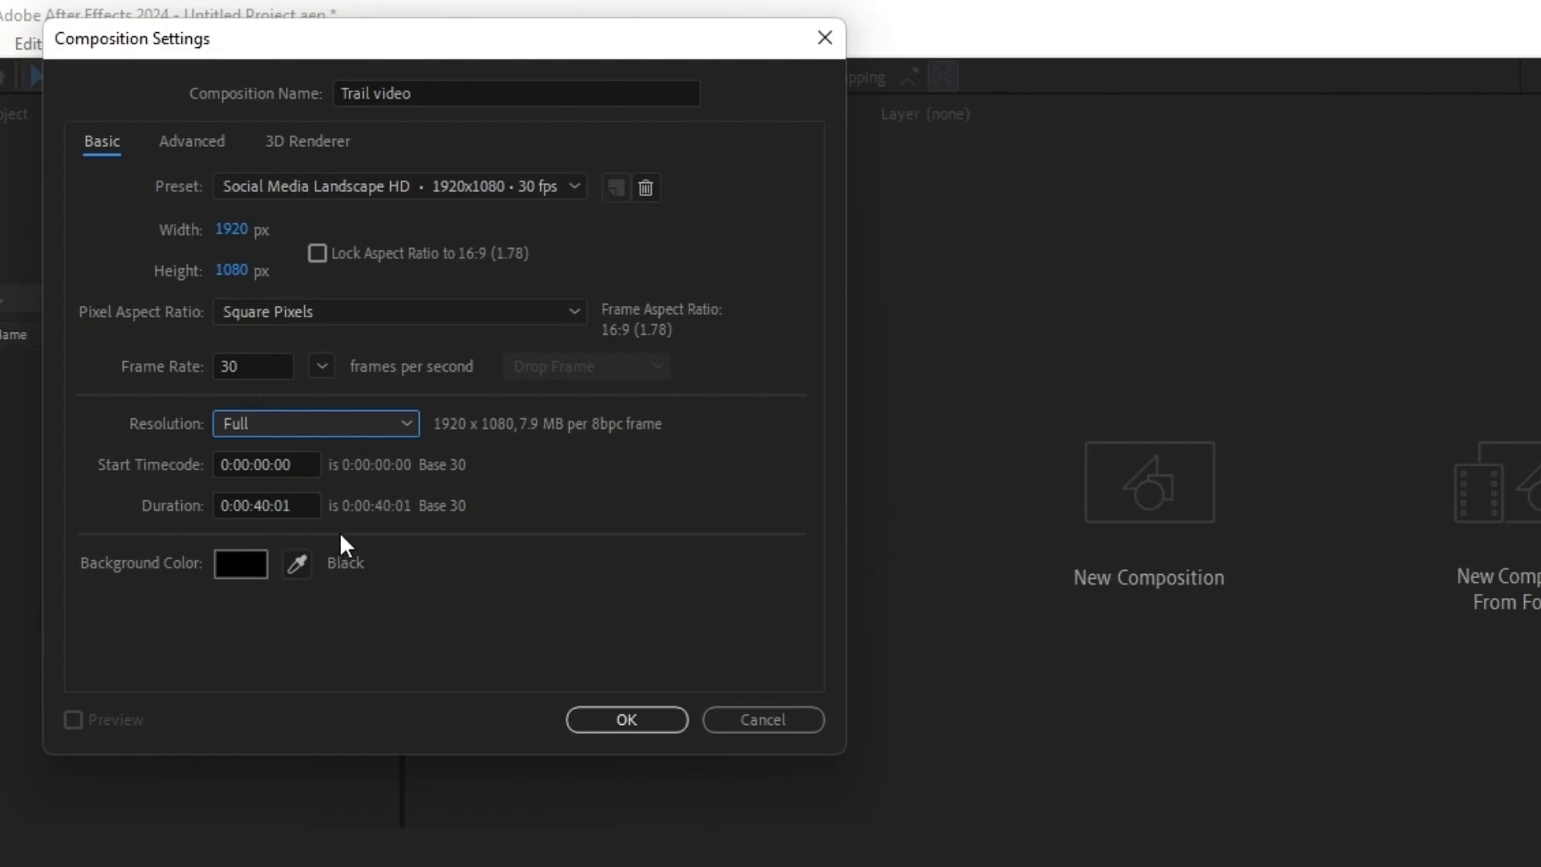
pyautogui.click(614, 718)
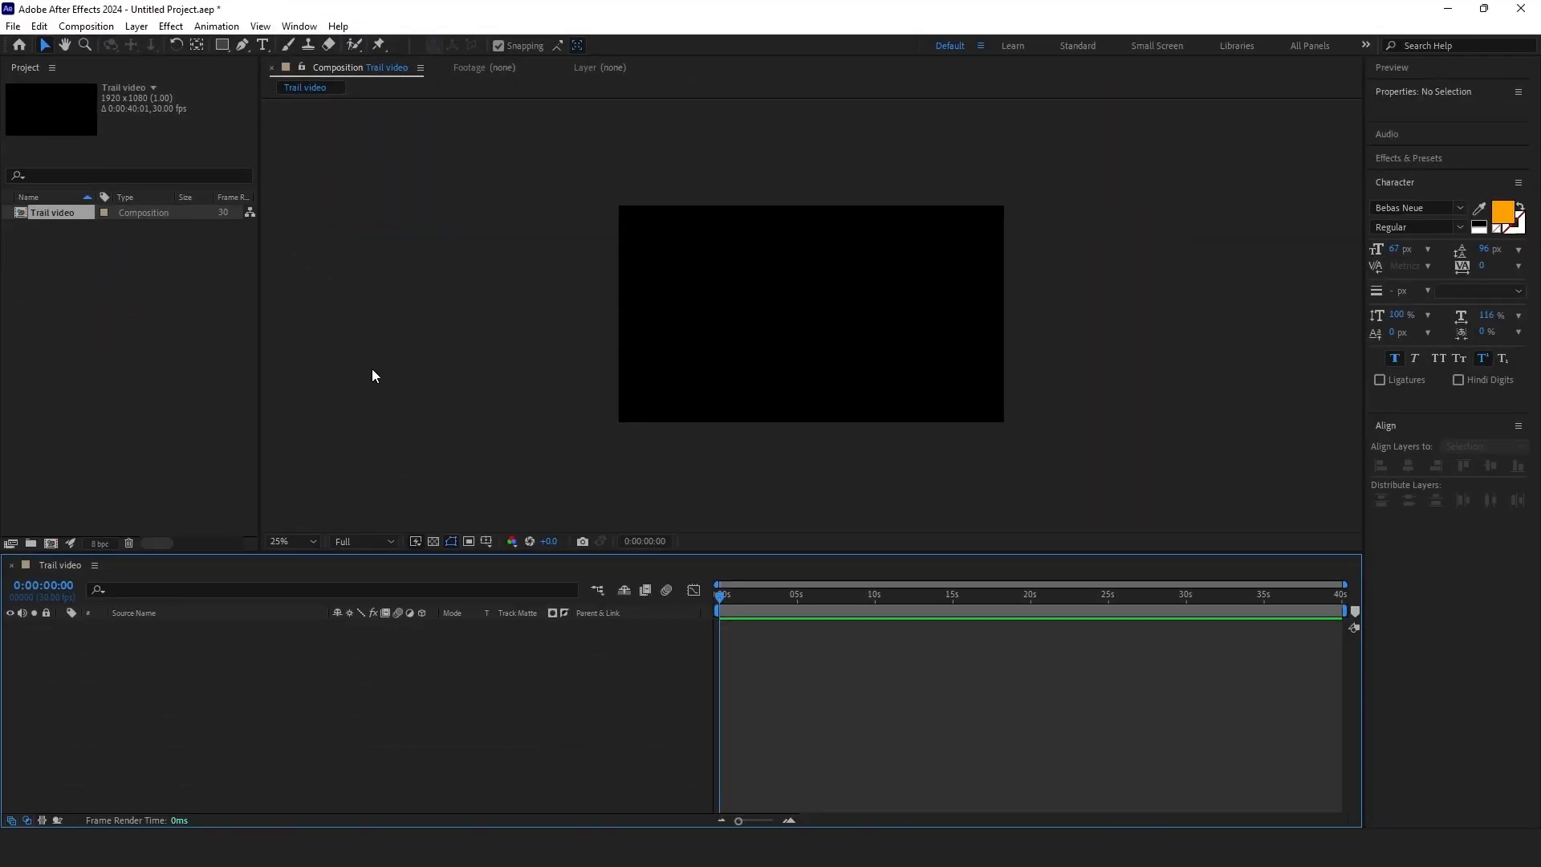
pyautogui.click(373, 375)
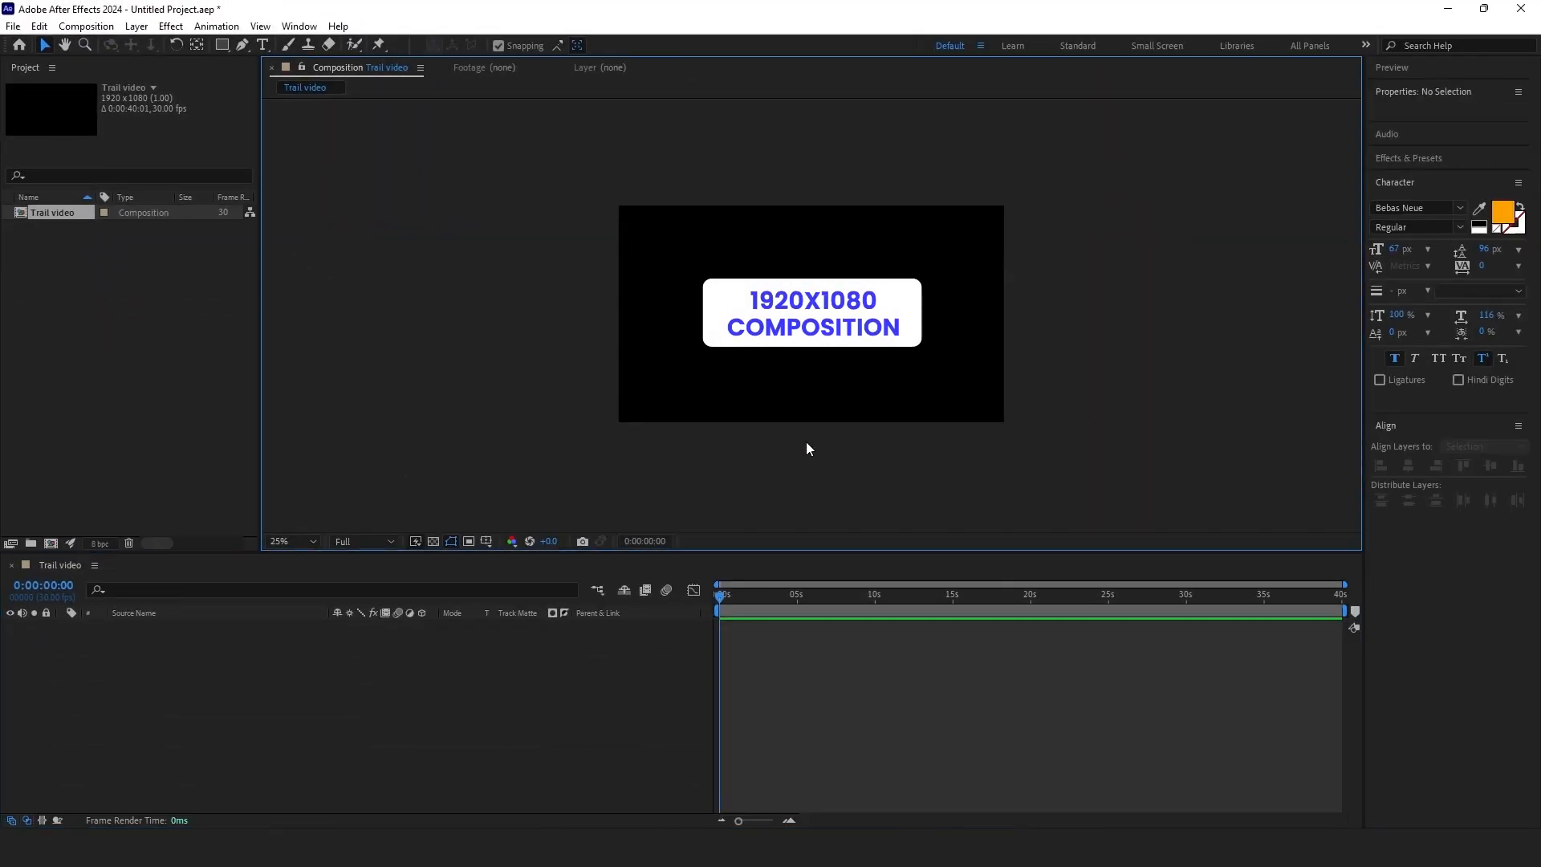
# Step: Scrub the current time indicator to the timeline's end at 0:00:40:00 and back to its start
pyautogui.click(158, 370)
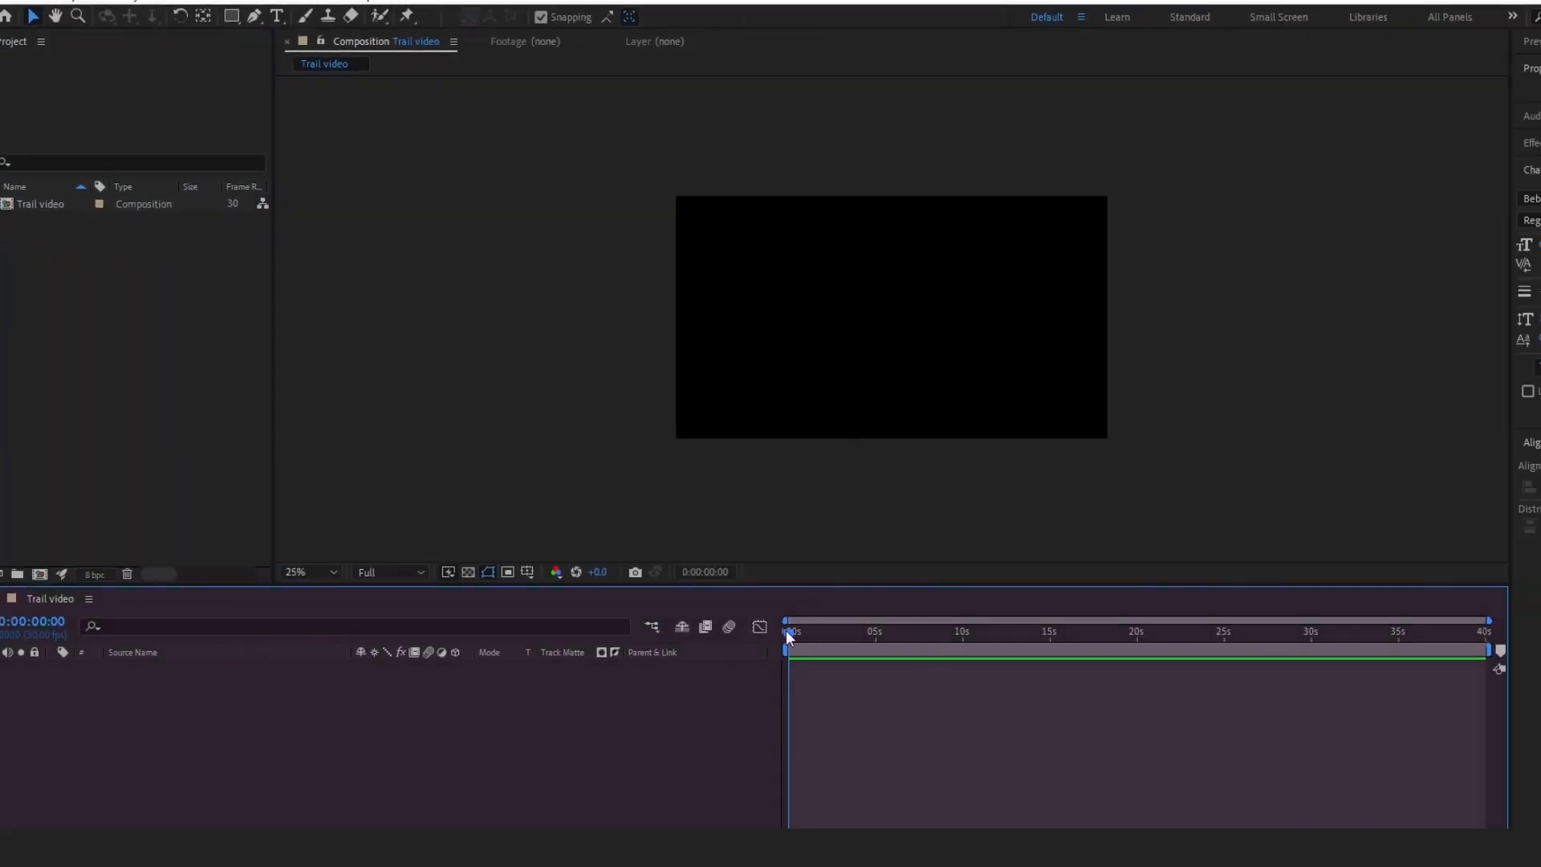
pyautogui.moveTo(789, 632); pyautogui.dragTo(1535, 691)
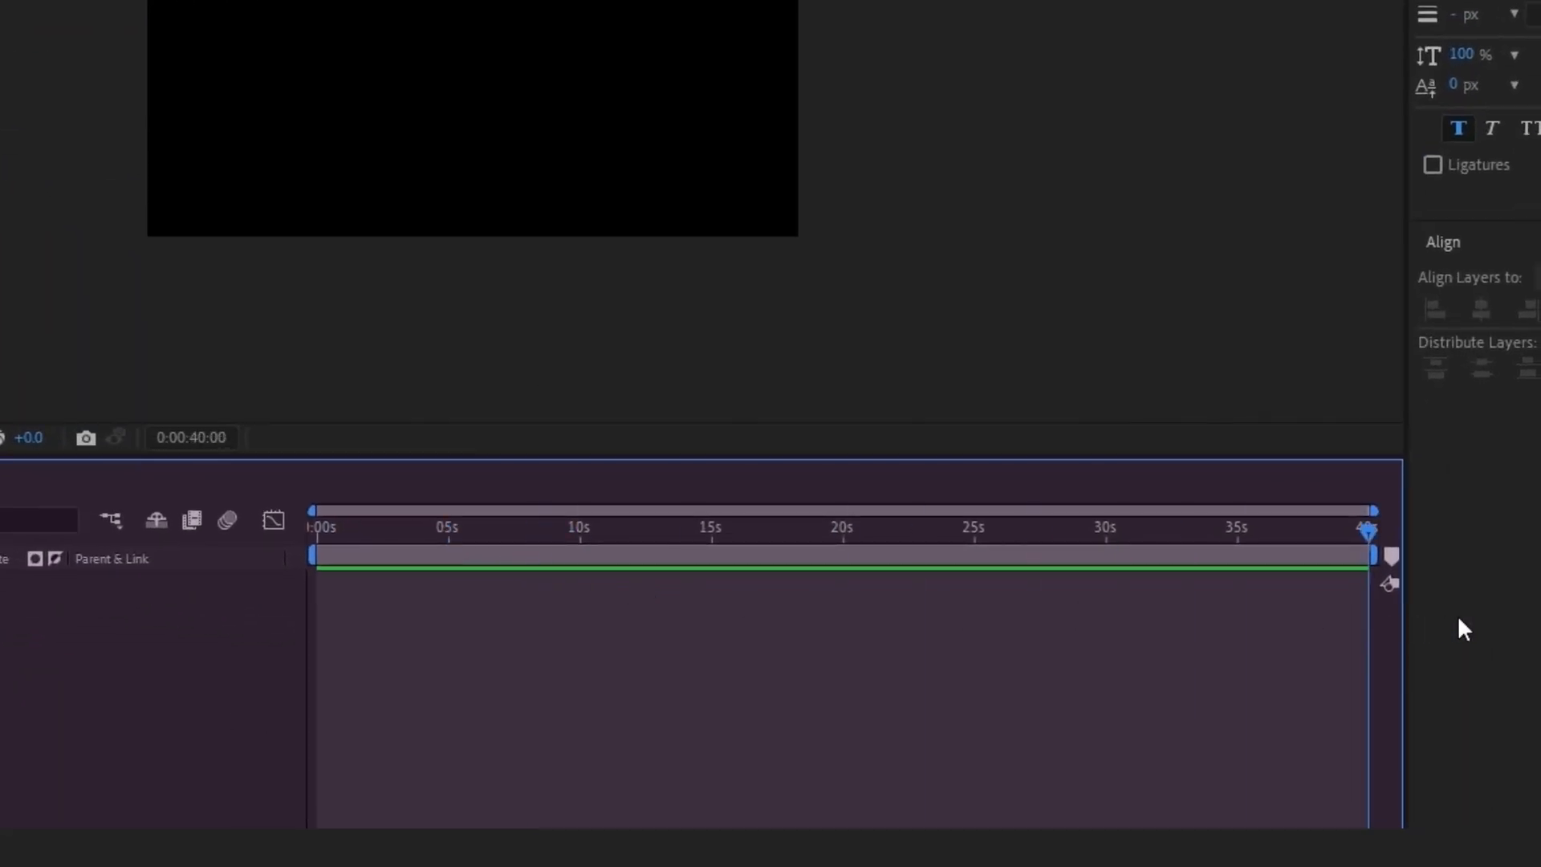
pyautogui.moveTo(1374, 533); pyautogui.dragTo(257, 613)
# Step: Magnify the timeline until frame marks show and move the current time indicator to 0:00:01:00
pyautogui.press('=')
pyautogui.press('=')
pyautogui.press('=')
pyautogui.press('=')
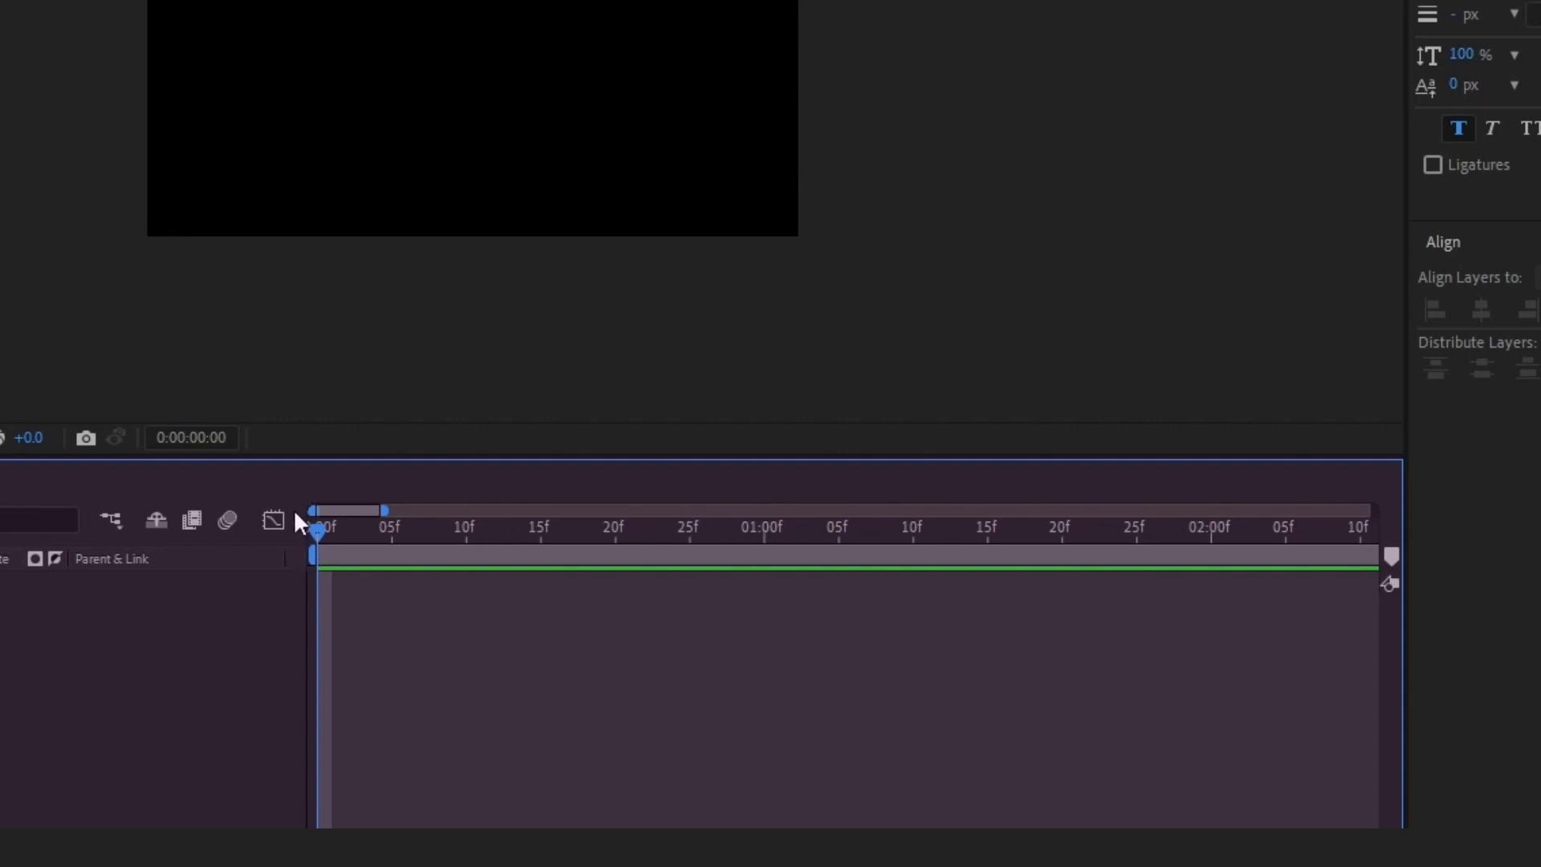
pyautogui.moveTo(316, 534); pyautogui.dragTo(764, 636)
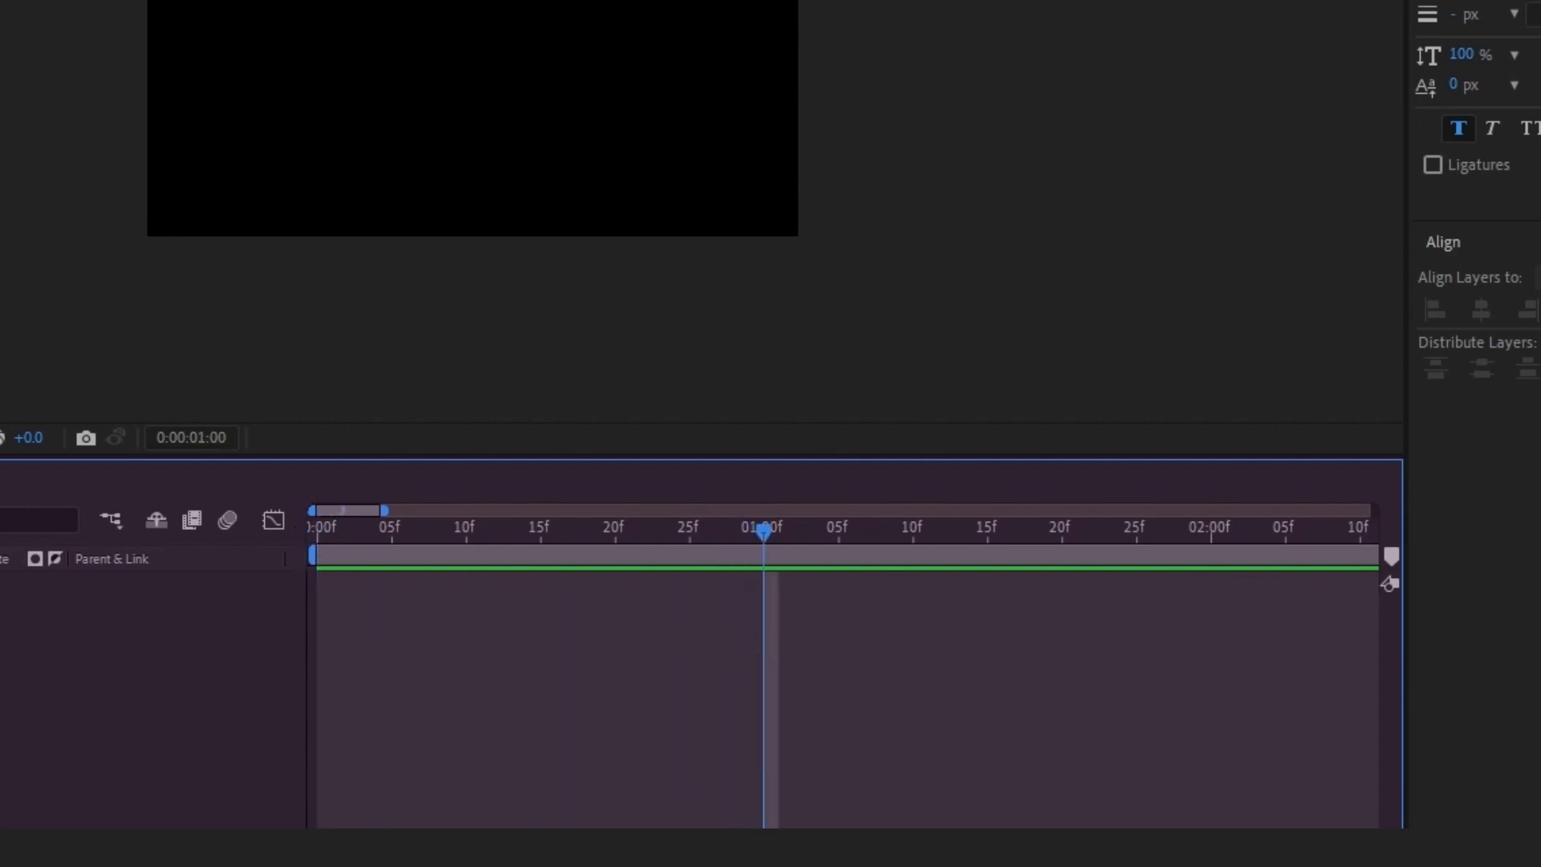
# Step: Magnify the timeline around the one-second mark to single frames and return the current time indicator to 0:00:00:00
pyautogui.press('=')
pyautogui.press('=')
pyautogui.press('=')
pyautogui.press('=')
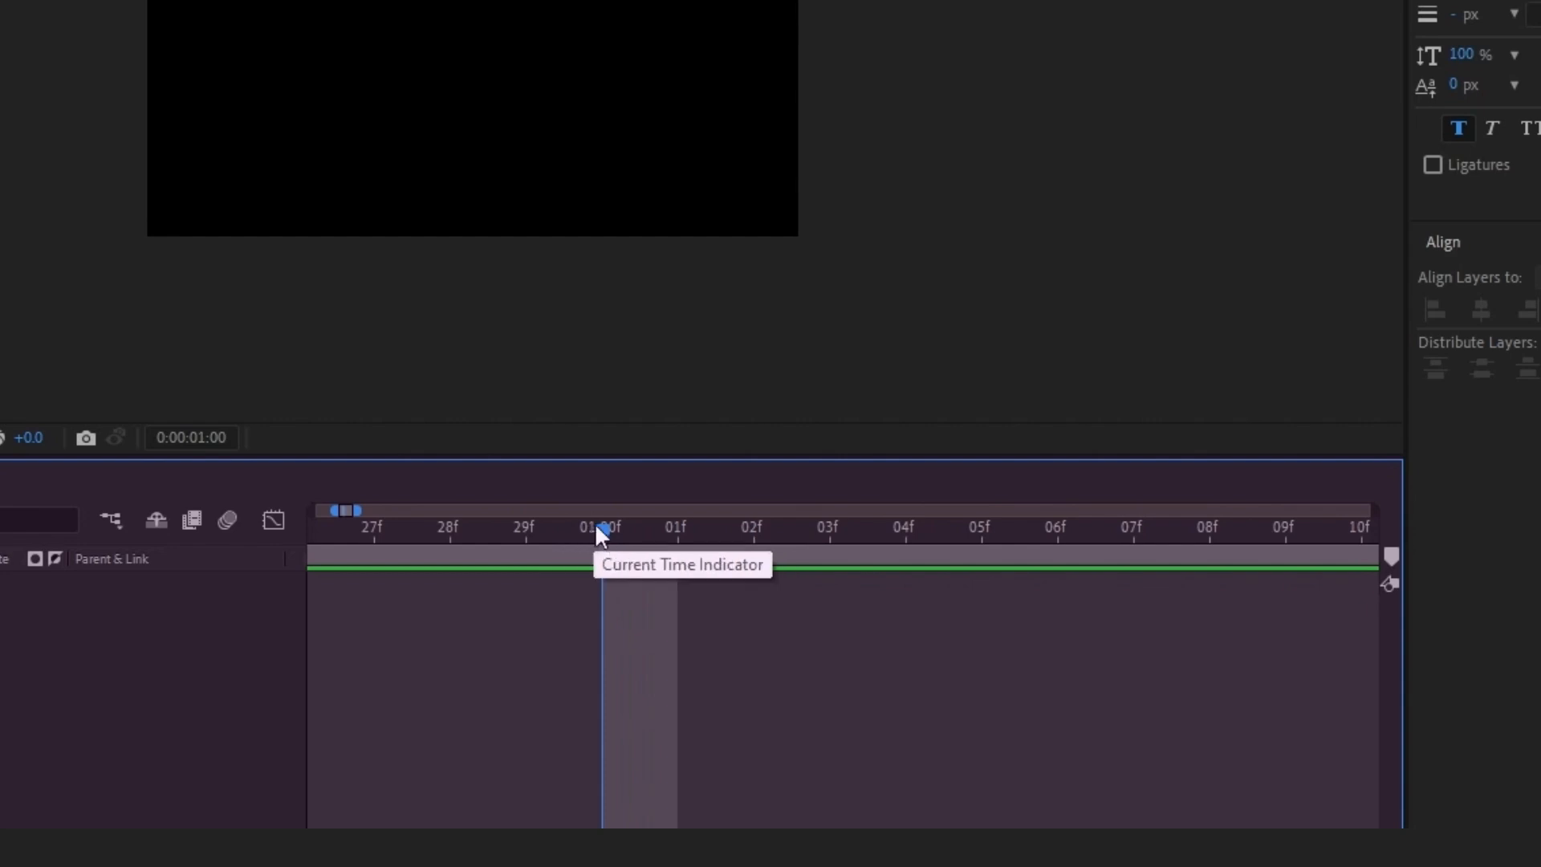
pyautogui.moveTo(601, 526); pyautogui.dragTo(181, 601)
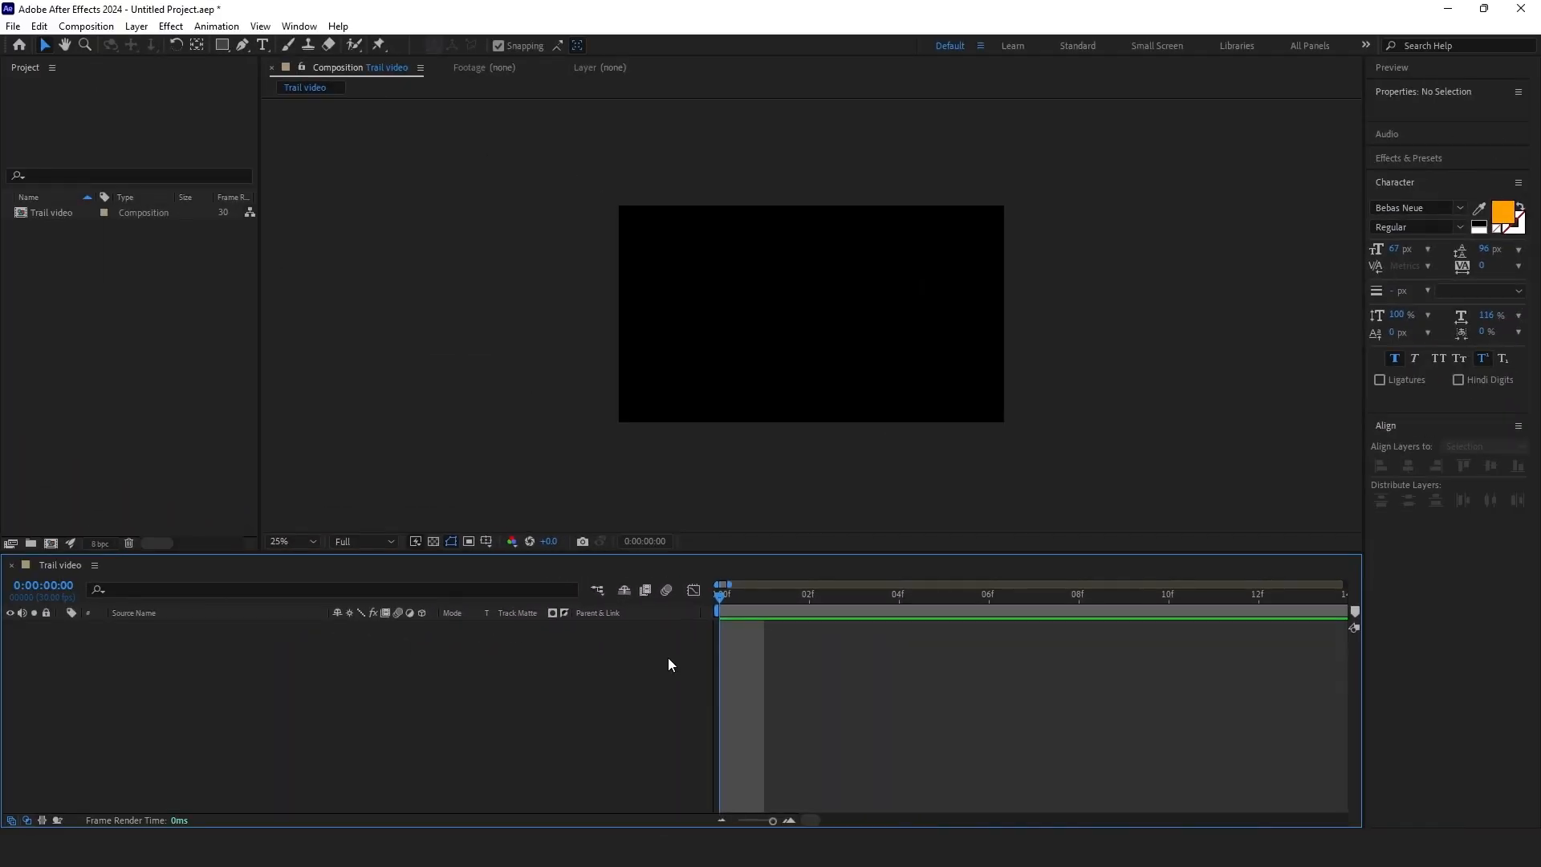
pyautogui.moveTo(775, 822); pyautogui.dragTo(768, 823)
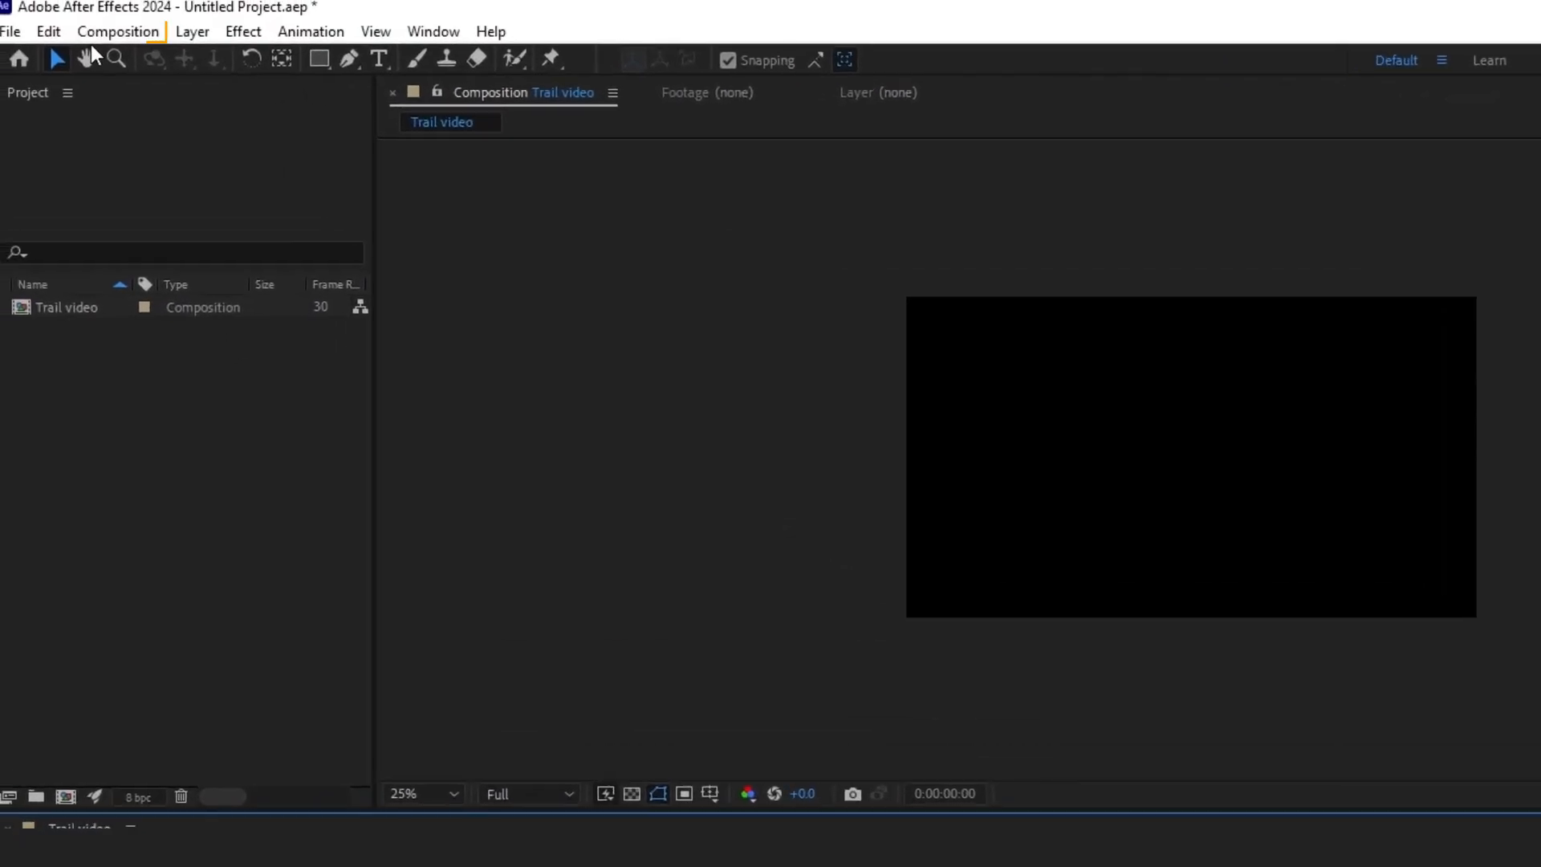
# Step: Change the Trail video composition's settings to a width of 1080 px and a height of 1920 px
pyautogui.click(106, 32)
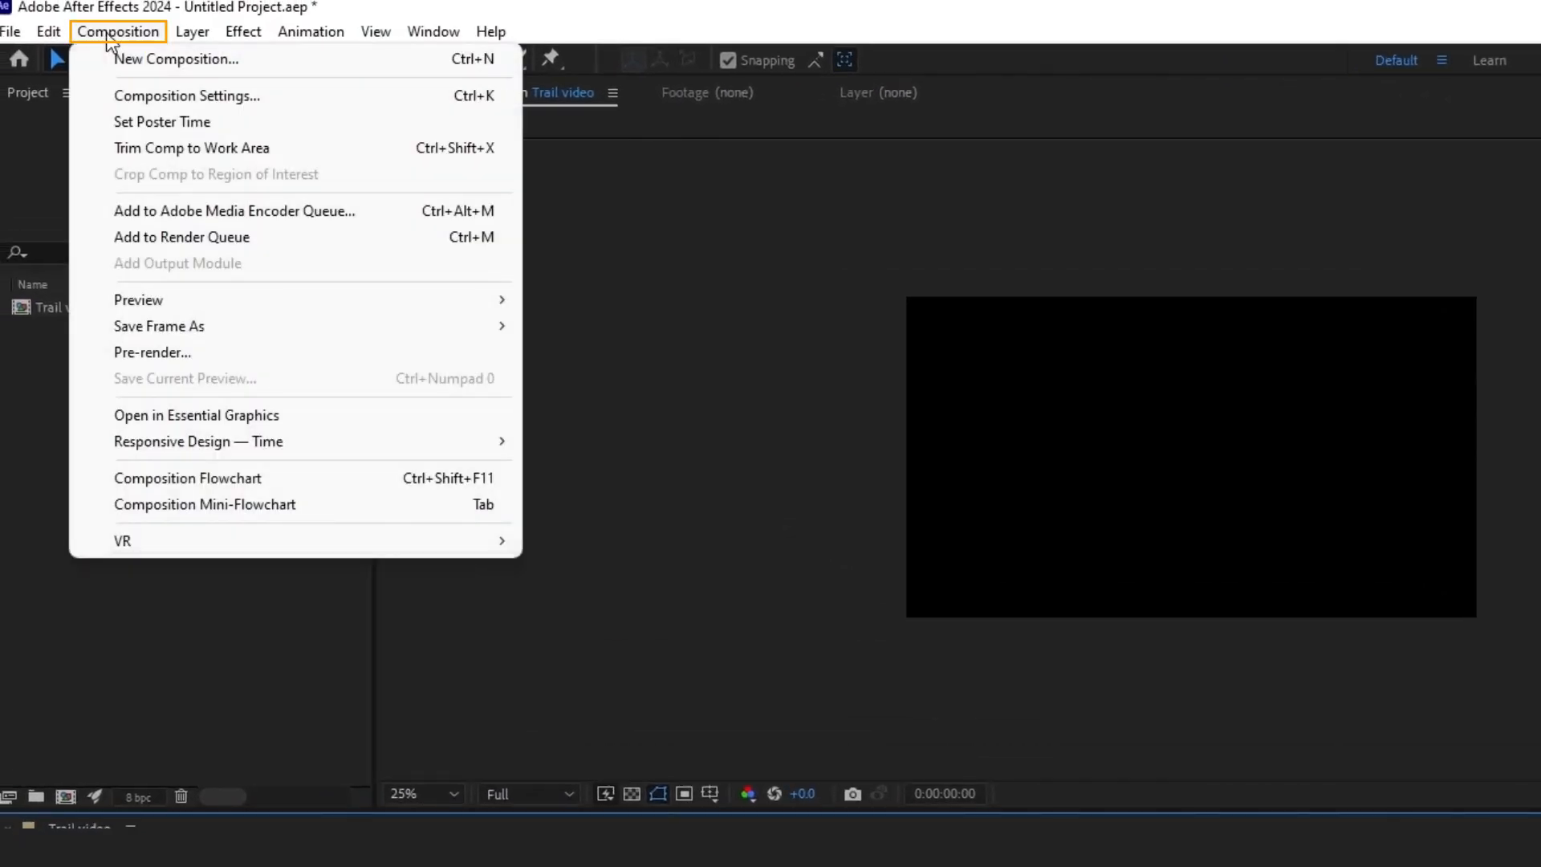
pyautogui.click(186, 96)
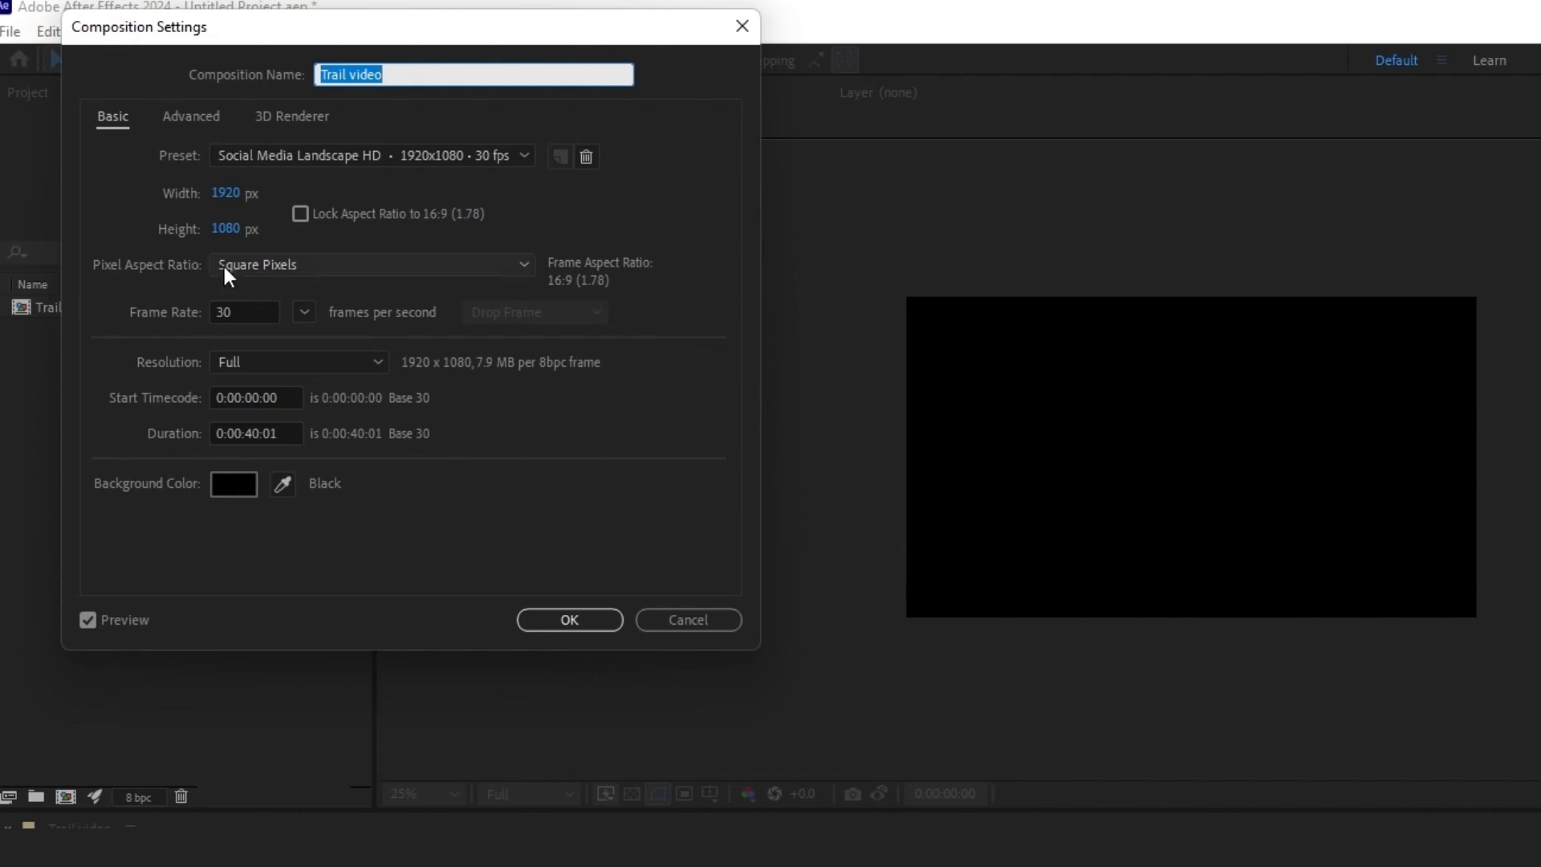
pyautogui.click(224, 194)
pyautogui.write('1')
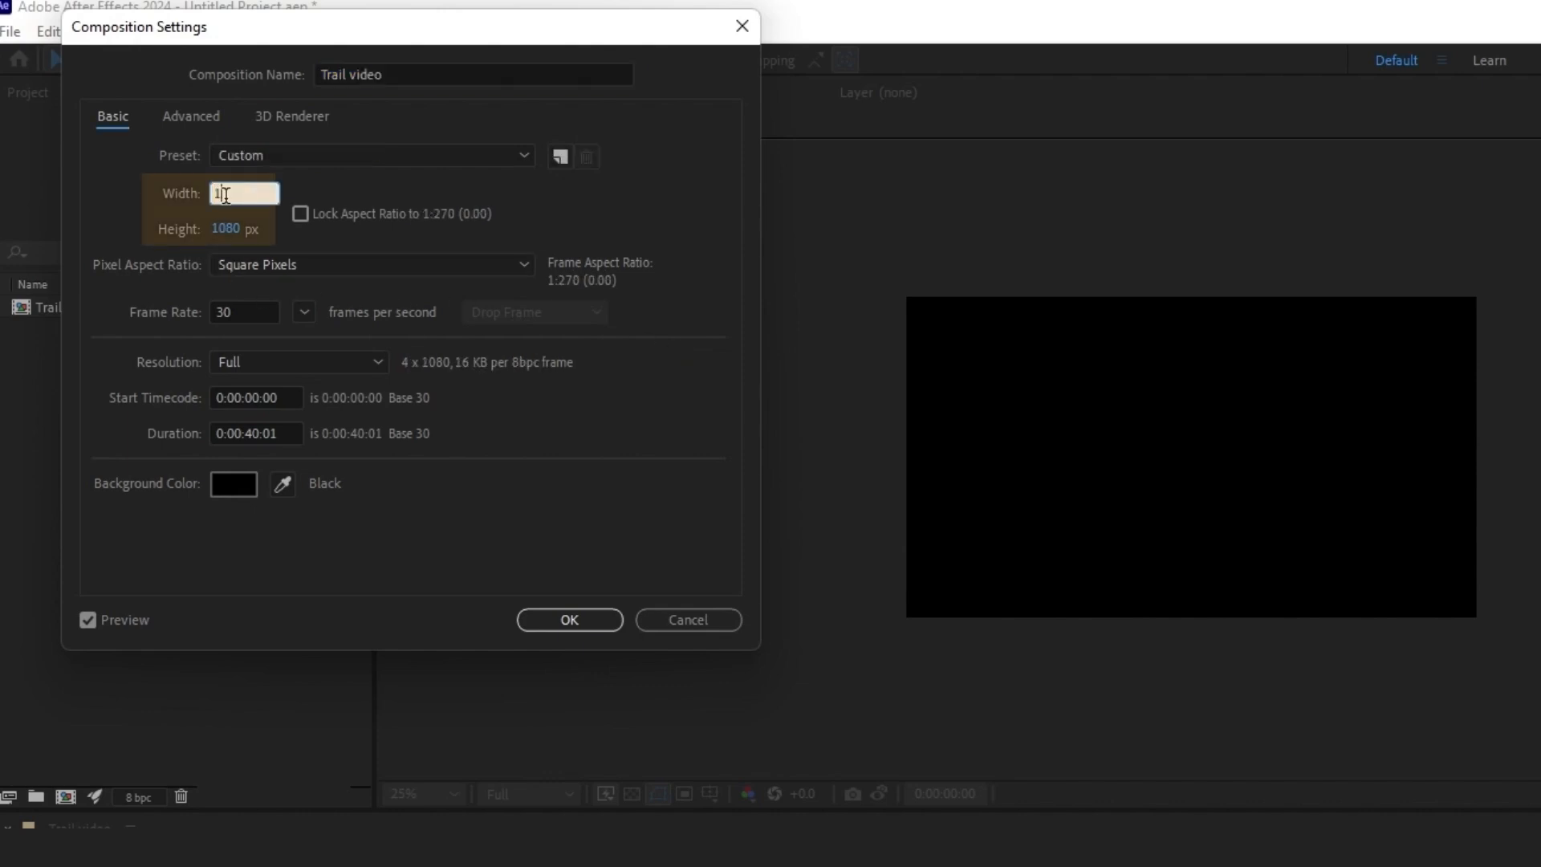
pyautogui.write('080')
pyautogui.click(233, 228)
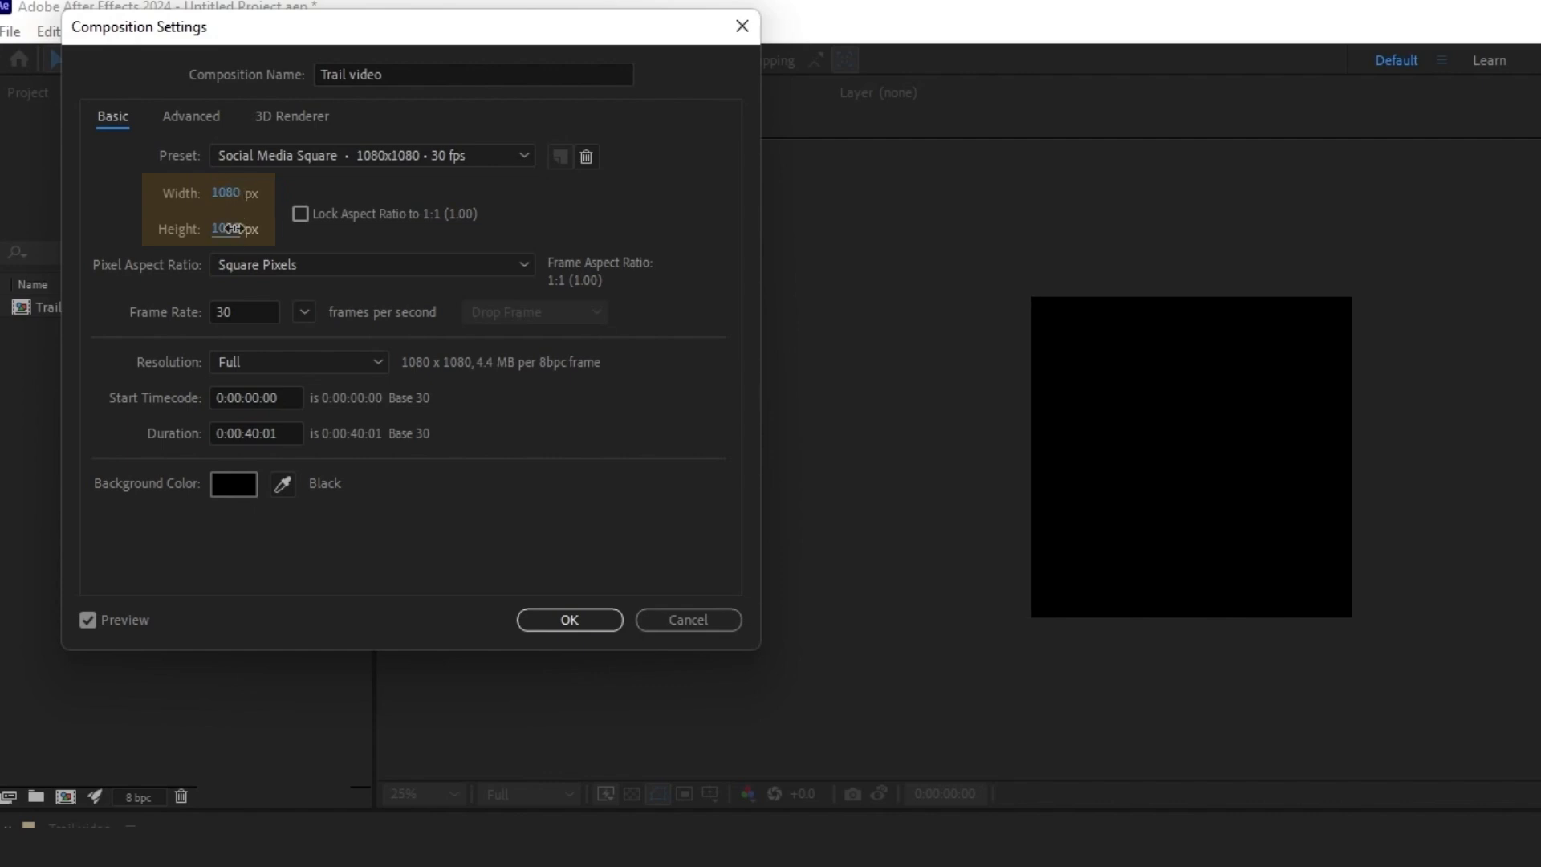
pyautogui.write('1920')
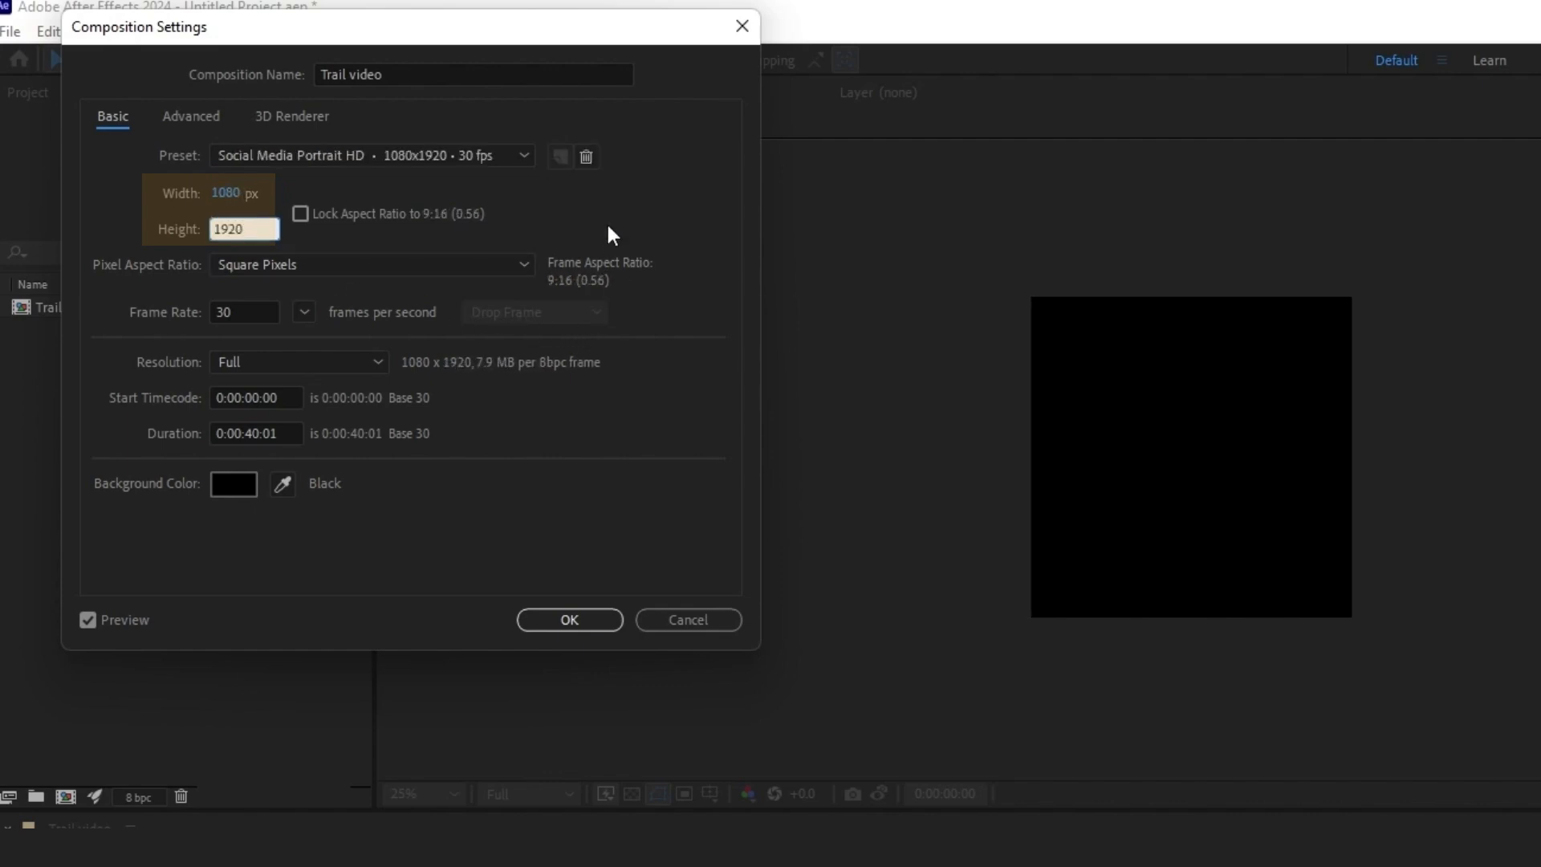
pyautogui.press('Return')
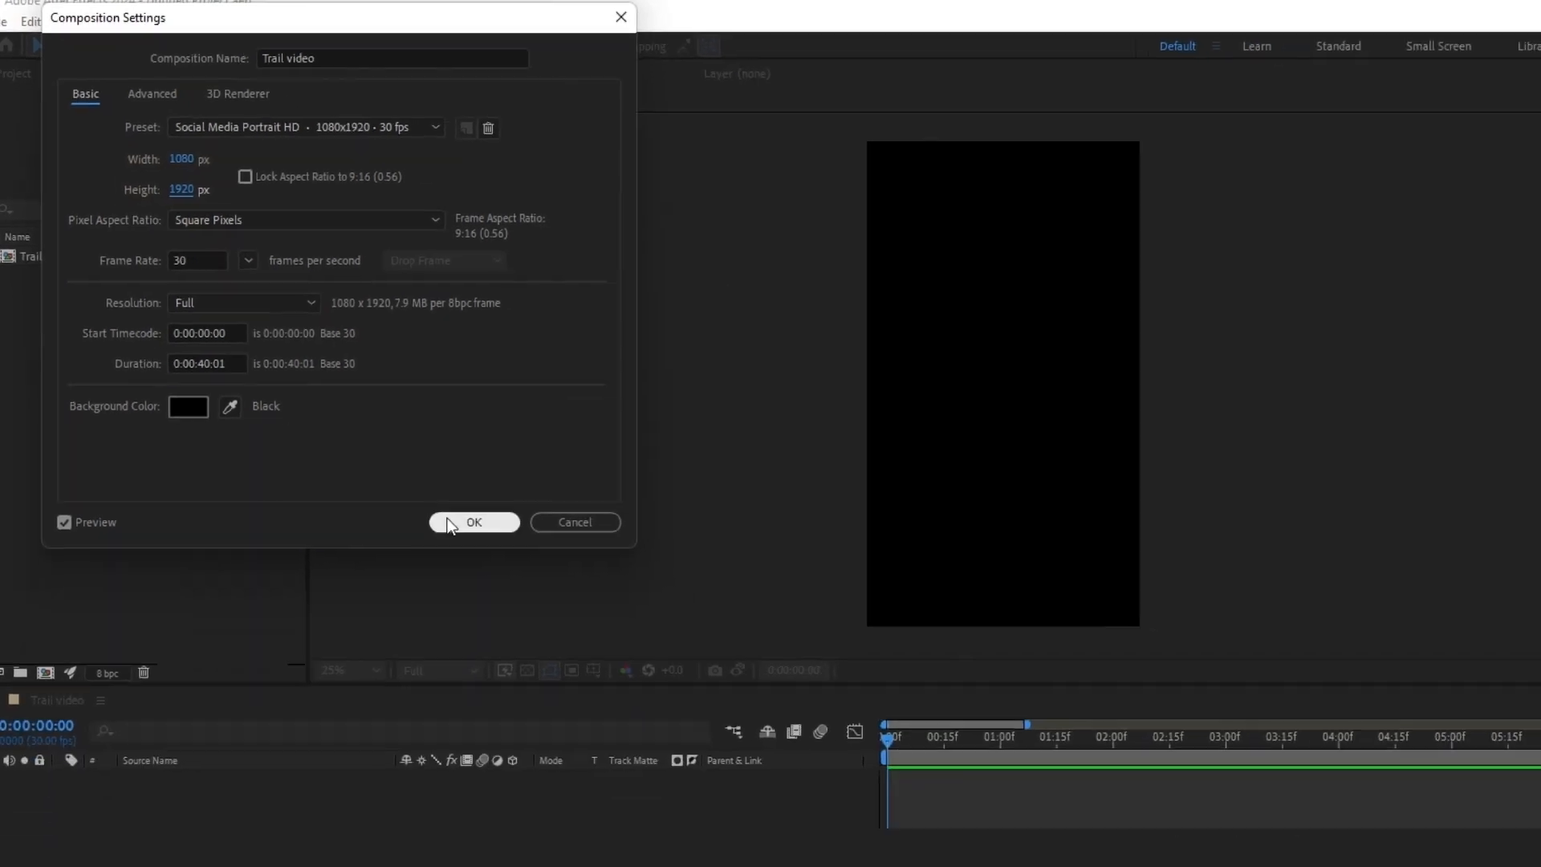
pyautogui.click(569, 620)
pyautogui.click(557, 287)
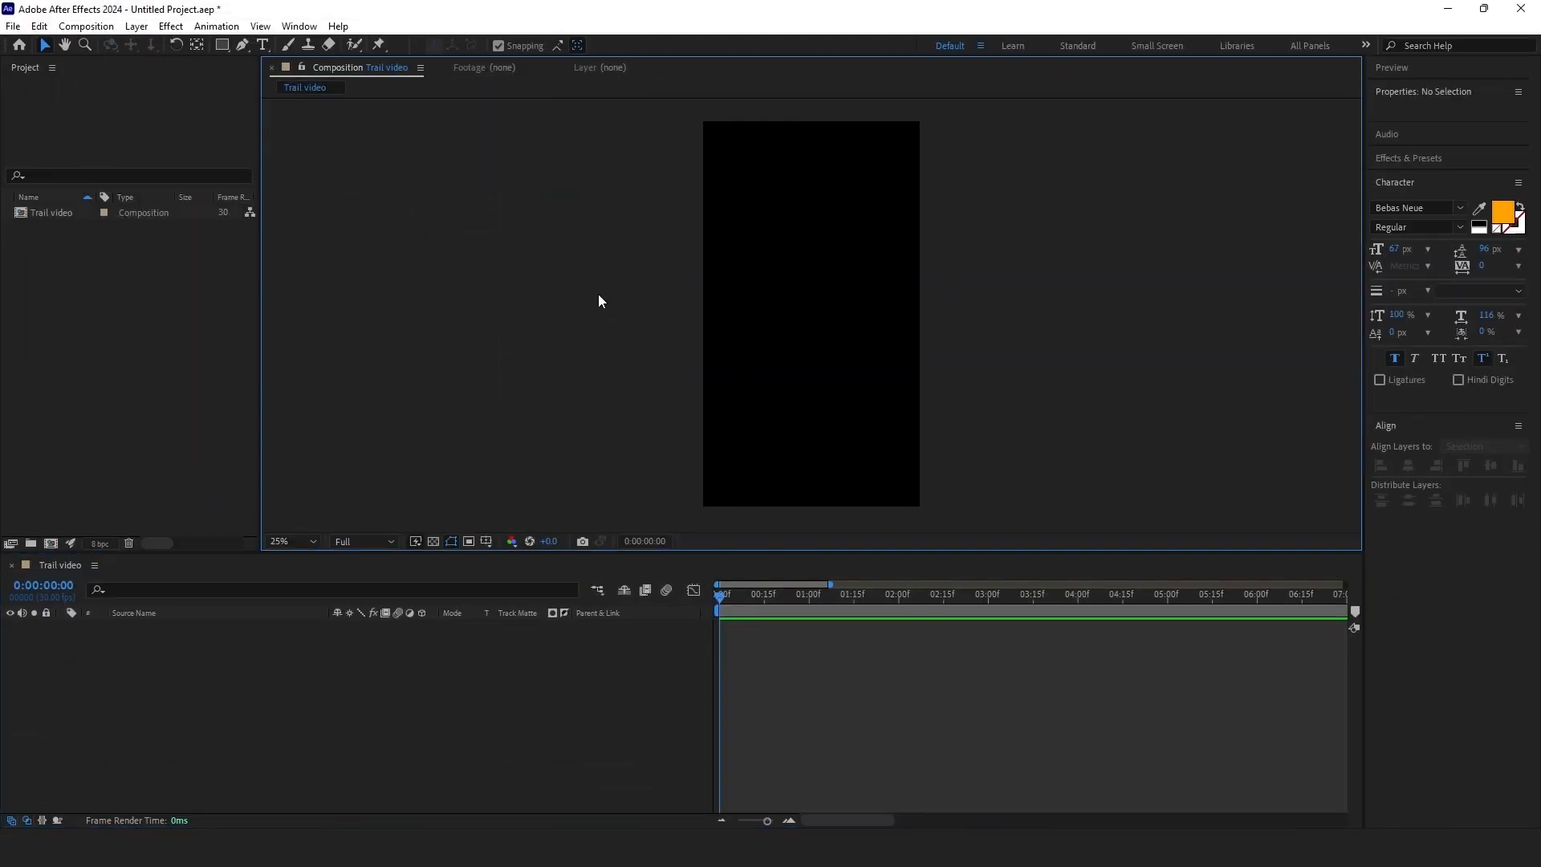
# Step: Reopen the Trail video composition's settings from the timeline area, review them and accept them
pyautogui.click(289, 659)
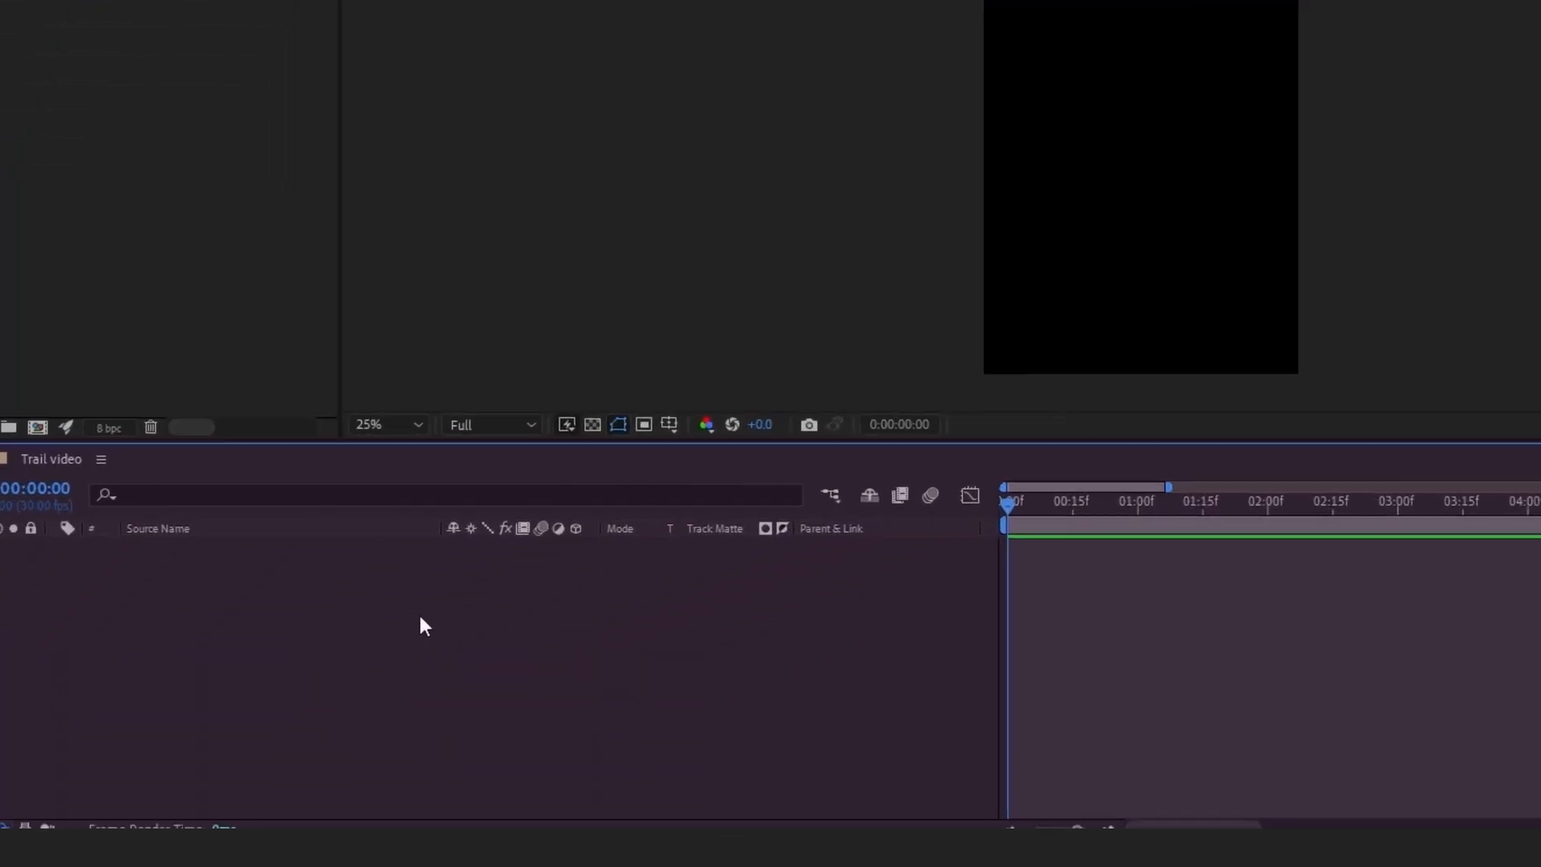
pyautogui.rightClick(315, 674)
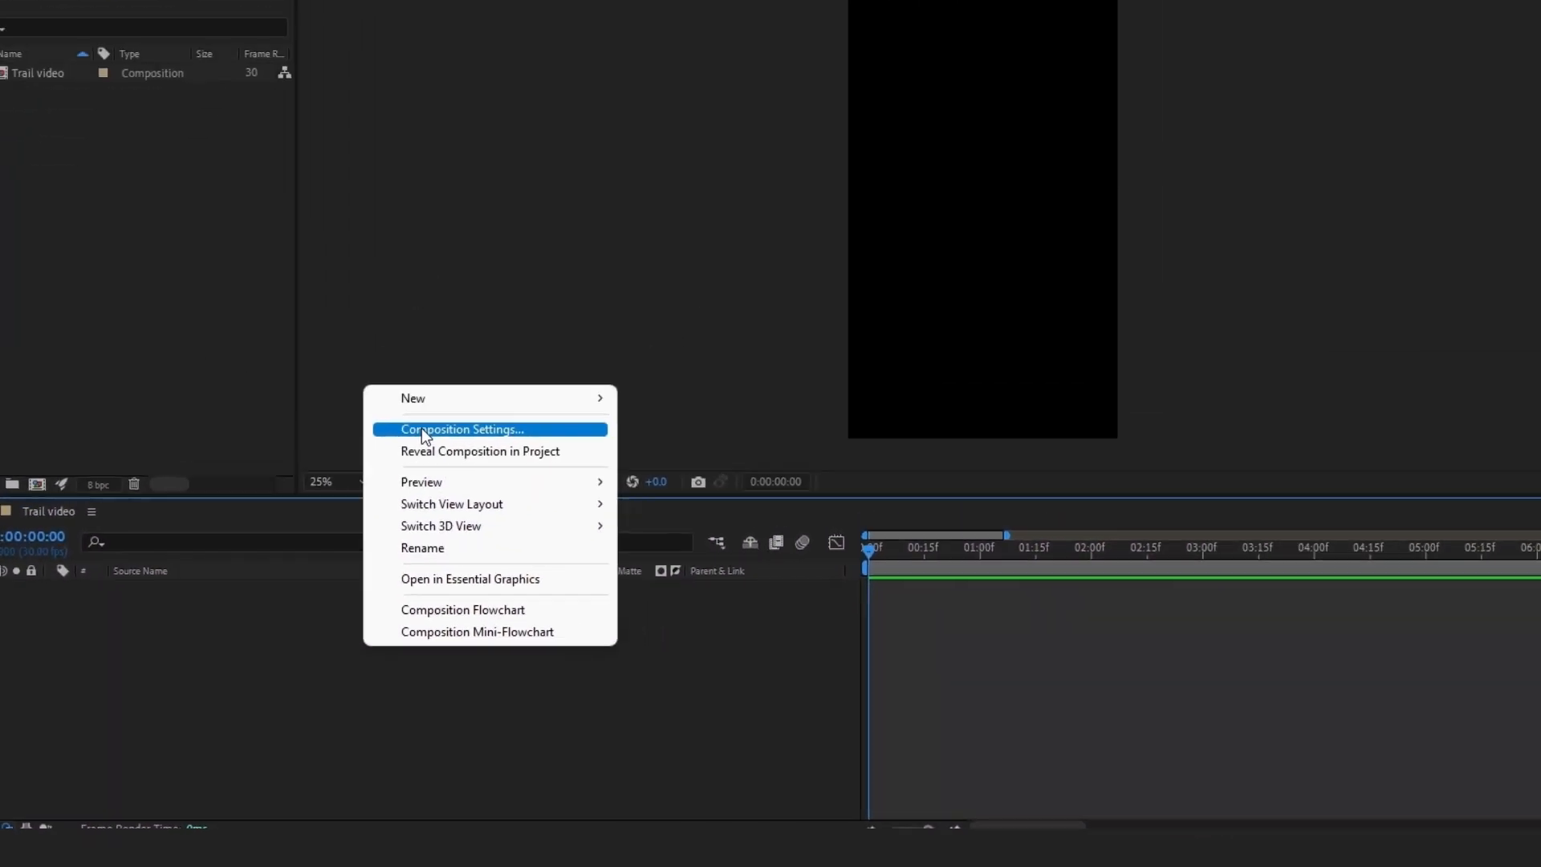
pyautogui.click(572, 290)
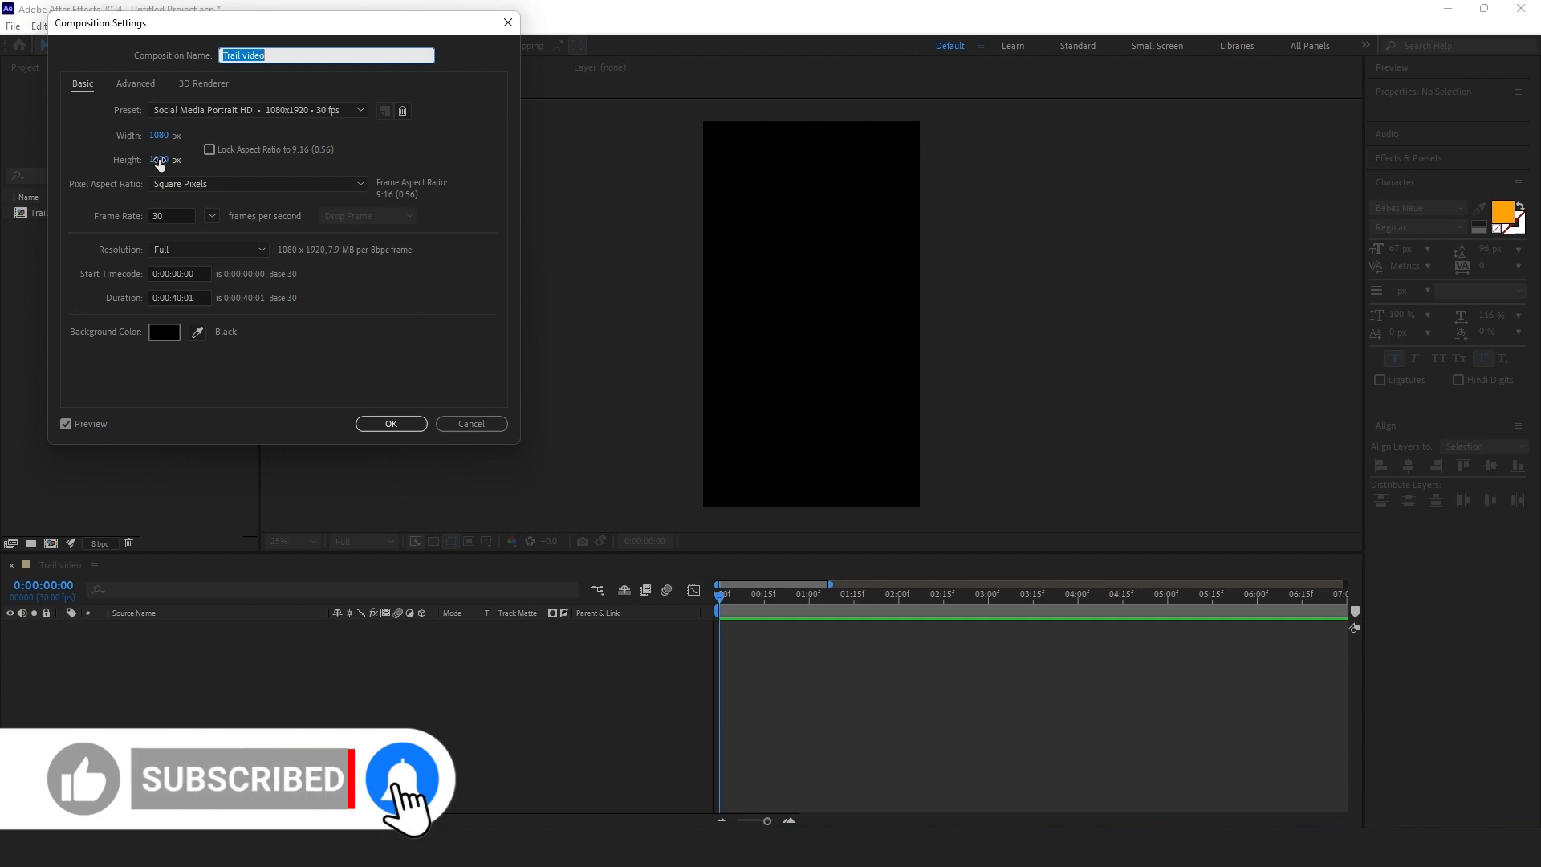
pyautogui.click(393, 423)
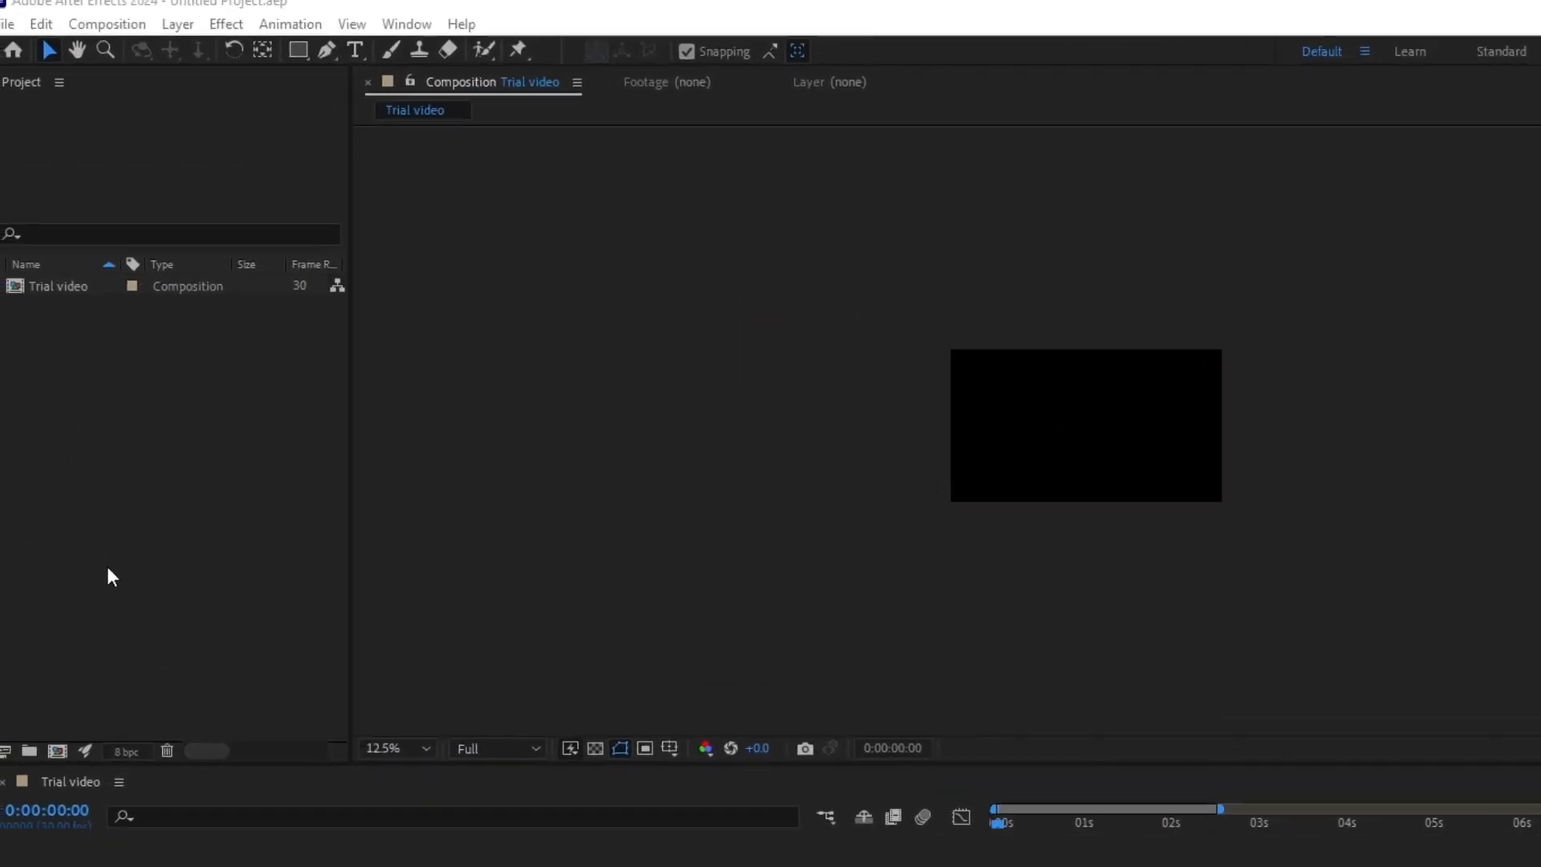
pyautogui.doubleClick(117, 598)
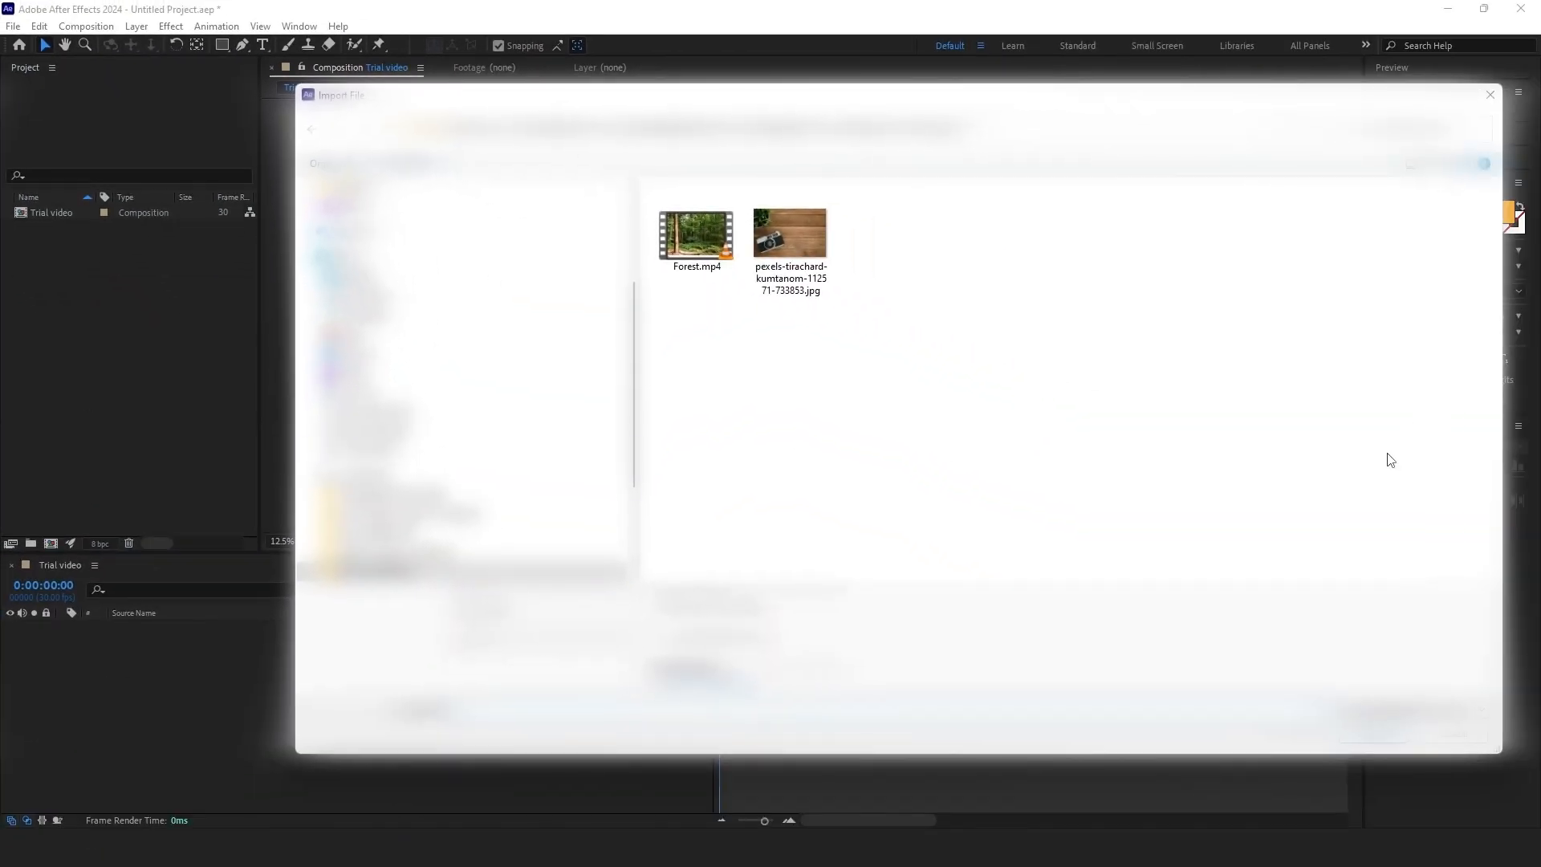
pyautogui.click(1491, 95)
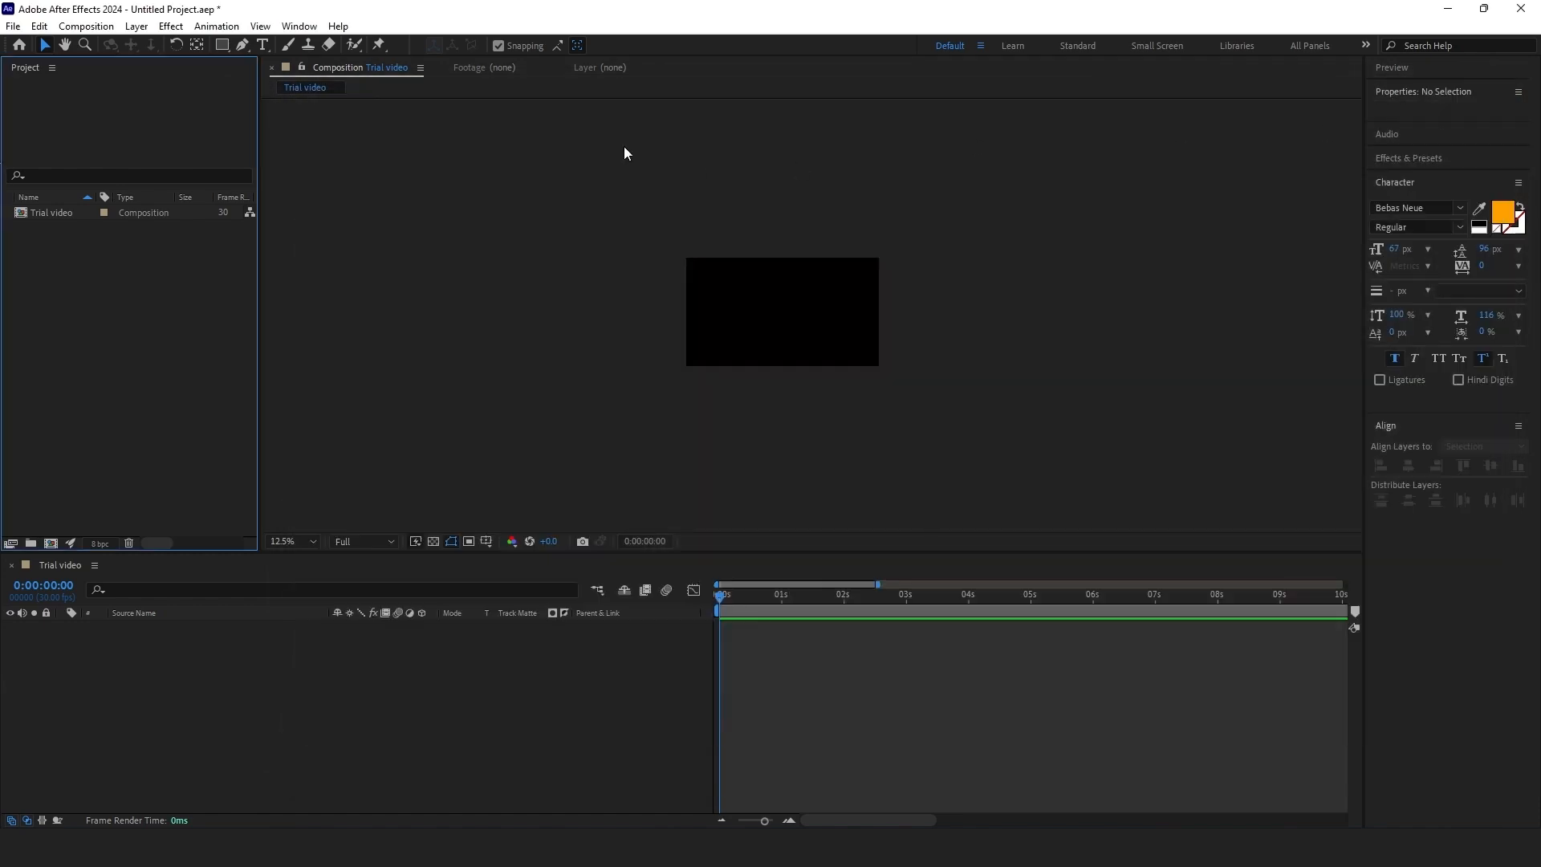
pyautogui.click(12, 27)
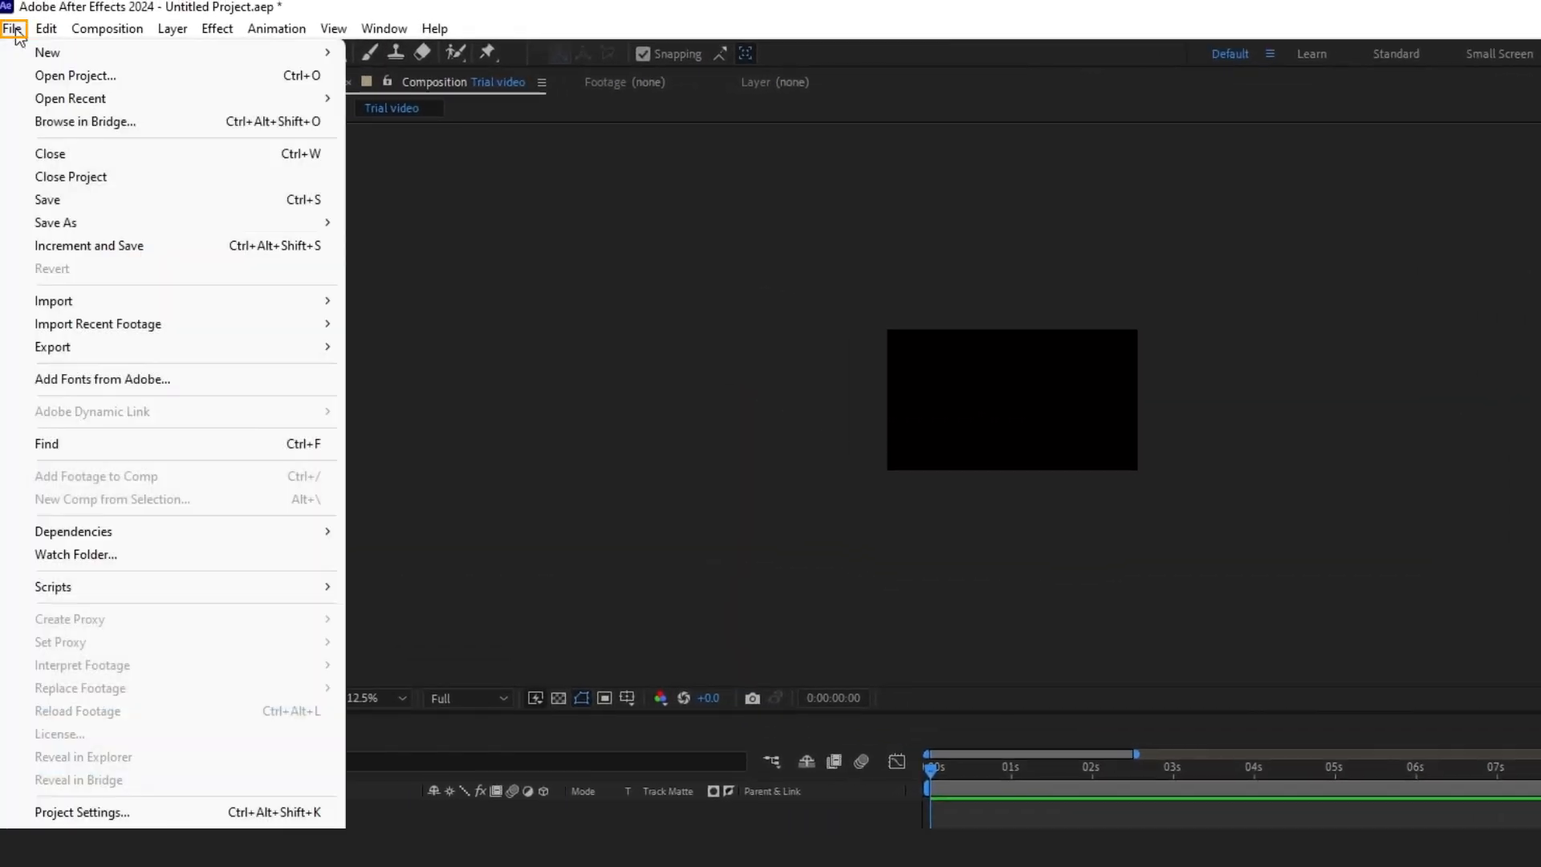
pyautogui.moveTo(86, 305)
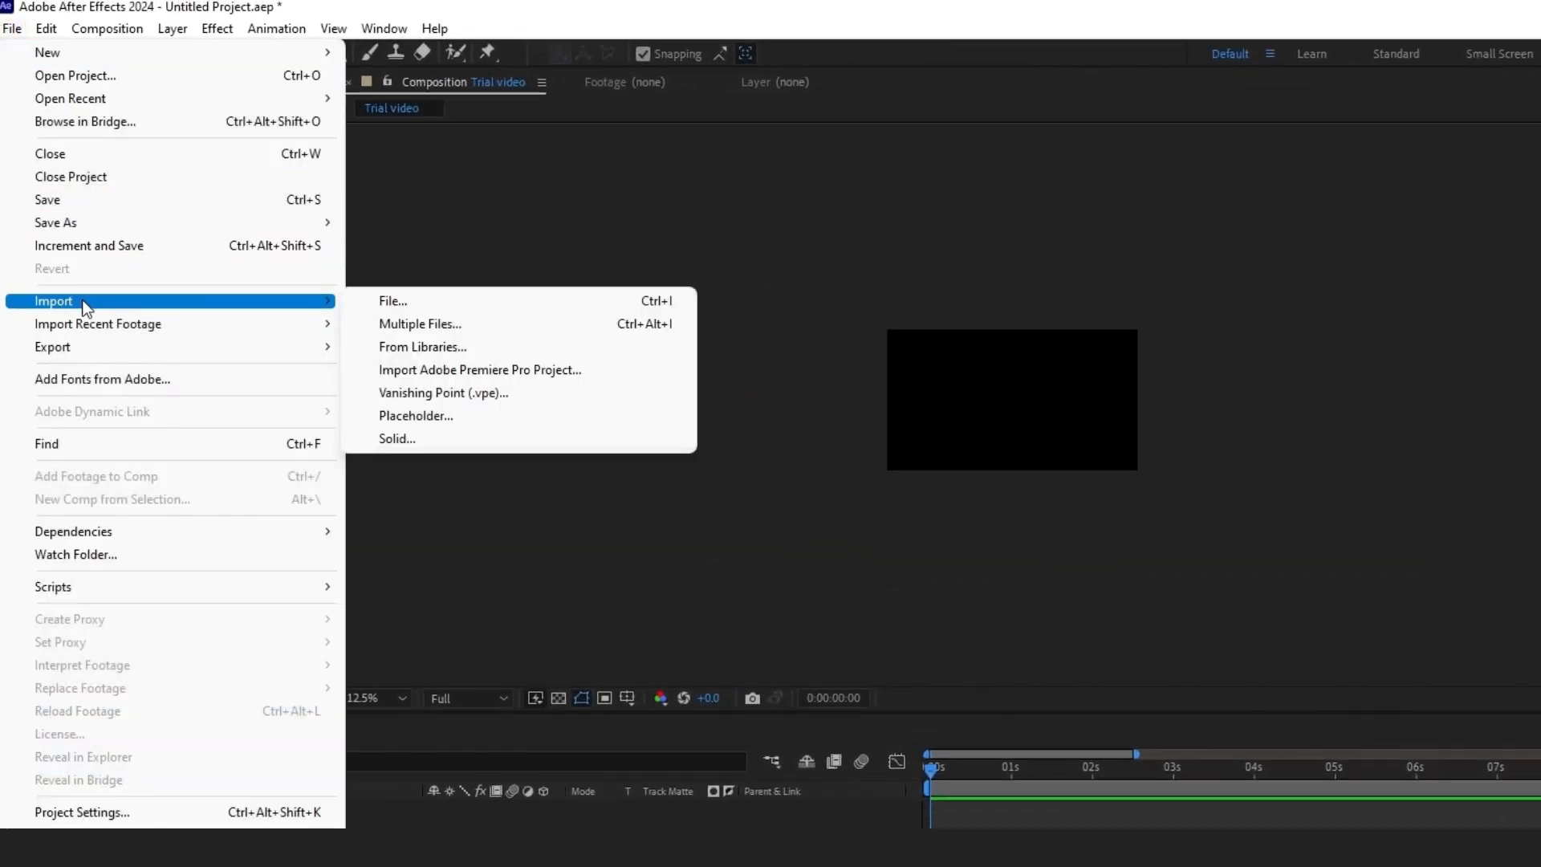
pyautogui.click(416, 301)
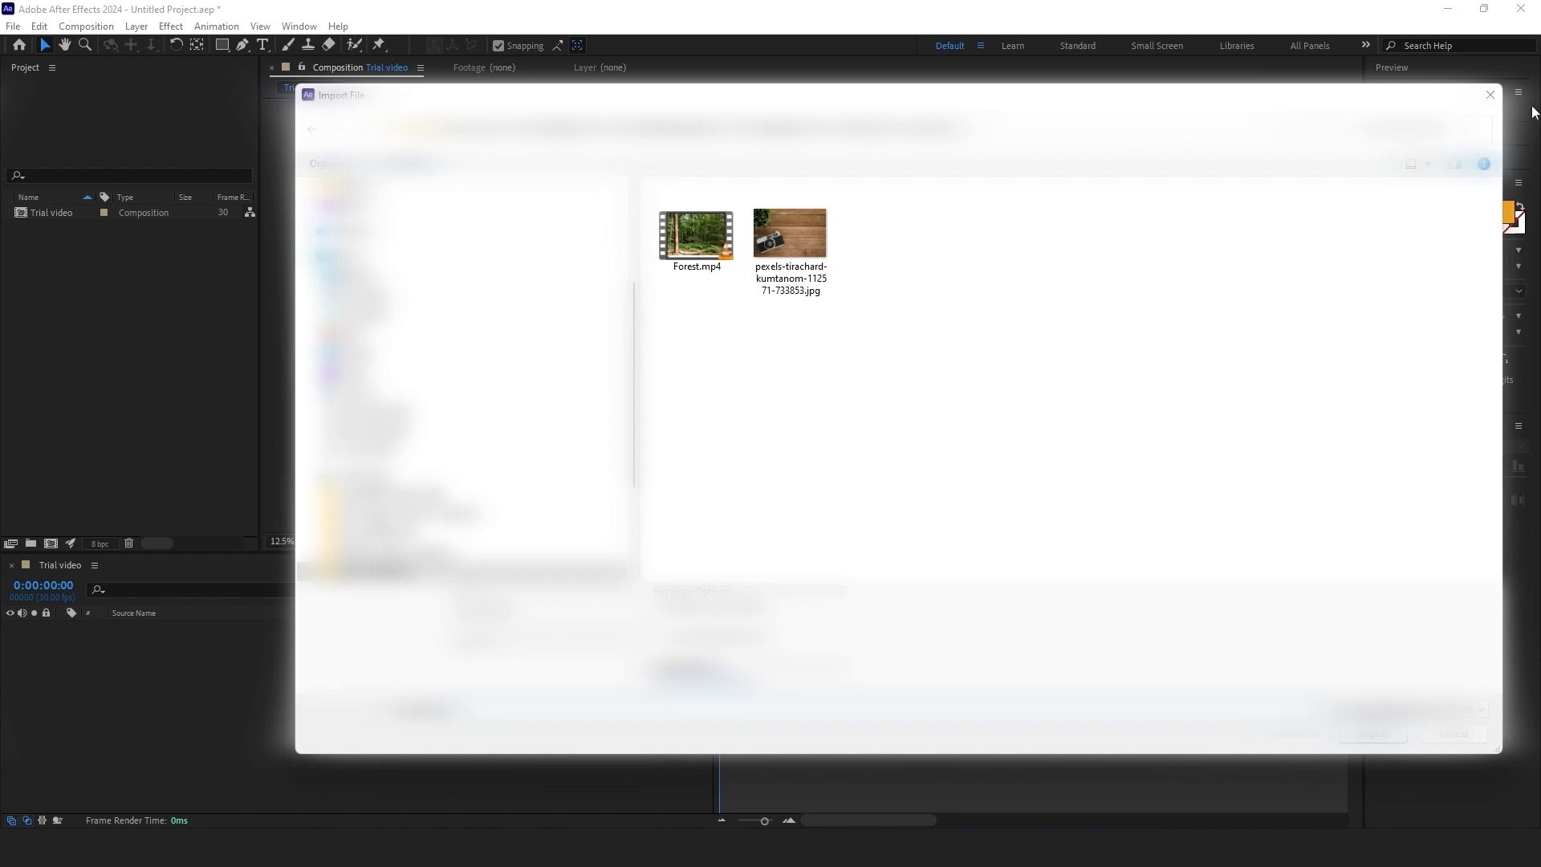
pyautogui.click(1490, 95)
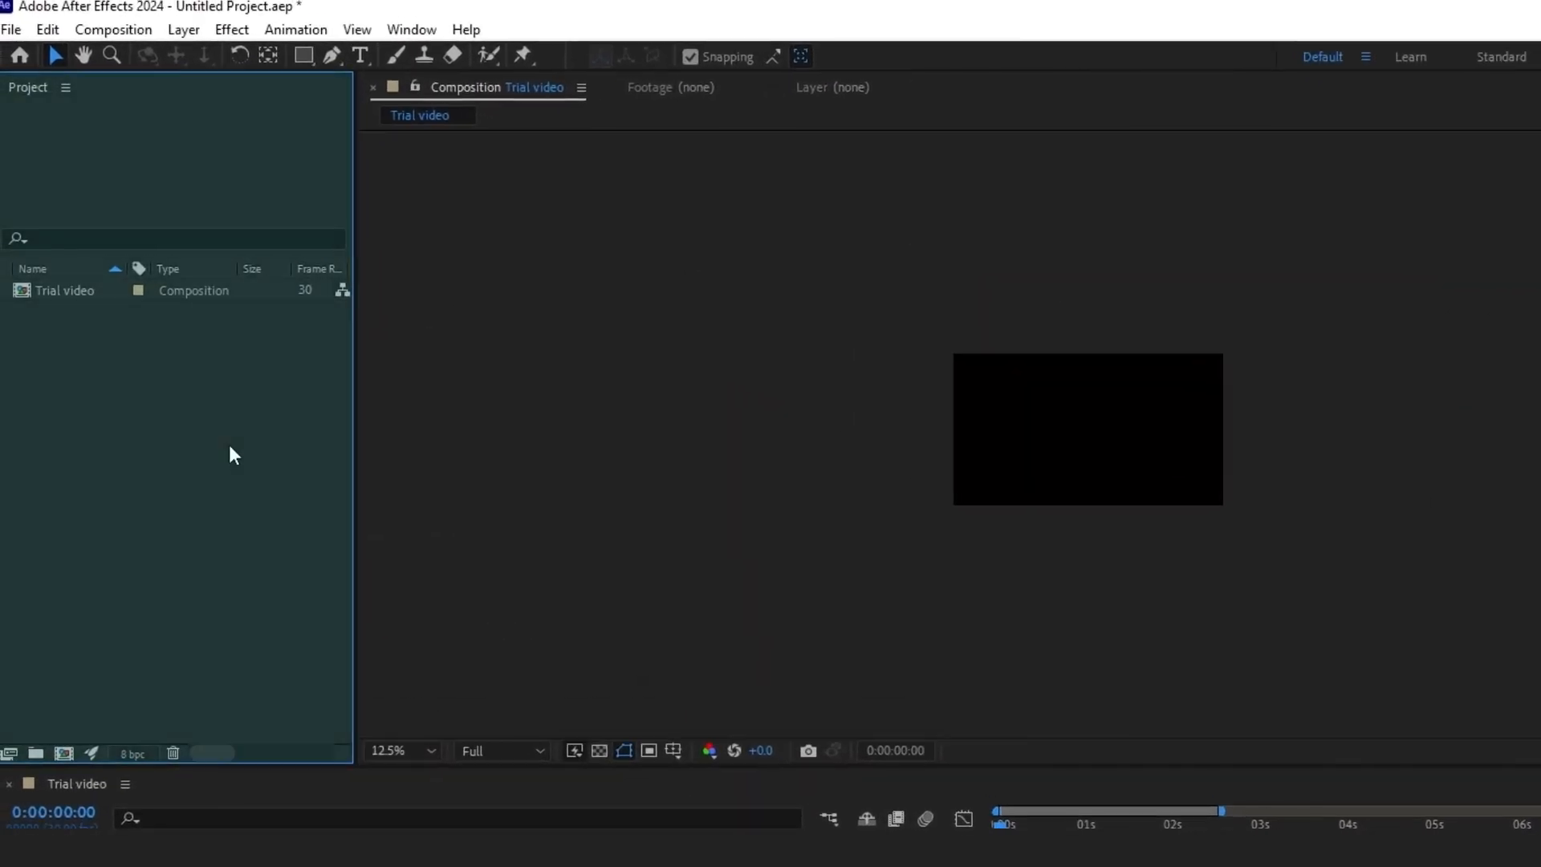
# Step: Import Forest.mp4 and the pexels camera photo JPG together into the project
pyautogui.rightClick(229, 447)
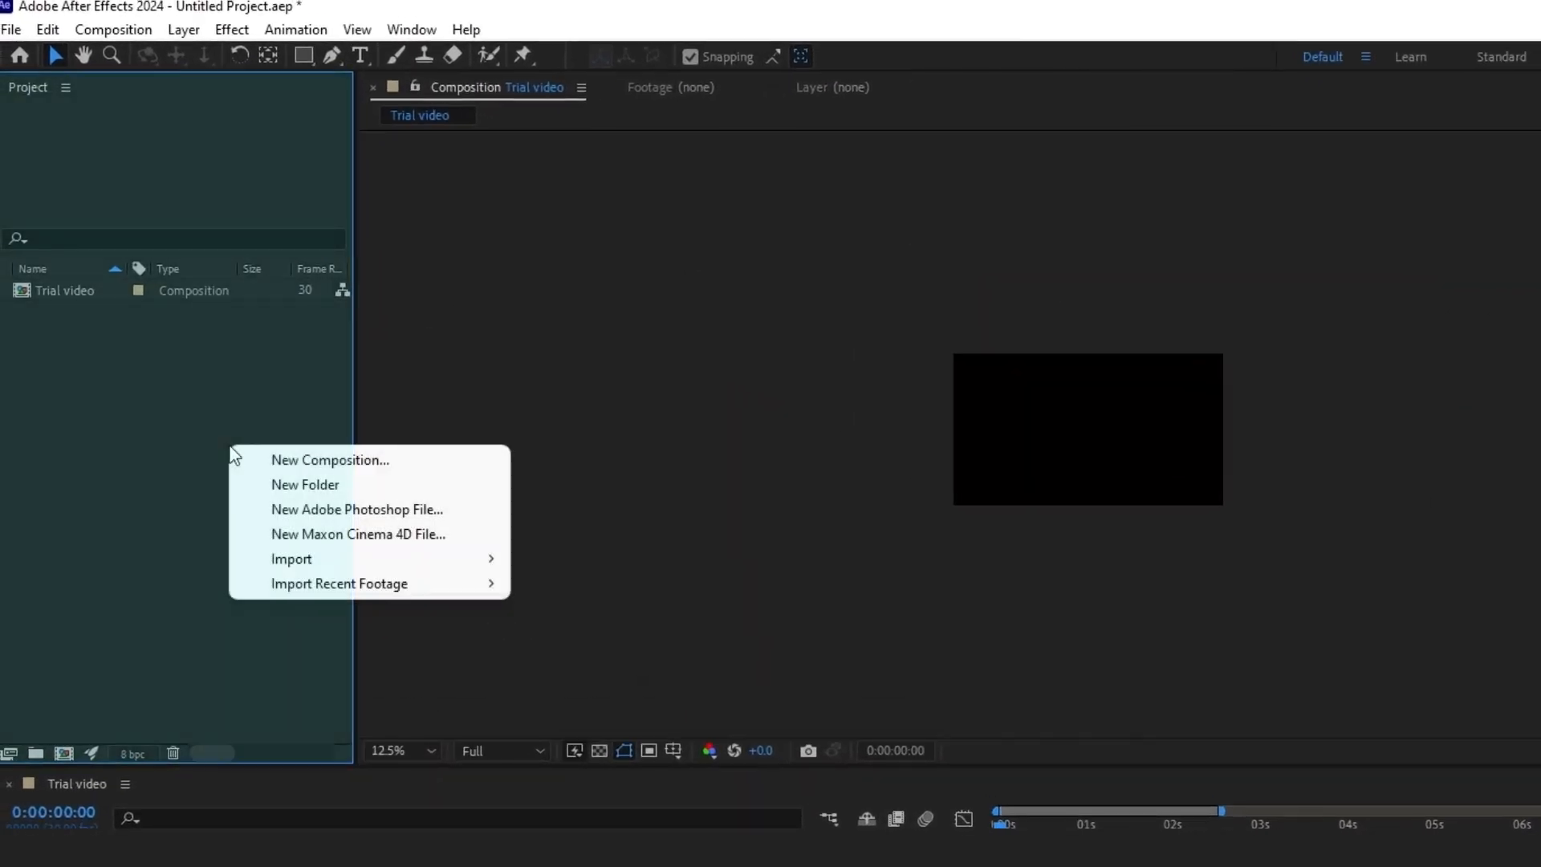
pyautogui.moveTo(256, 560)
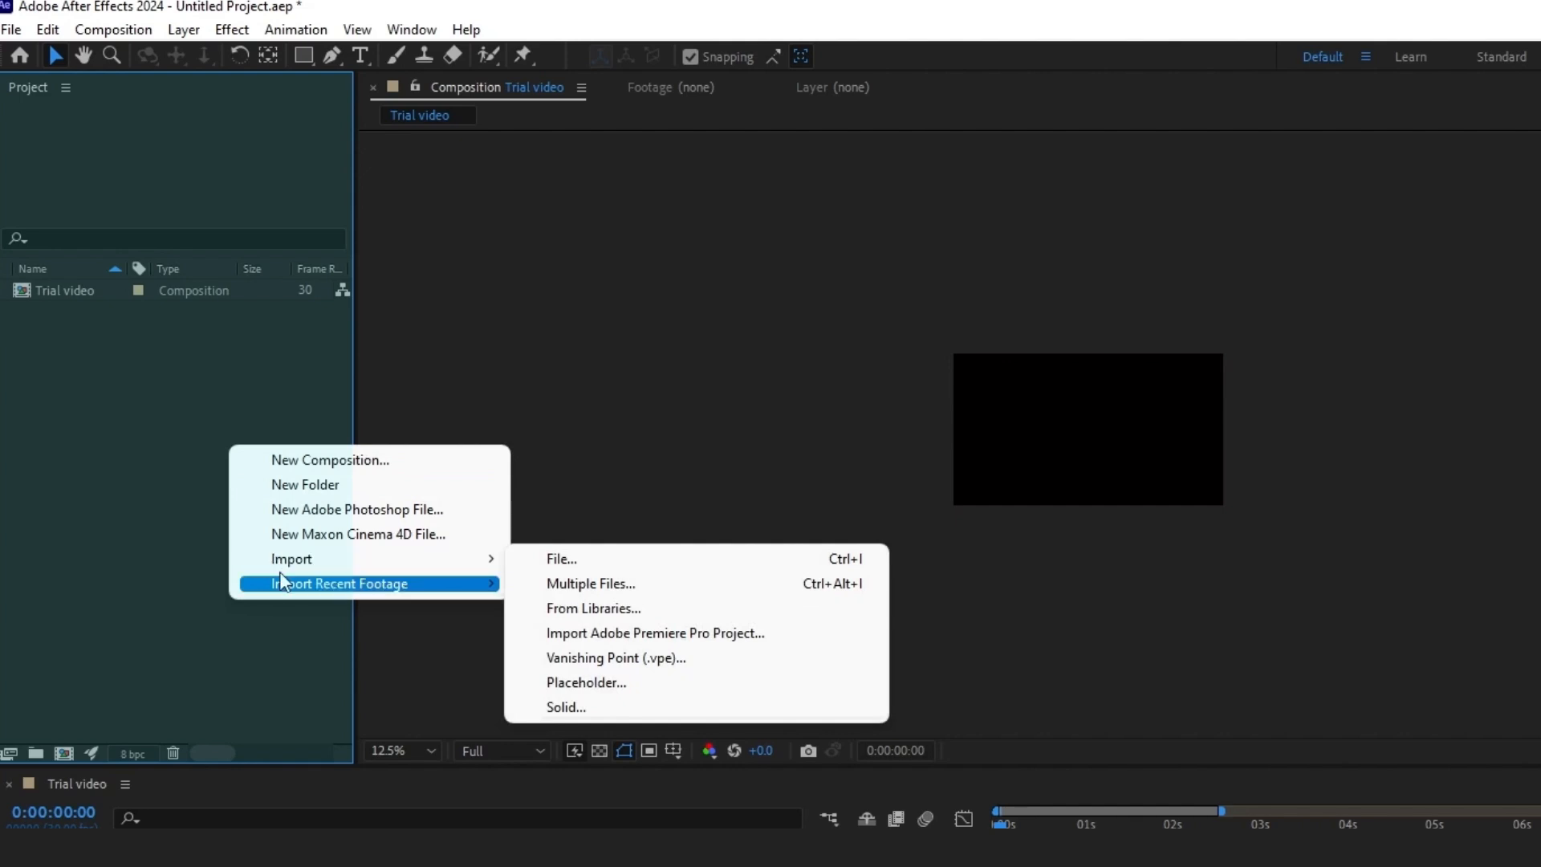
pyautogui.click(584, 560)
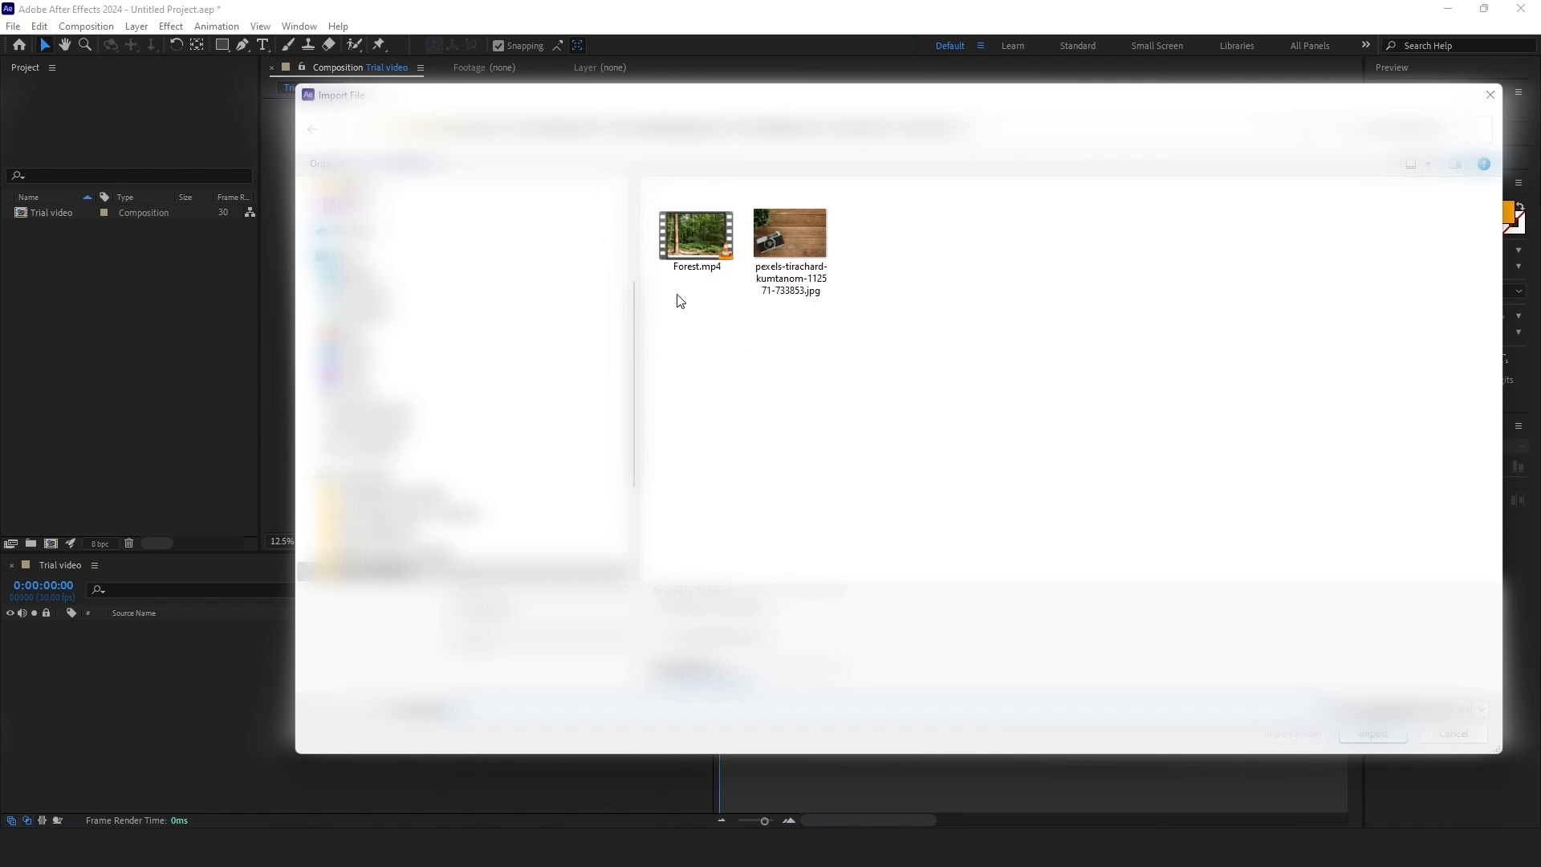
pyautogui.click(706, 239)
pyautogui.click(793, 242)
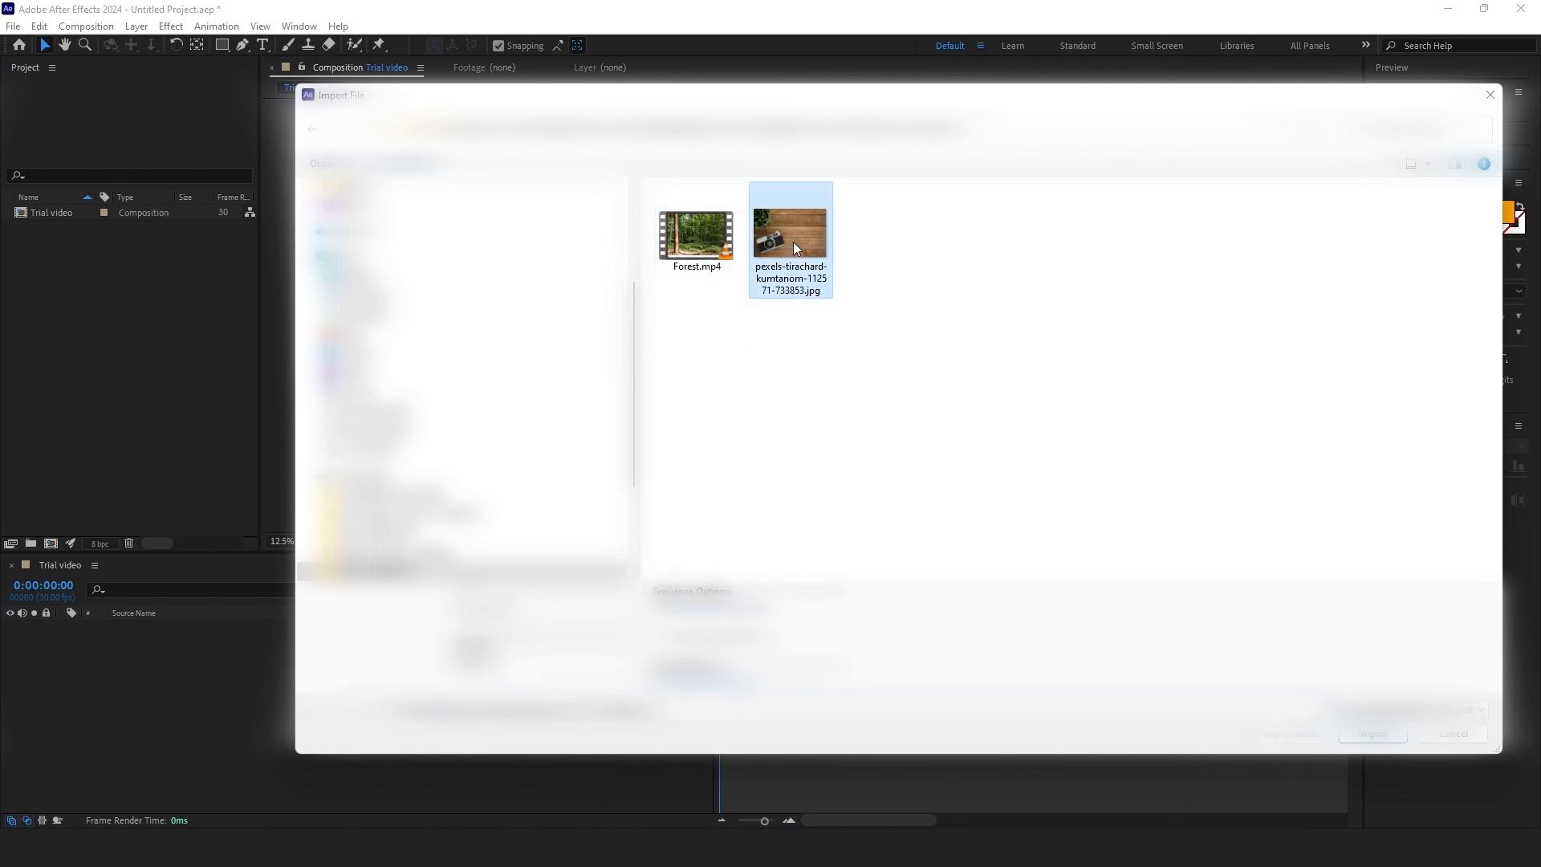
pyautogui.moveTo(833, 354); pyautogui.dragTo(652, 217)
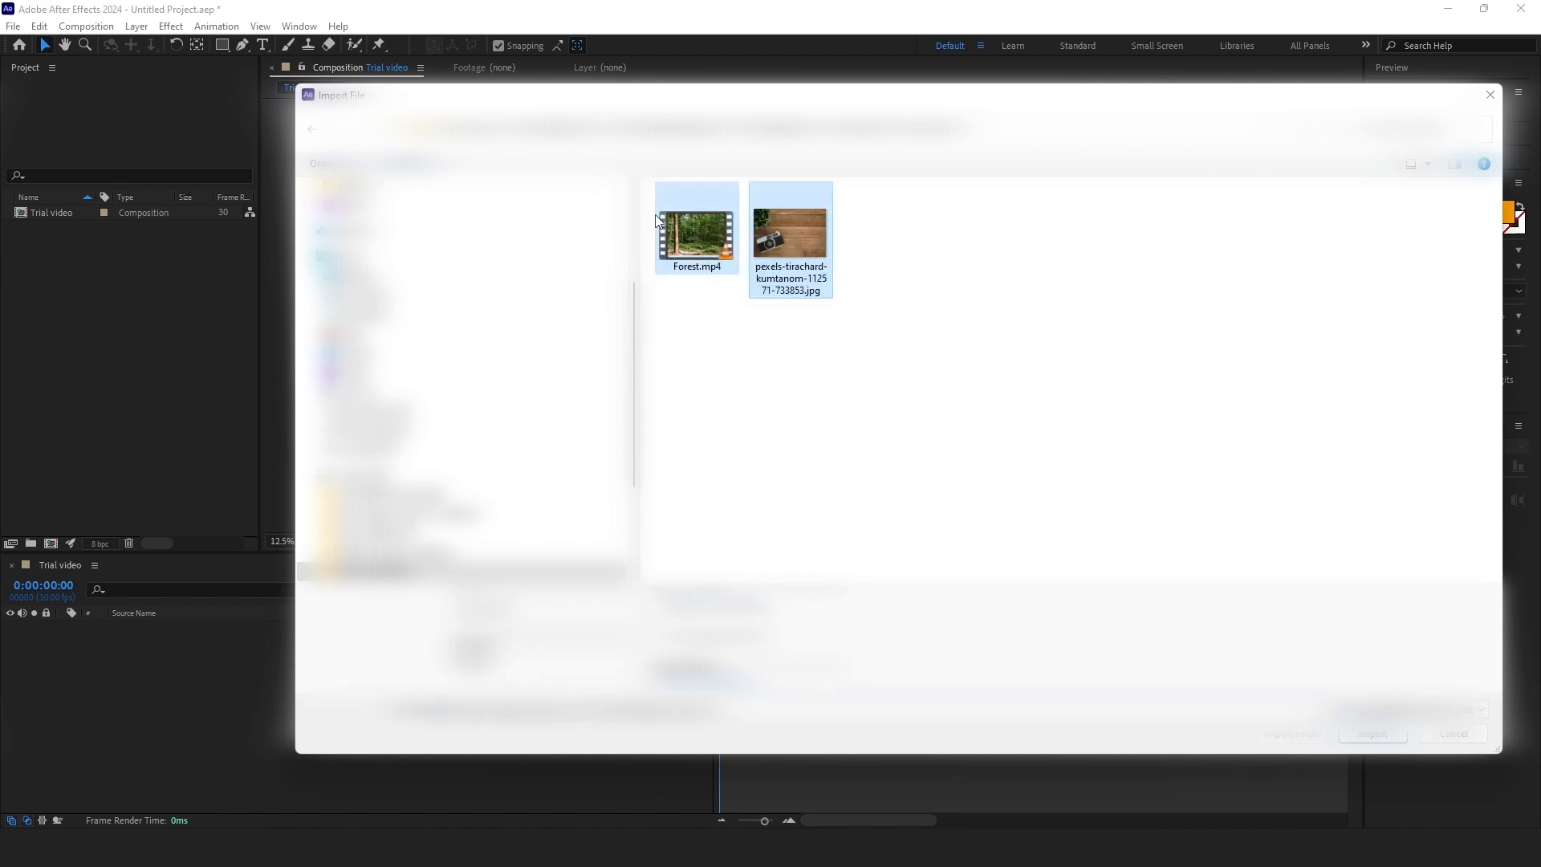
pyautogui.click(1357, 737)
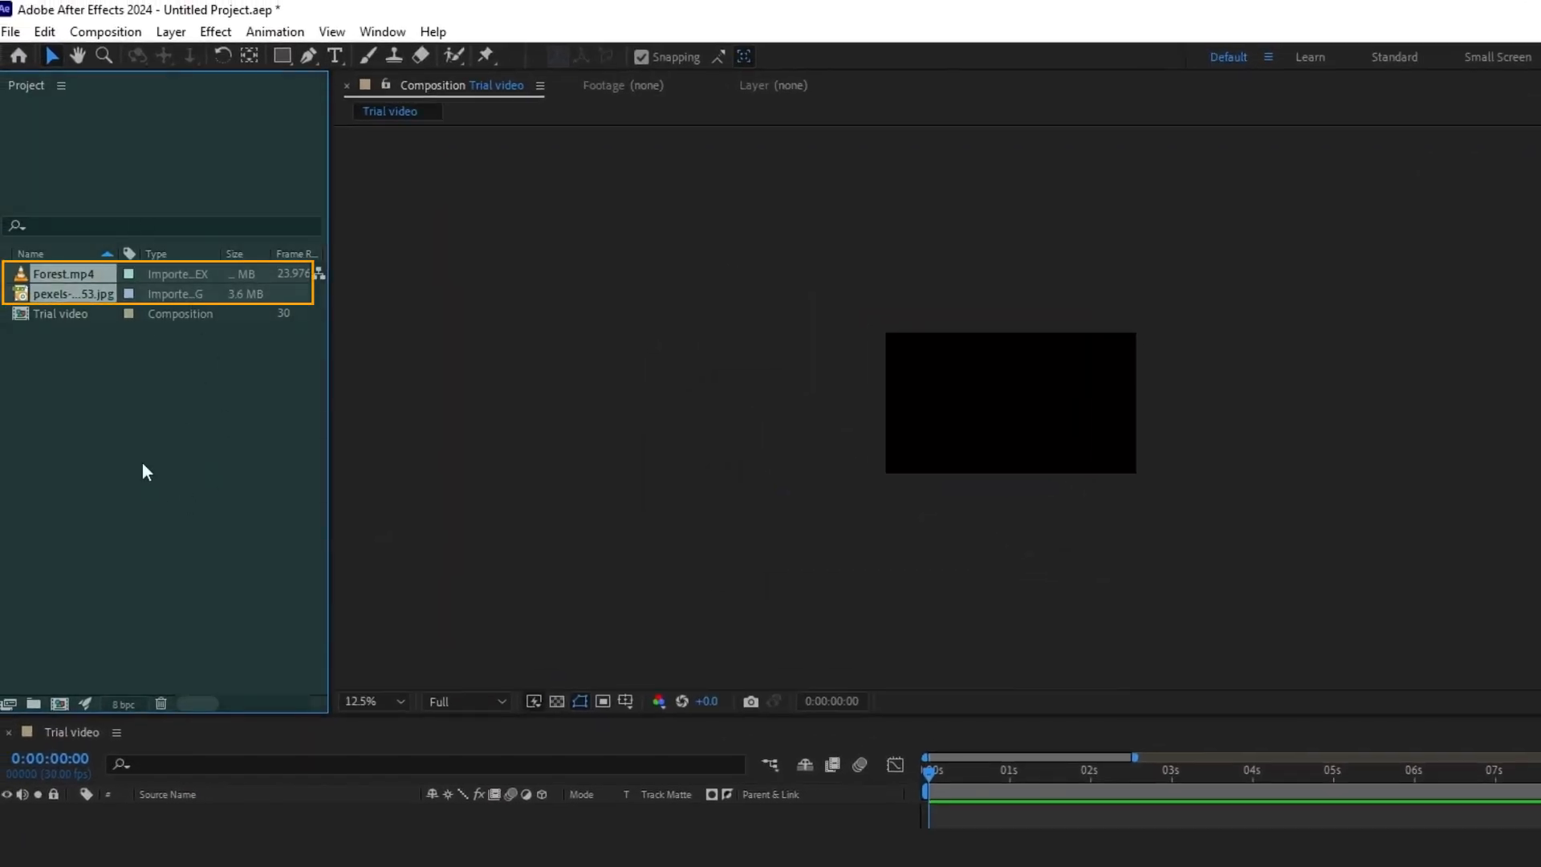
pyautogui.click(143, 464)
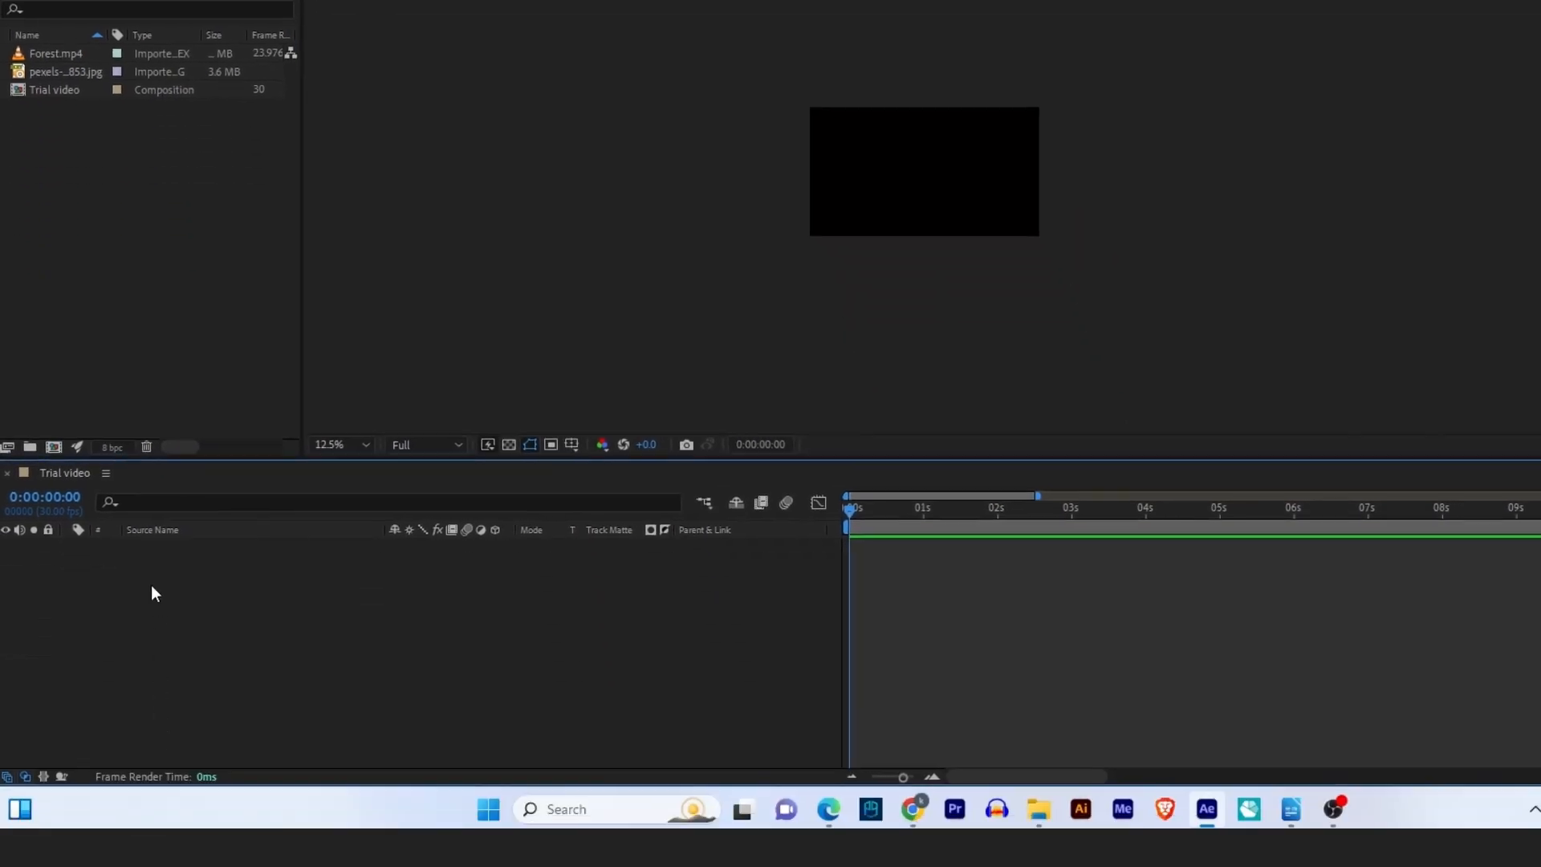
# Step: Add the Forest.mp4 footage as a layer in the Trial video composition's timeline
pyautogui.click(667, 148)
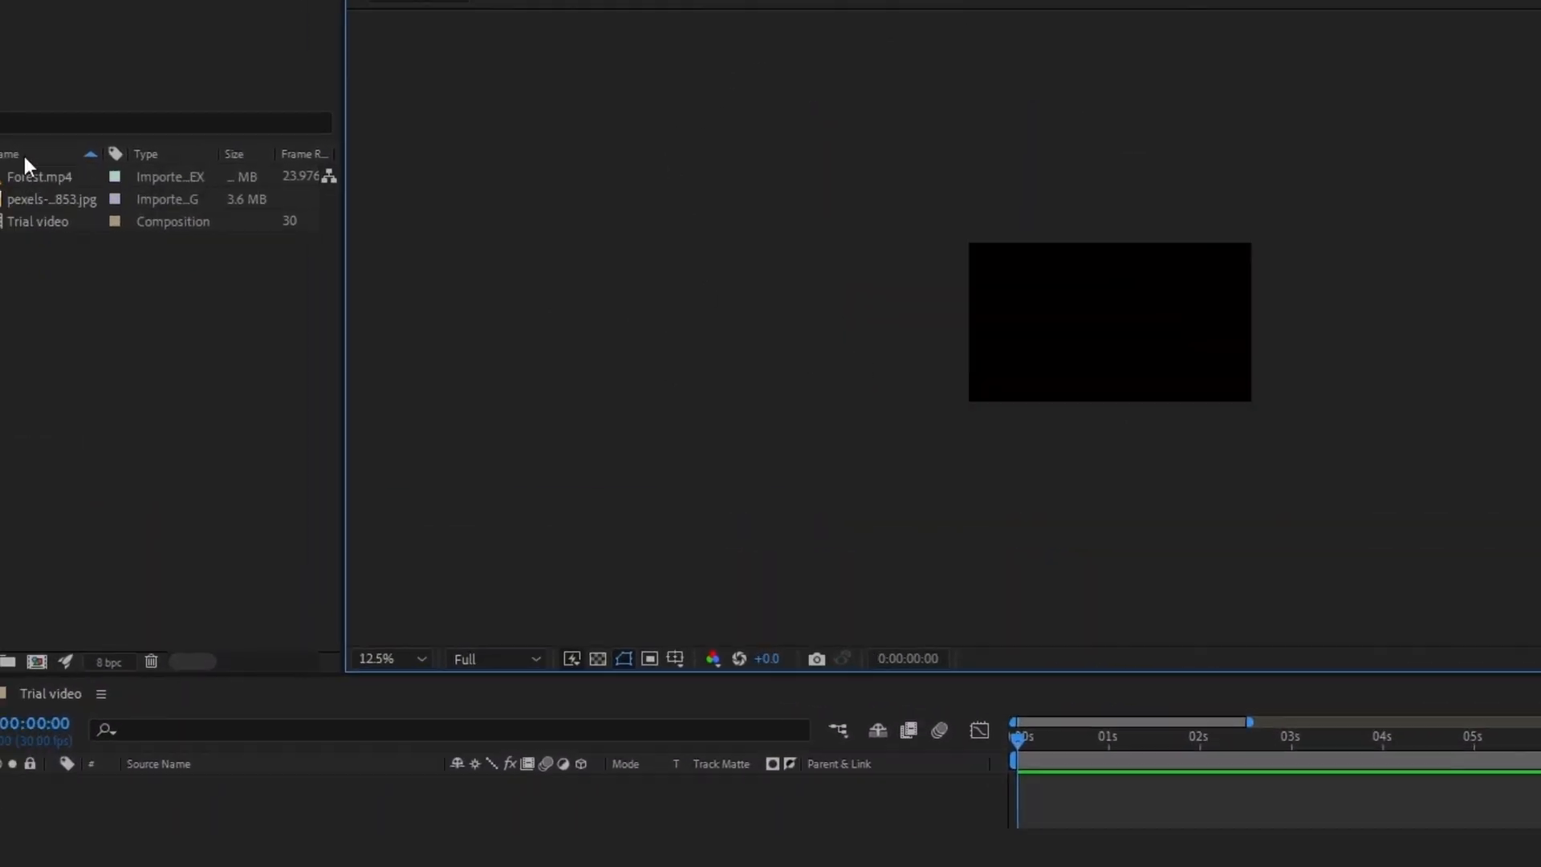
pyautogui.moveTo(57, 53); pyautogui.dragTo(56, 292)
pyautogui.moveTo(83, 233); pyautogui.dragTo(164, 691)
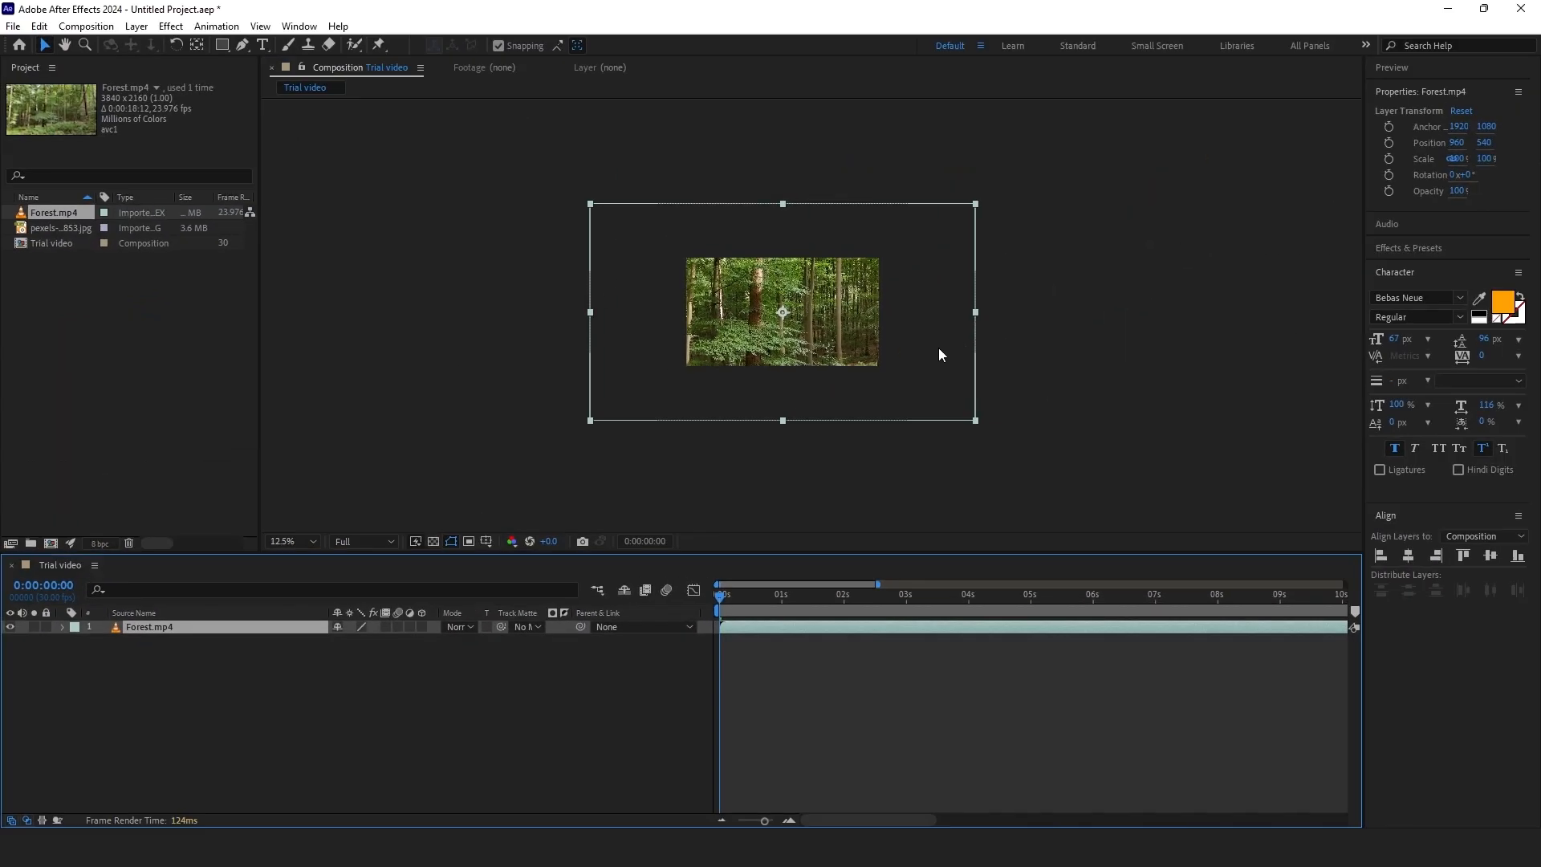
pyautogui.press('space')
pyautogui.moveTo(920, 337)
pyautogui.mouseDown()
pyautogui.moveTo(872, 332)
pyautogui.moveTo(899, 331)
pyautogui.mouseUp()
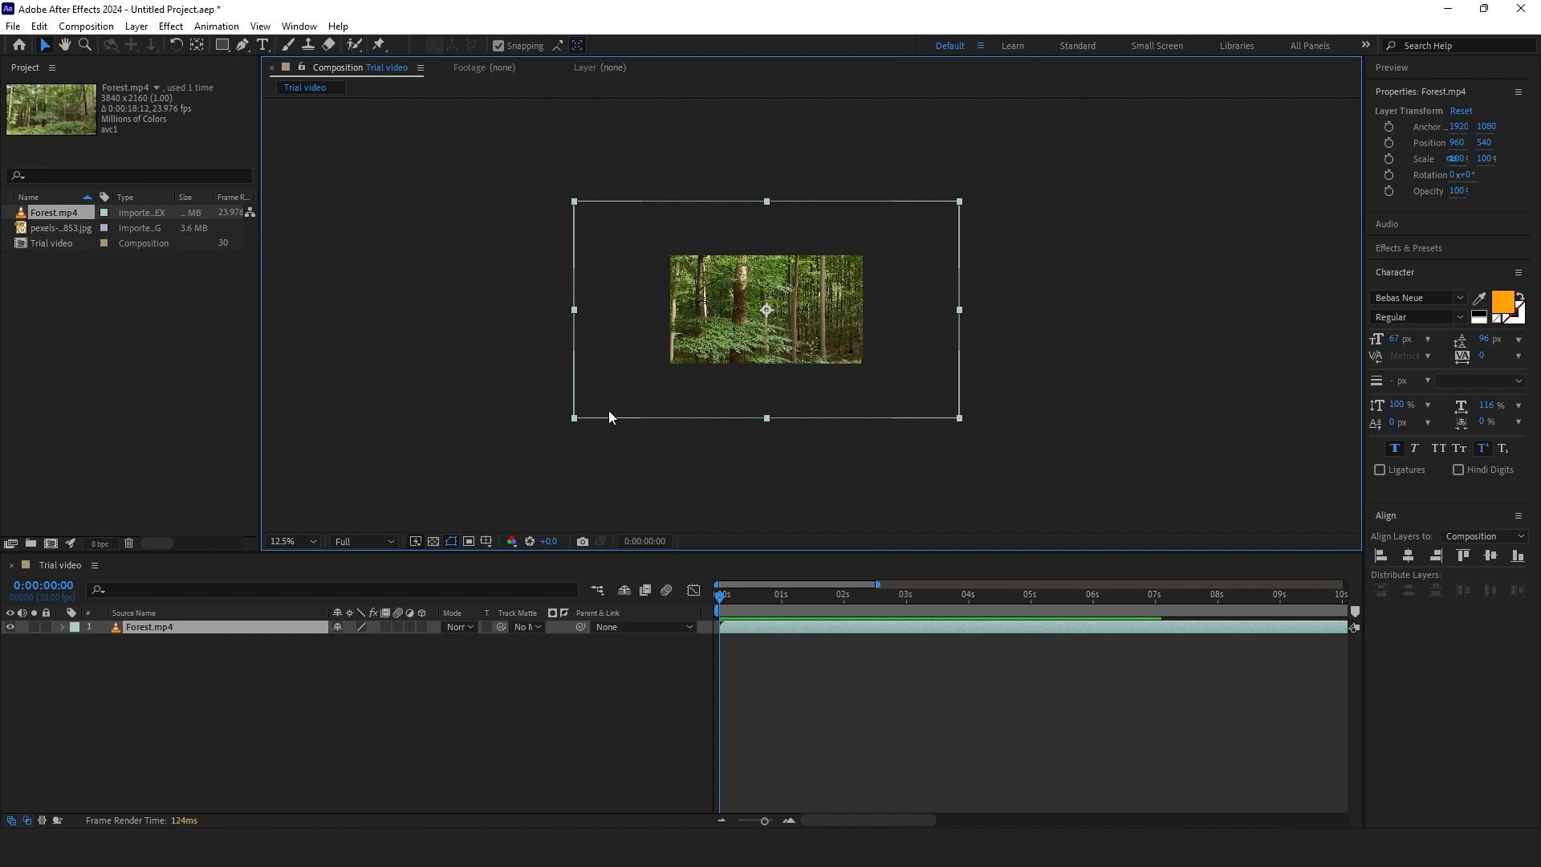
pyautogui.scroll(2, 763, 339)
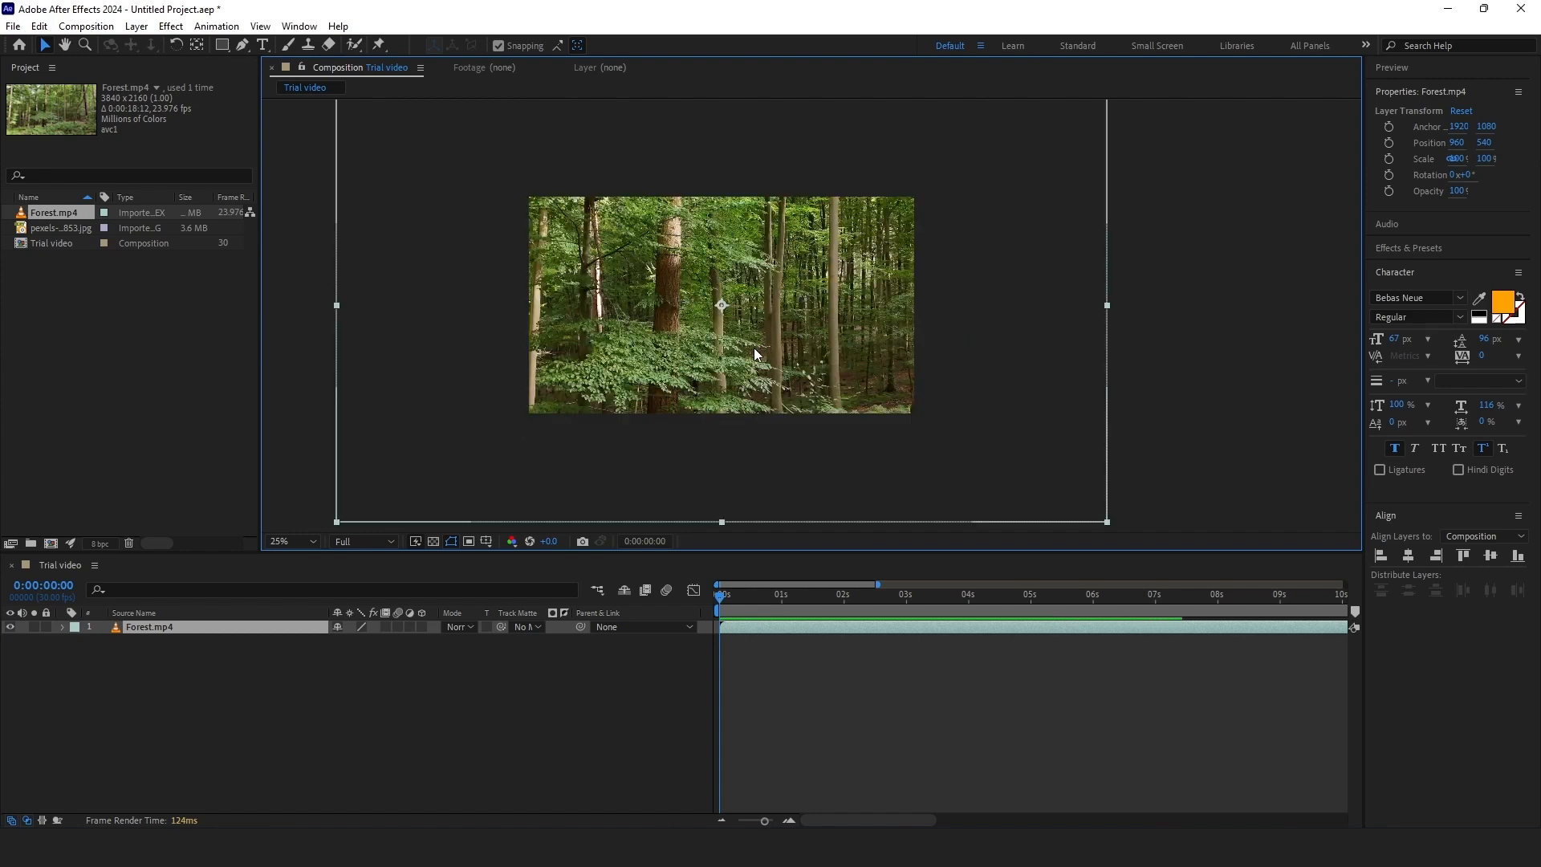
# Step: Scale the Forest.mp4 layer down to 51% so the footage fits the composition frame
pyautogui.scroll(-2, 754, 348)
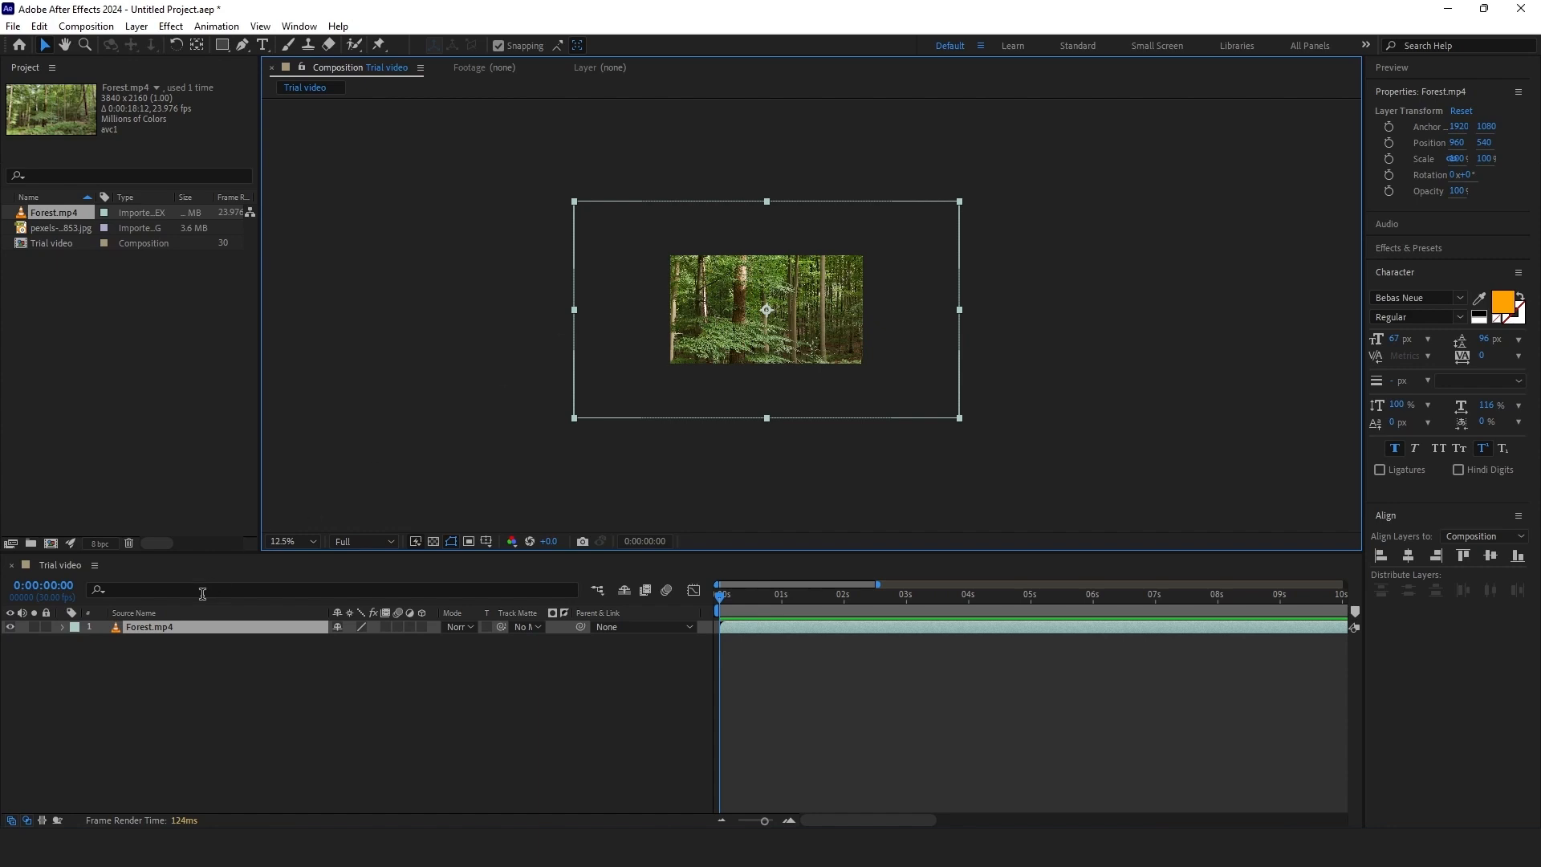
pyautogui.click(177, 626)
pyautogui.press('s')
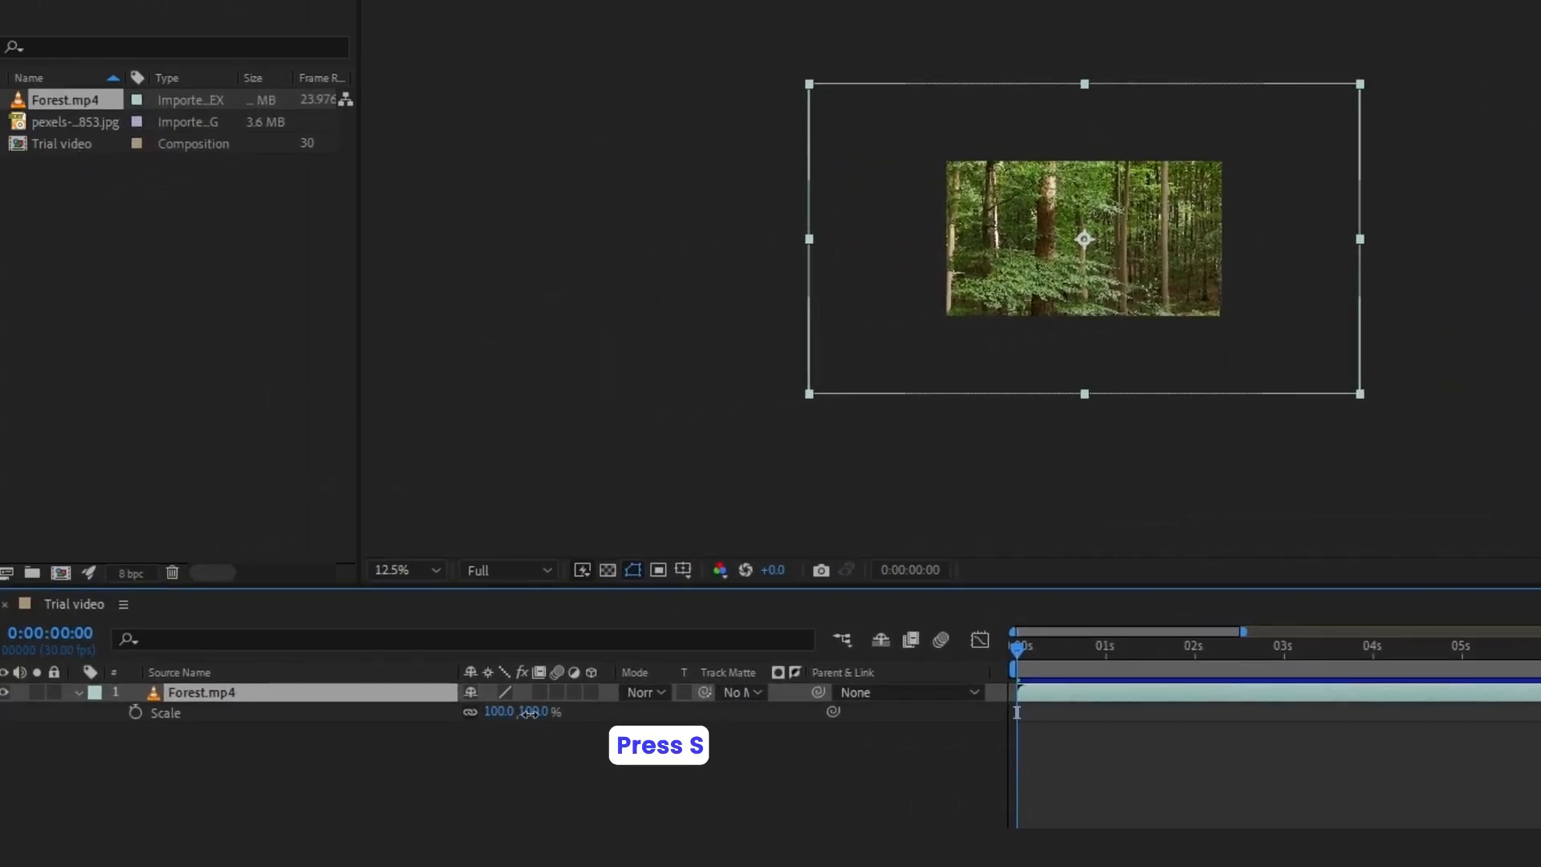
pyautogui.moveTo(523, 712); pyautogui.dragTo(484, 725)
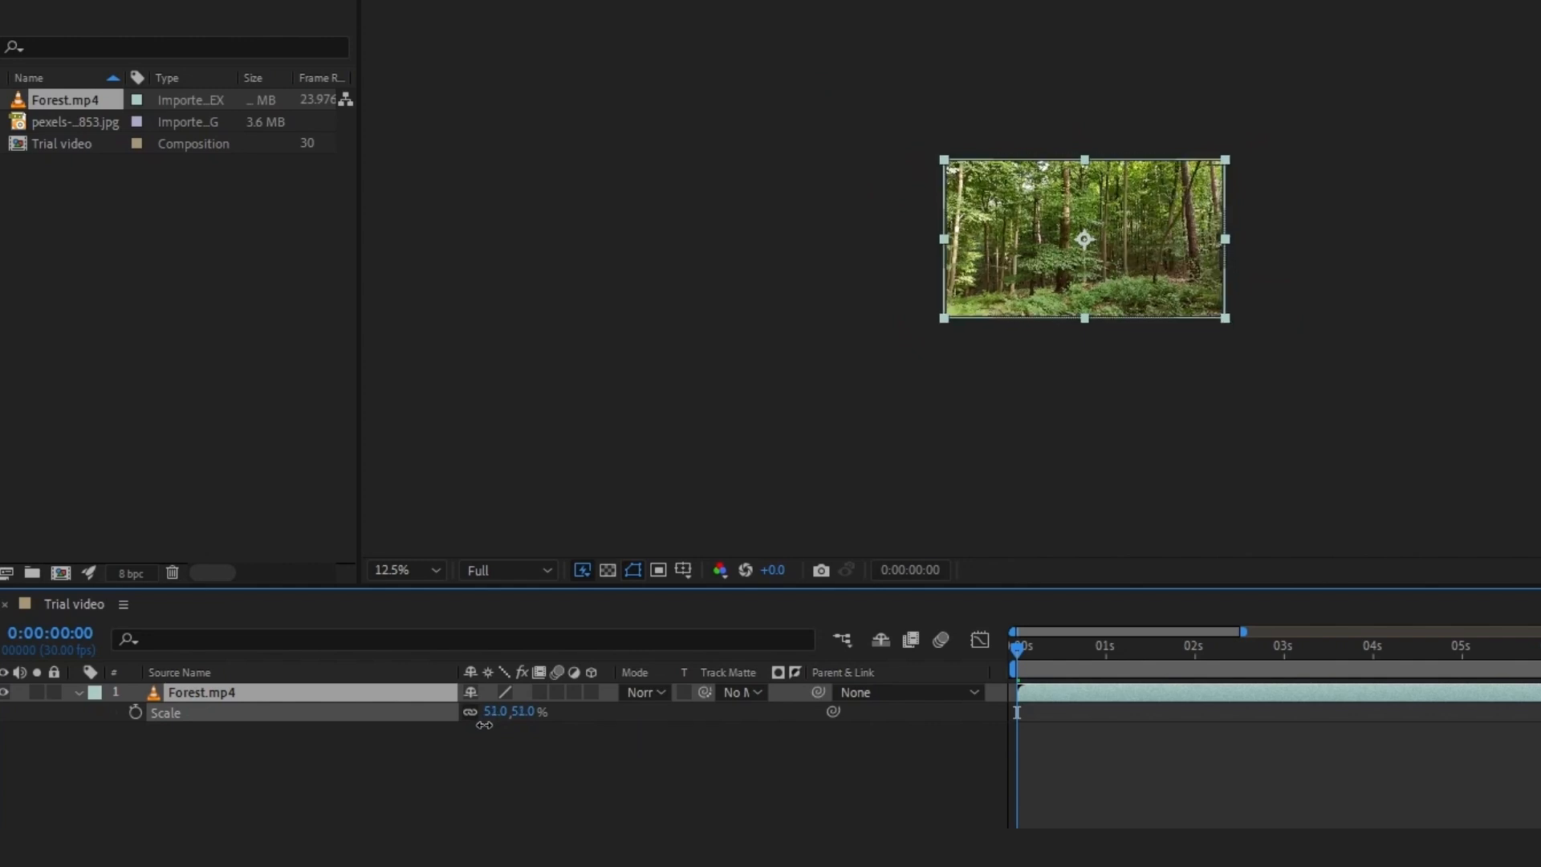
pyautogui.click(437, 807)
pyautogui.scroll(1, 982, 375)
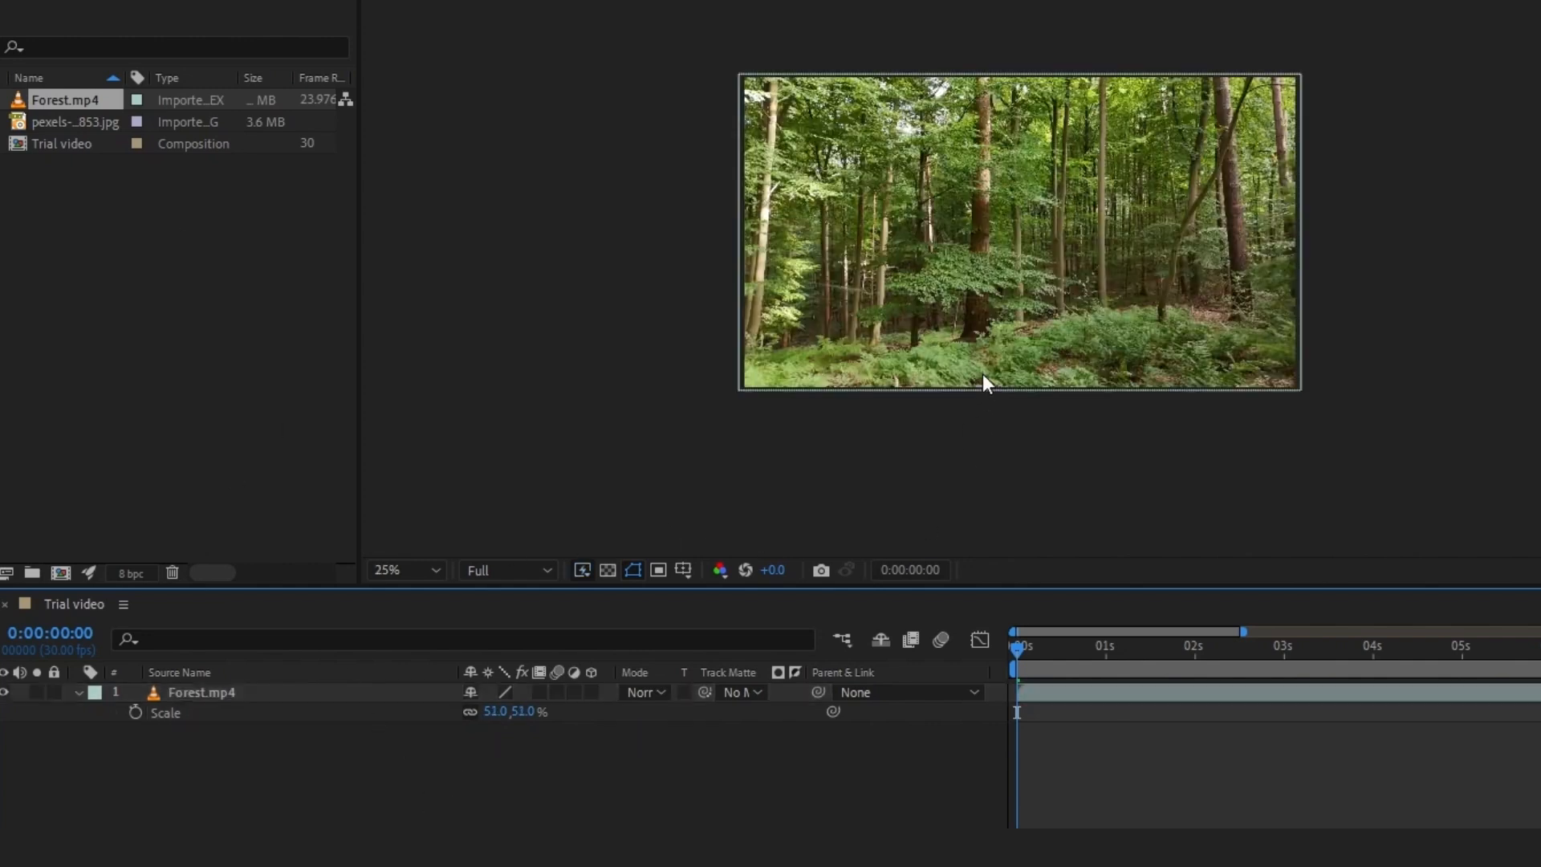
pyautogui.click(1413, 250)
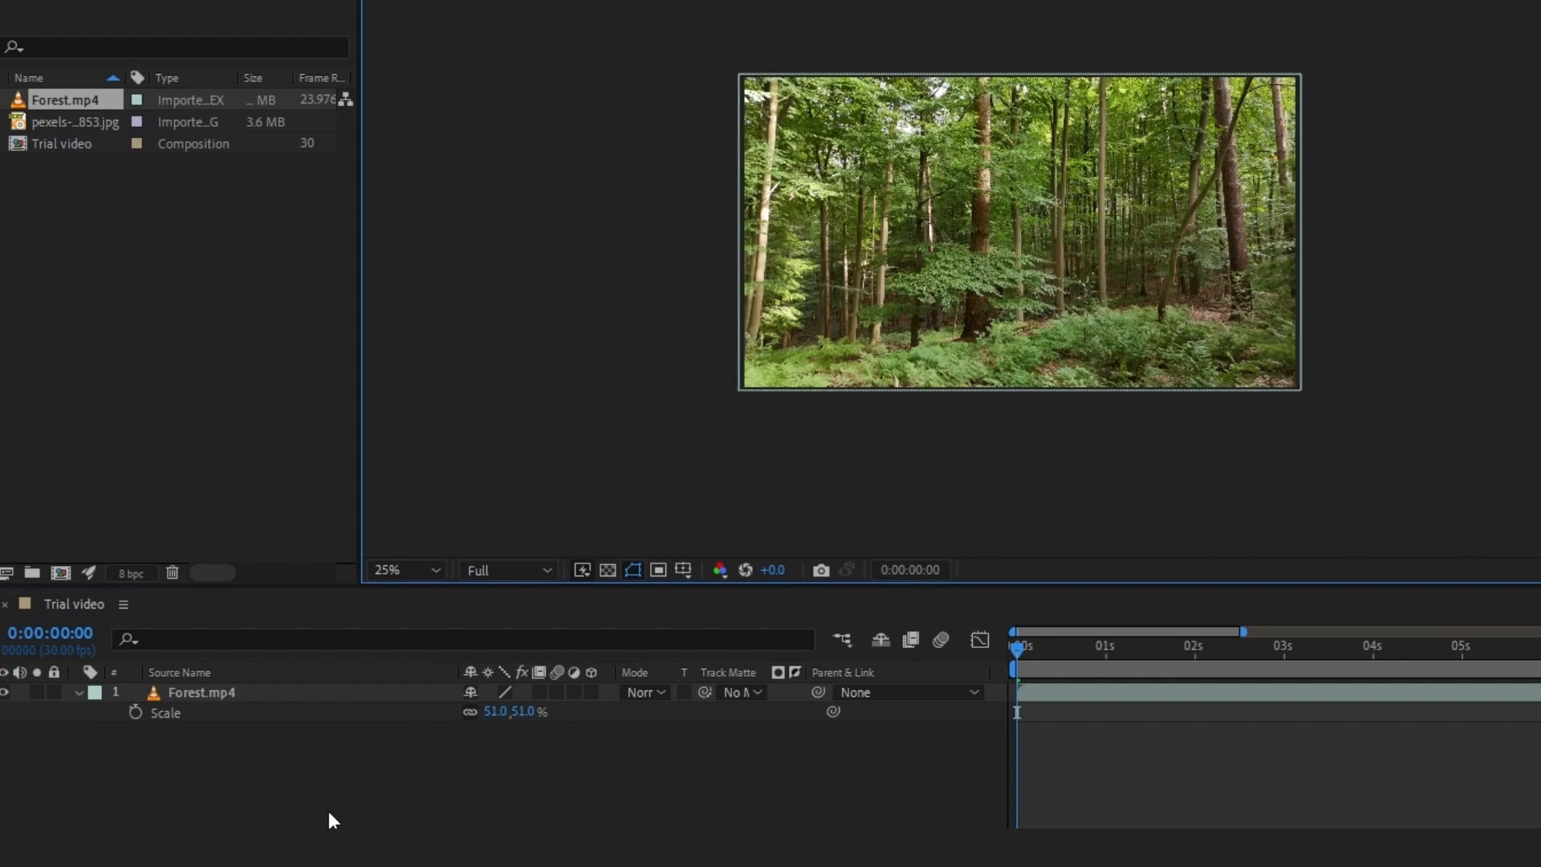
# Step: Add the pexels camera photo JPG to the Trial video timeline as a layer above Forest.mp4
pyautogui.moveTo(53, 122); pyautogui.dragTo(176, 687)
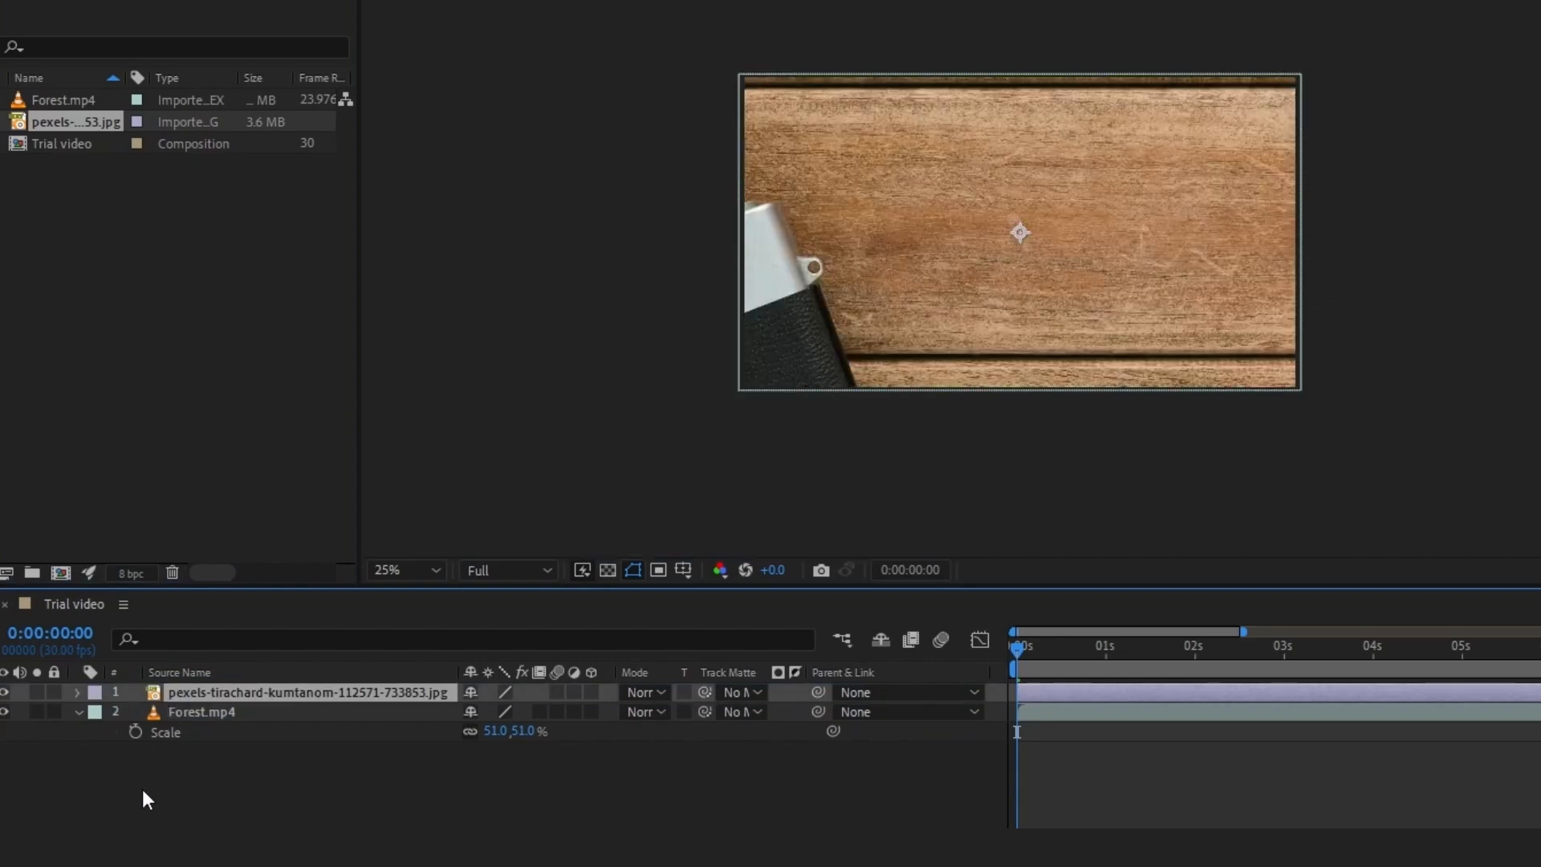
pyautogui.click(193, 809)
pyautogui.scroll(-2, 1045, 199)
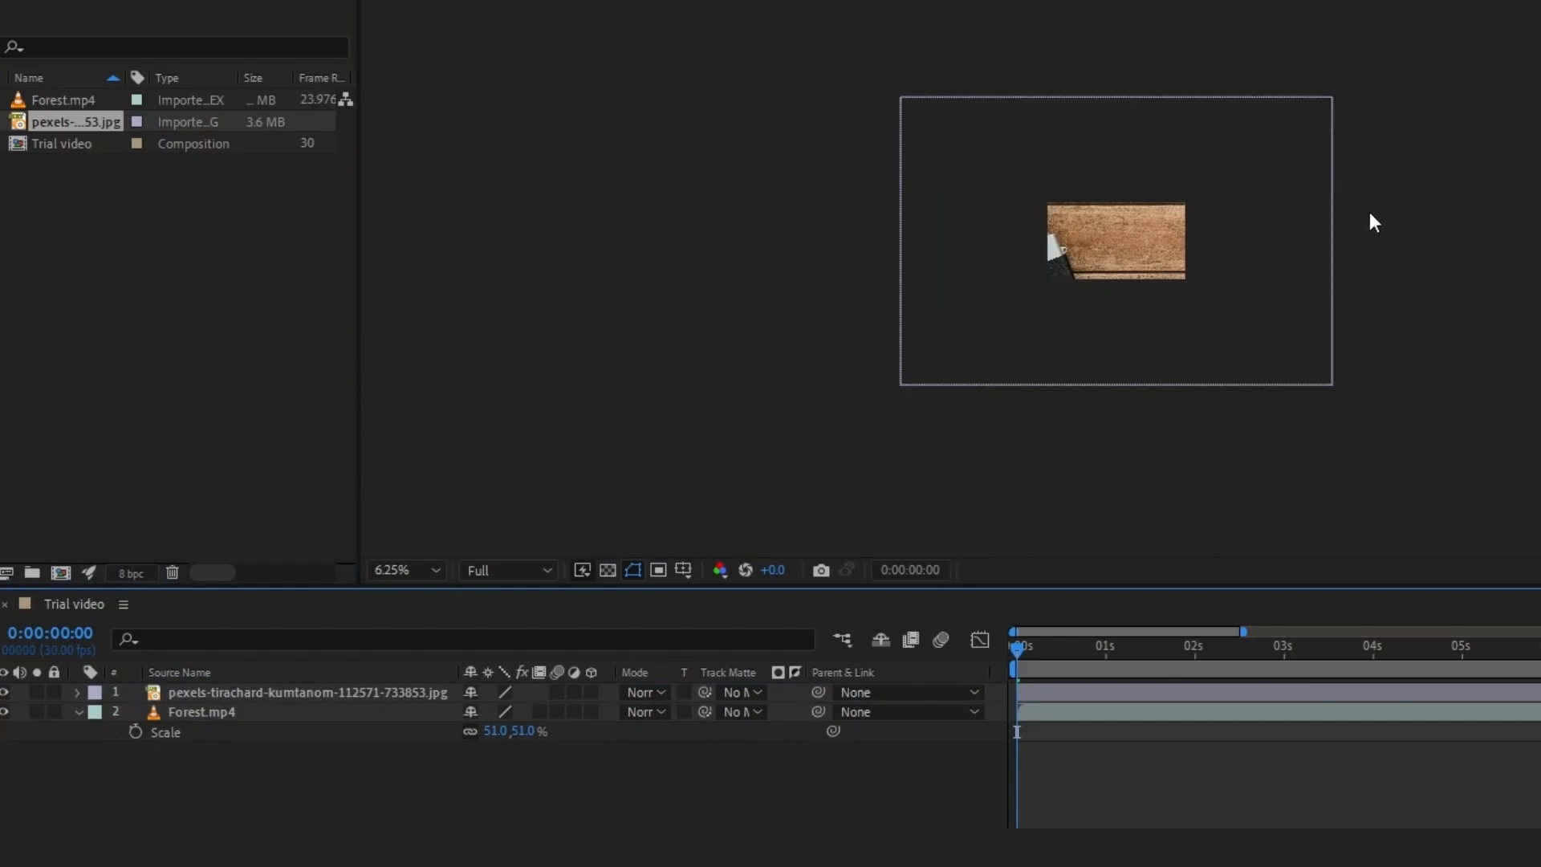
# Step: Scale the camera photo layer down to 13%
pyautogui.click(320, 695)
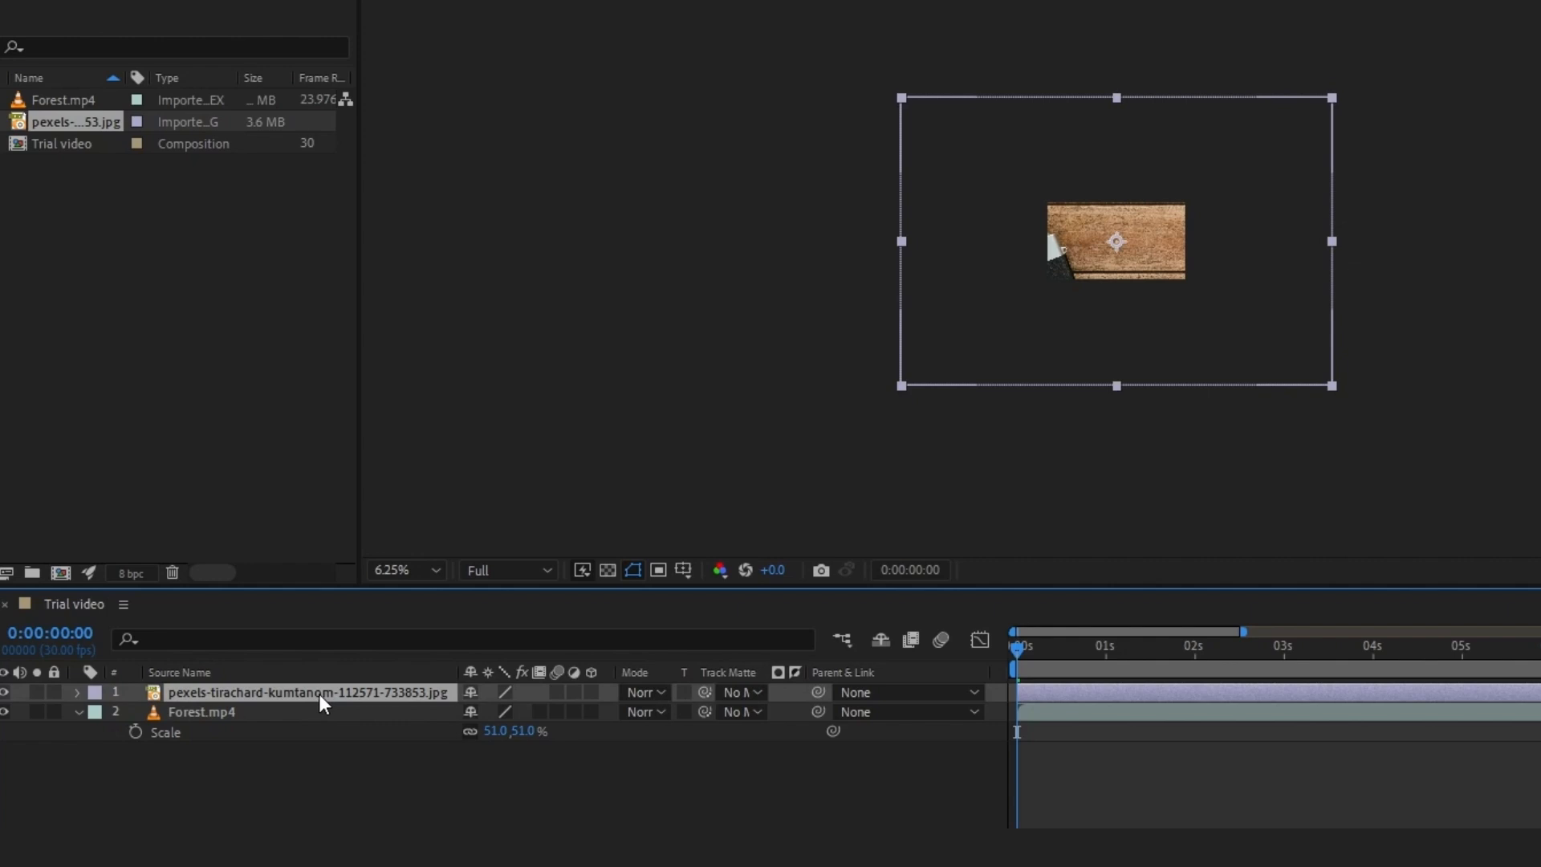
pyautogui.press('s')
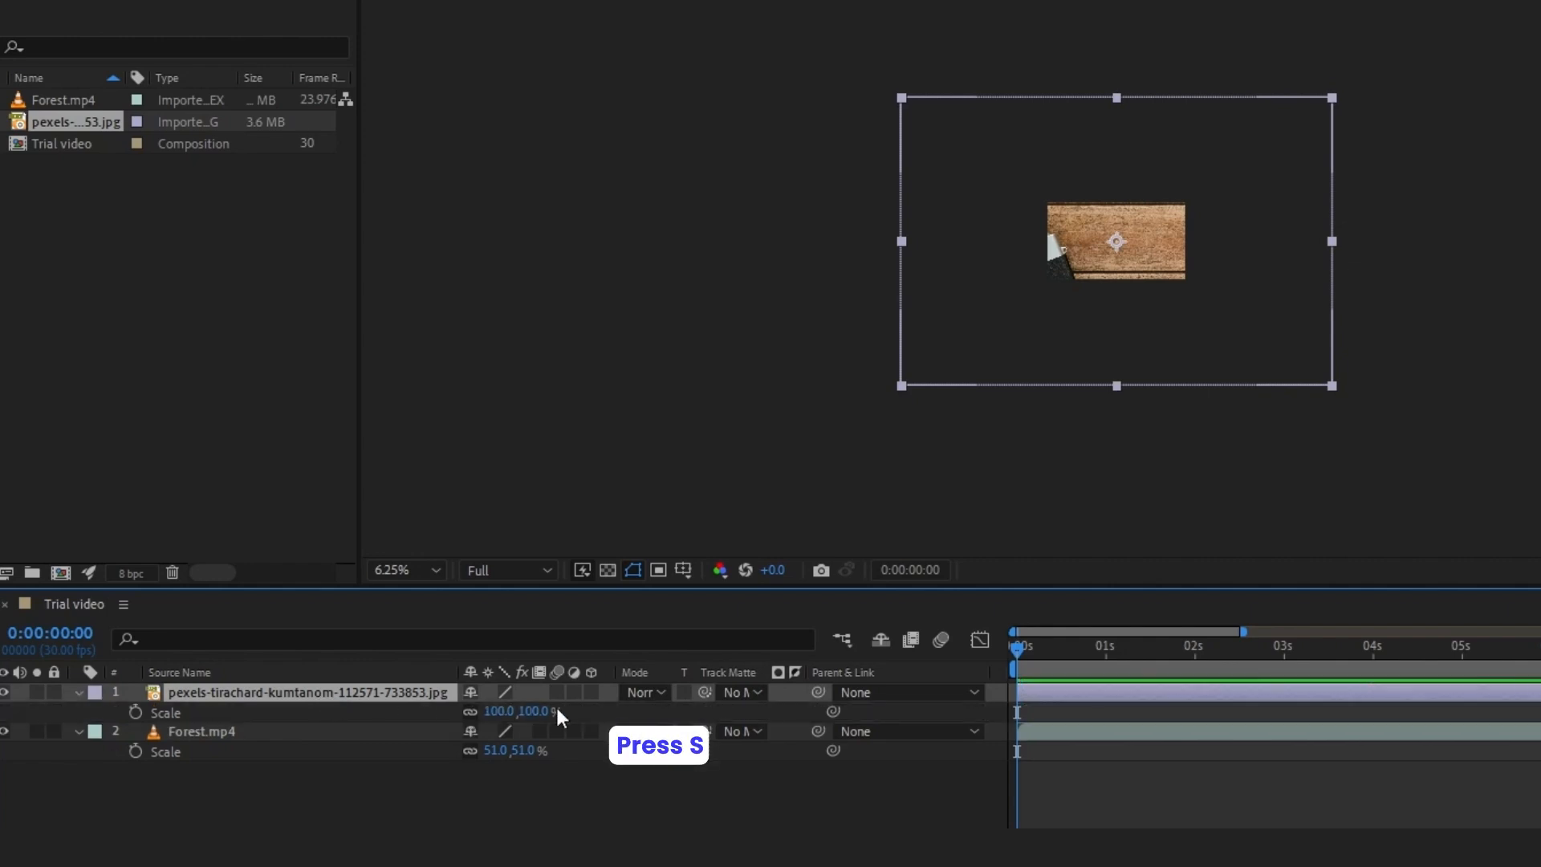
pyautogui.moveTo(545, 711); pyautogui.dragTo(470, 735)
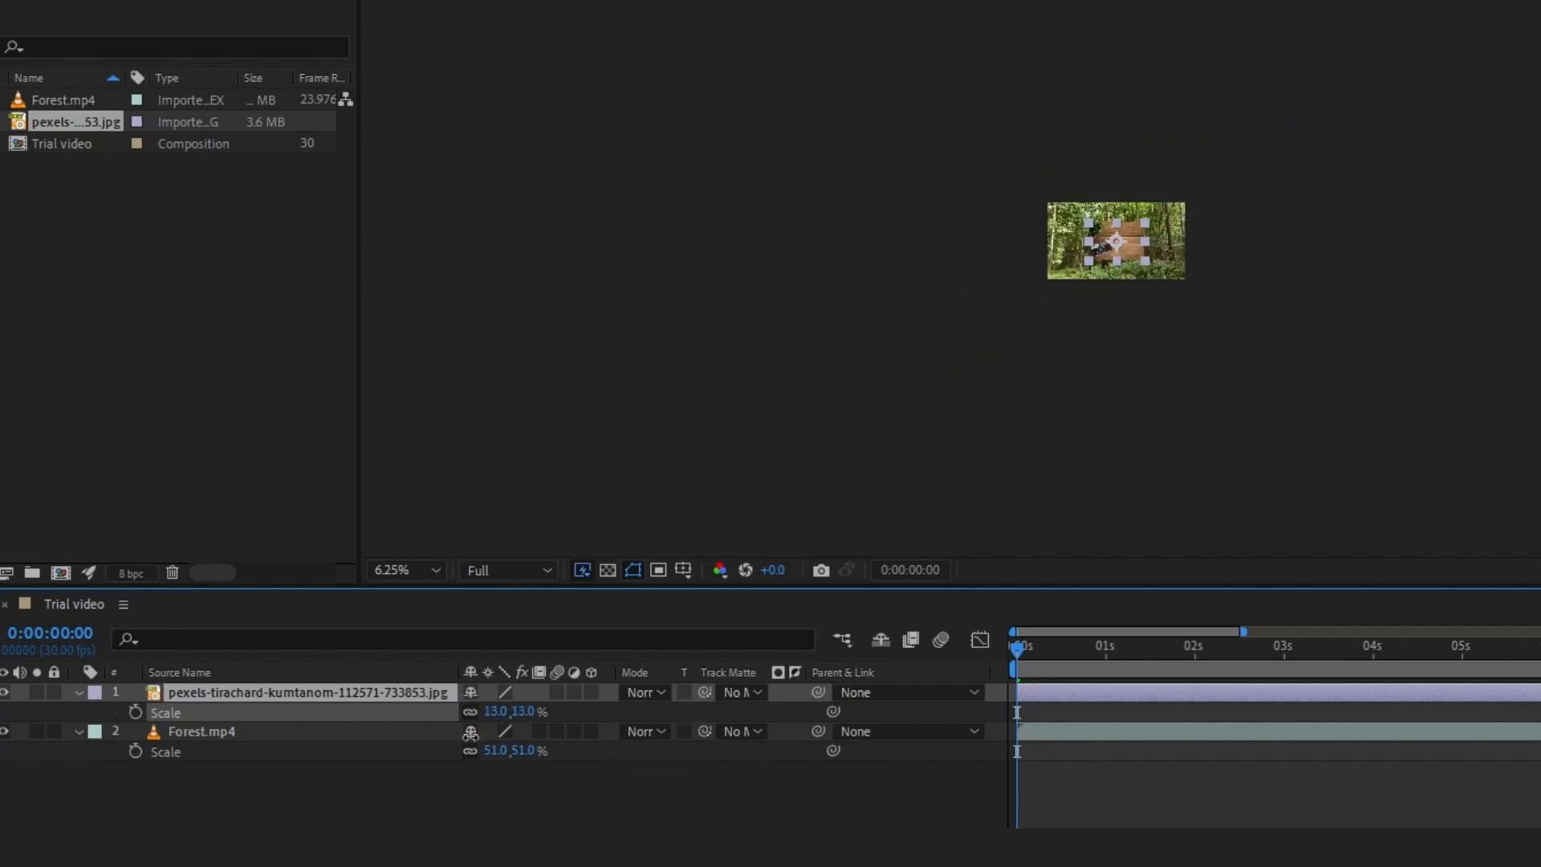
pyautogui.click(1174, 434)
# Step: Move the camera photo to the lower-left part of the composition frame, against its left edge
pyautogui.scroll(2, 1172, 221)
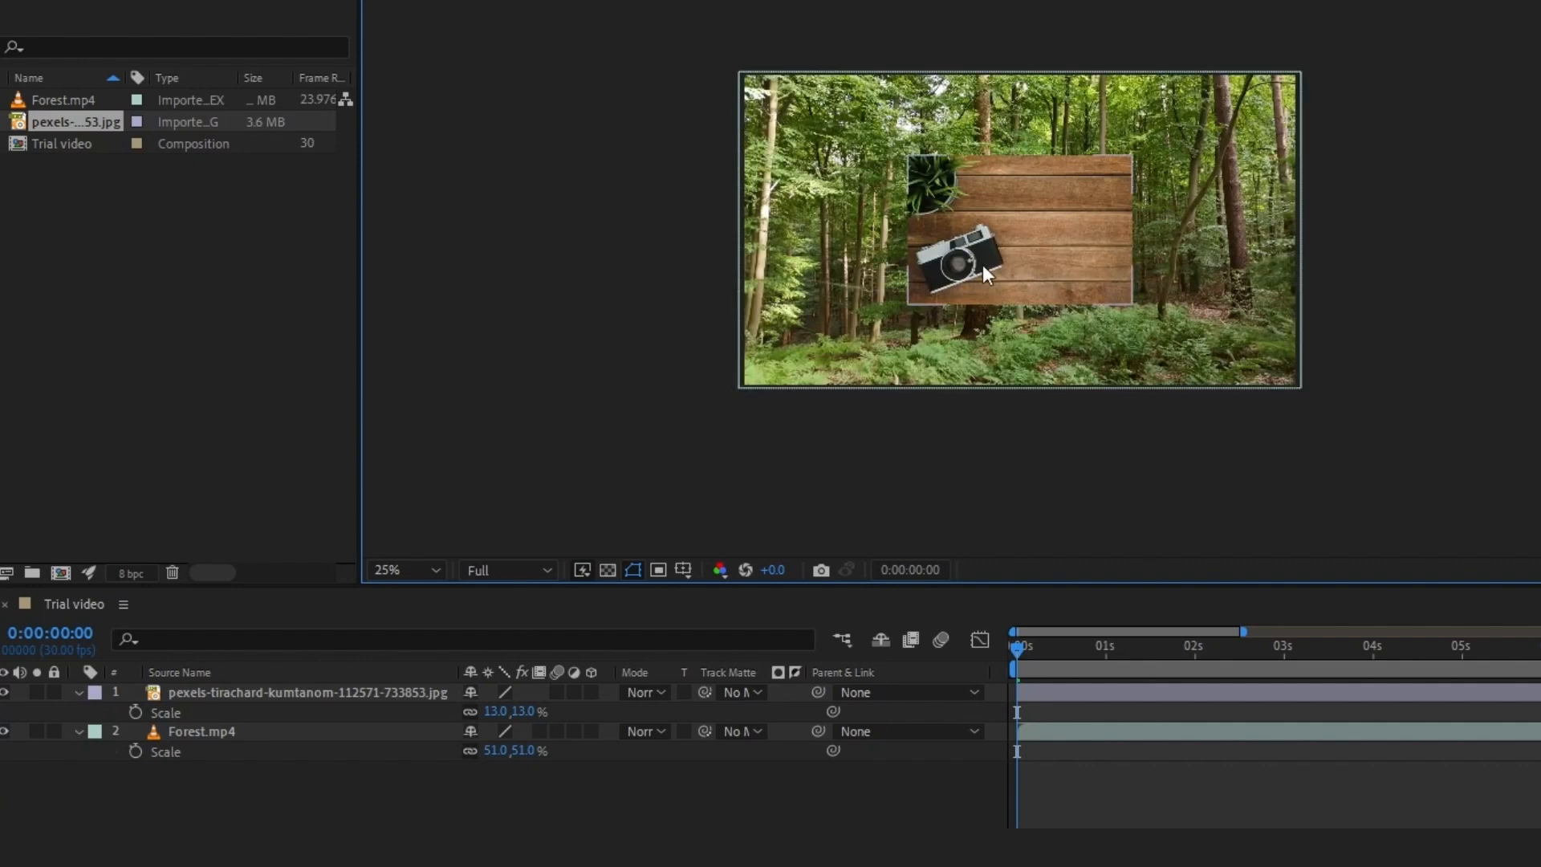
pyautogui.moveTo(986, 273); pyautogui.dragTo(839, 325)
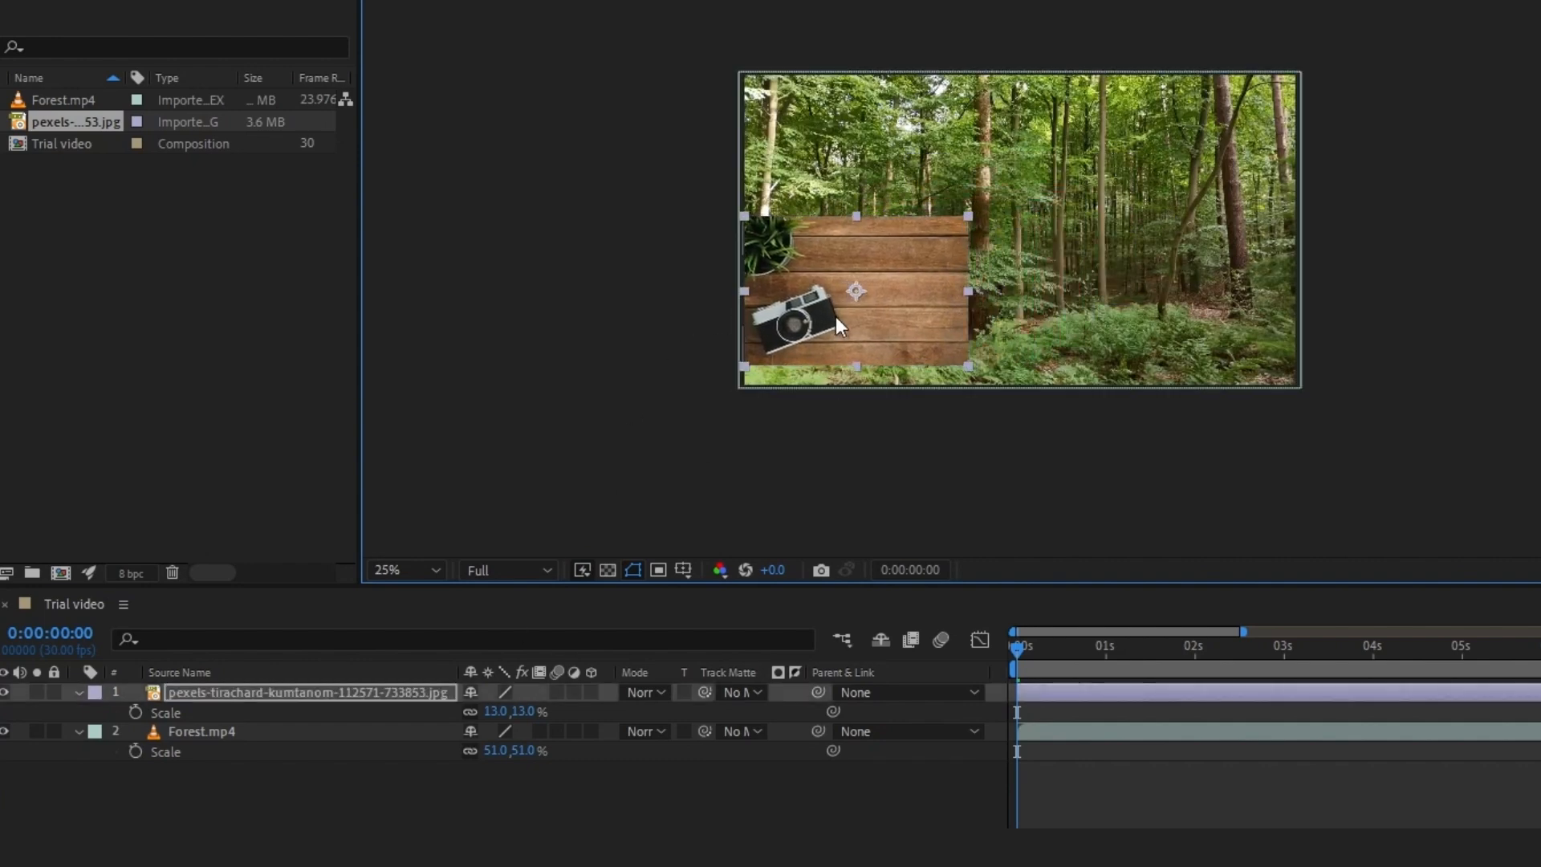
pyautogui.click(1034, 246)
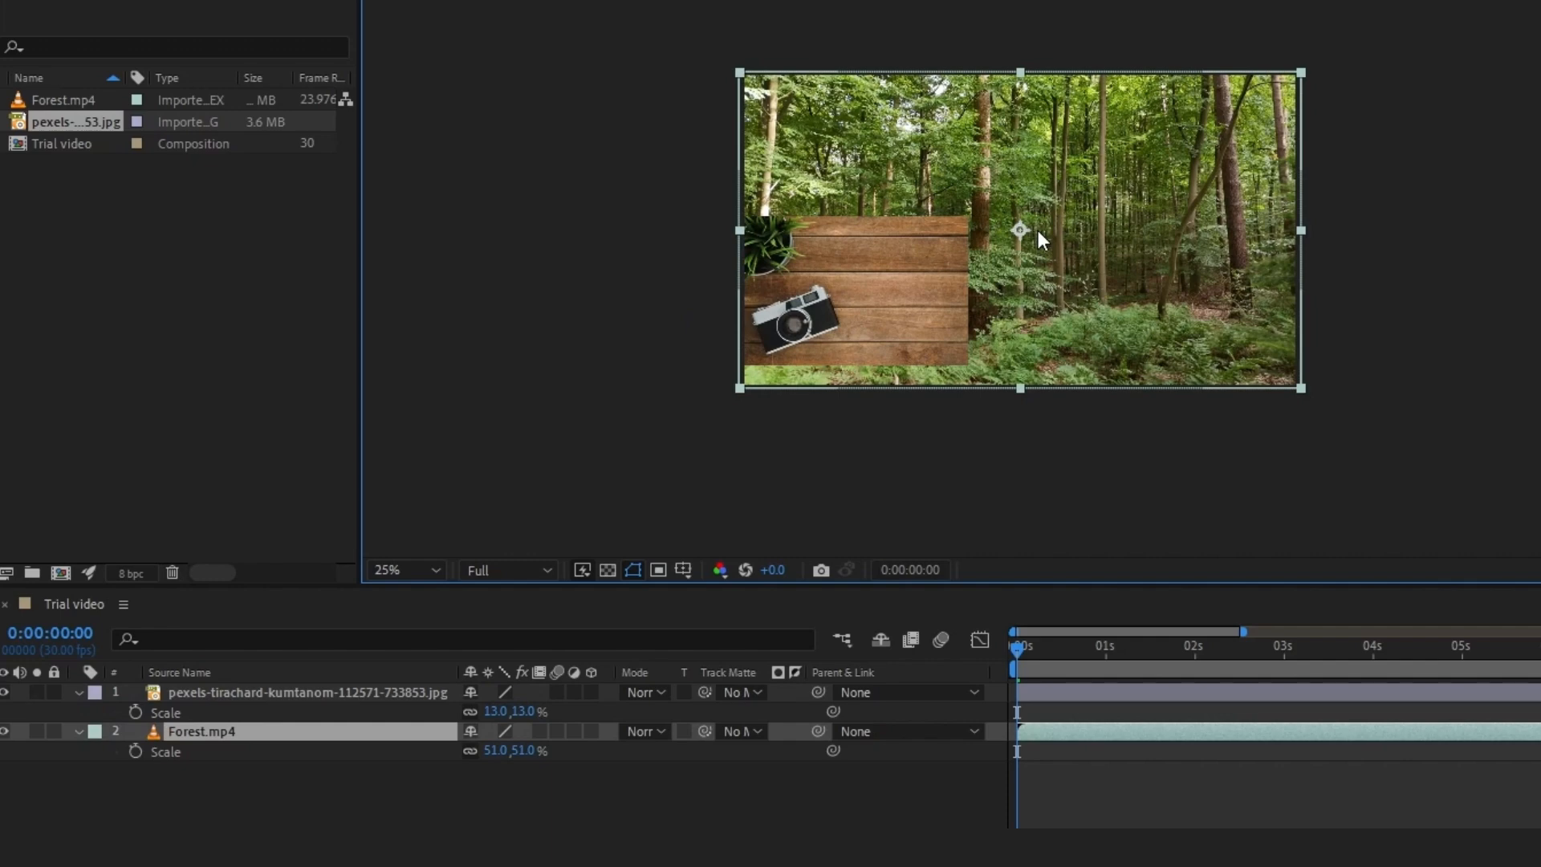
pyautogui.click(357, 697)
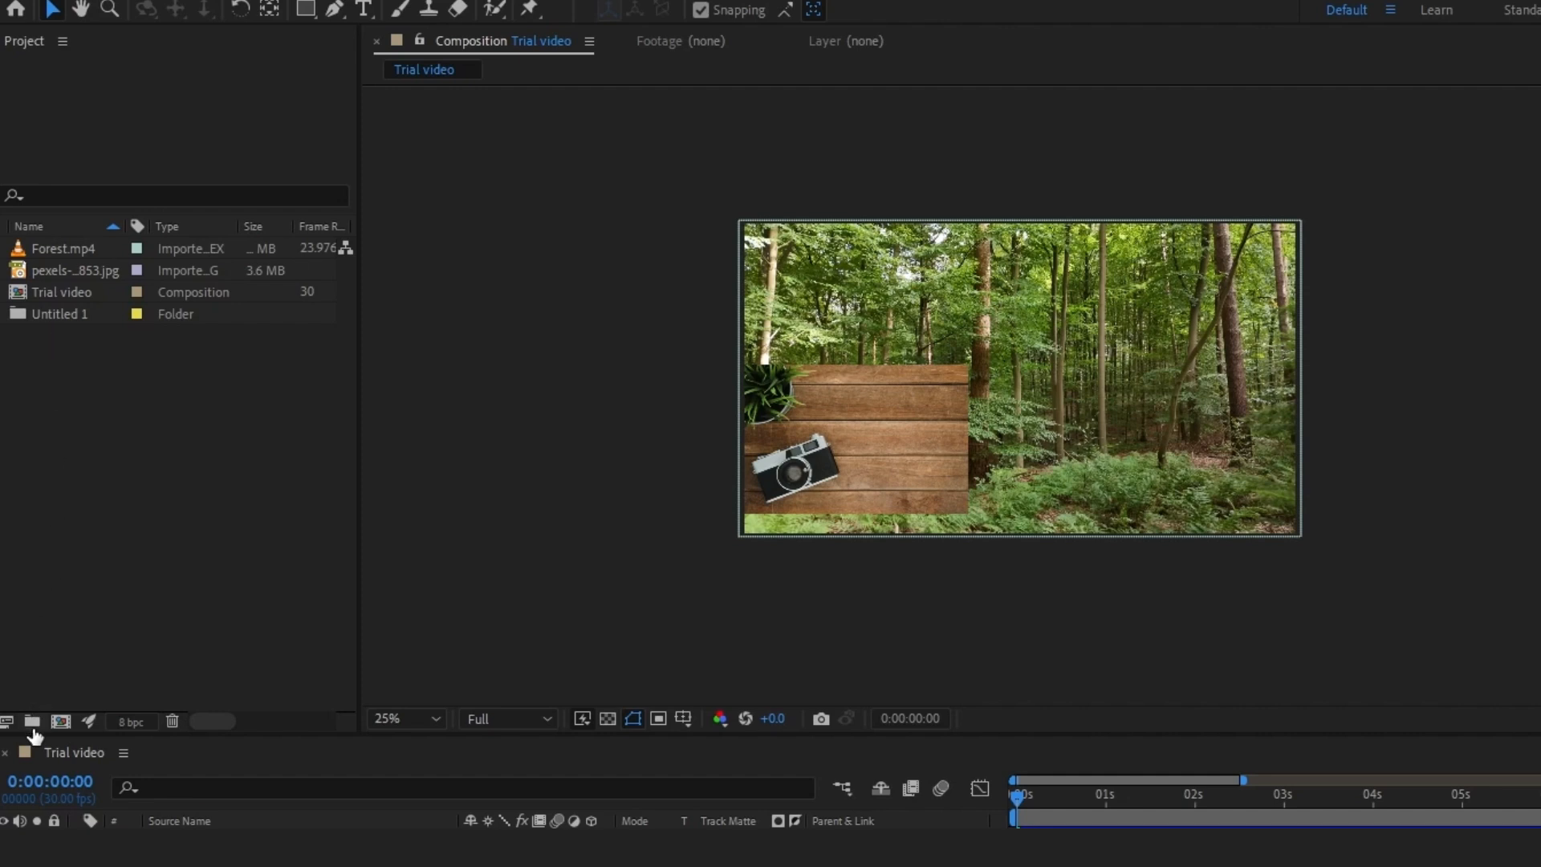
# Step: Create a new project folder named IMAGE
pyautogui.click(51, 628)
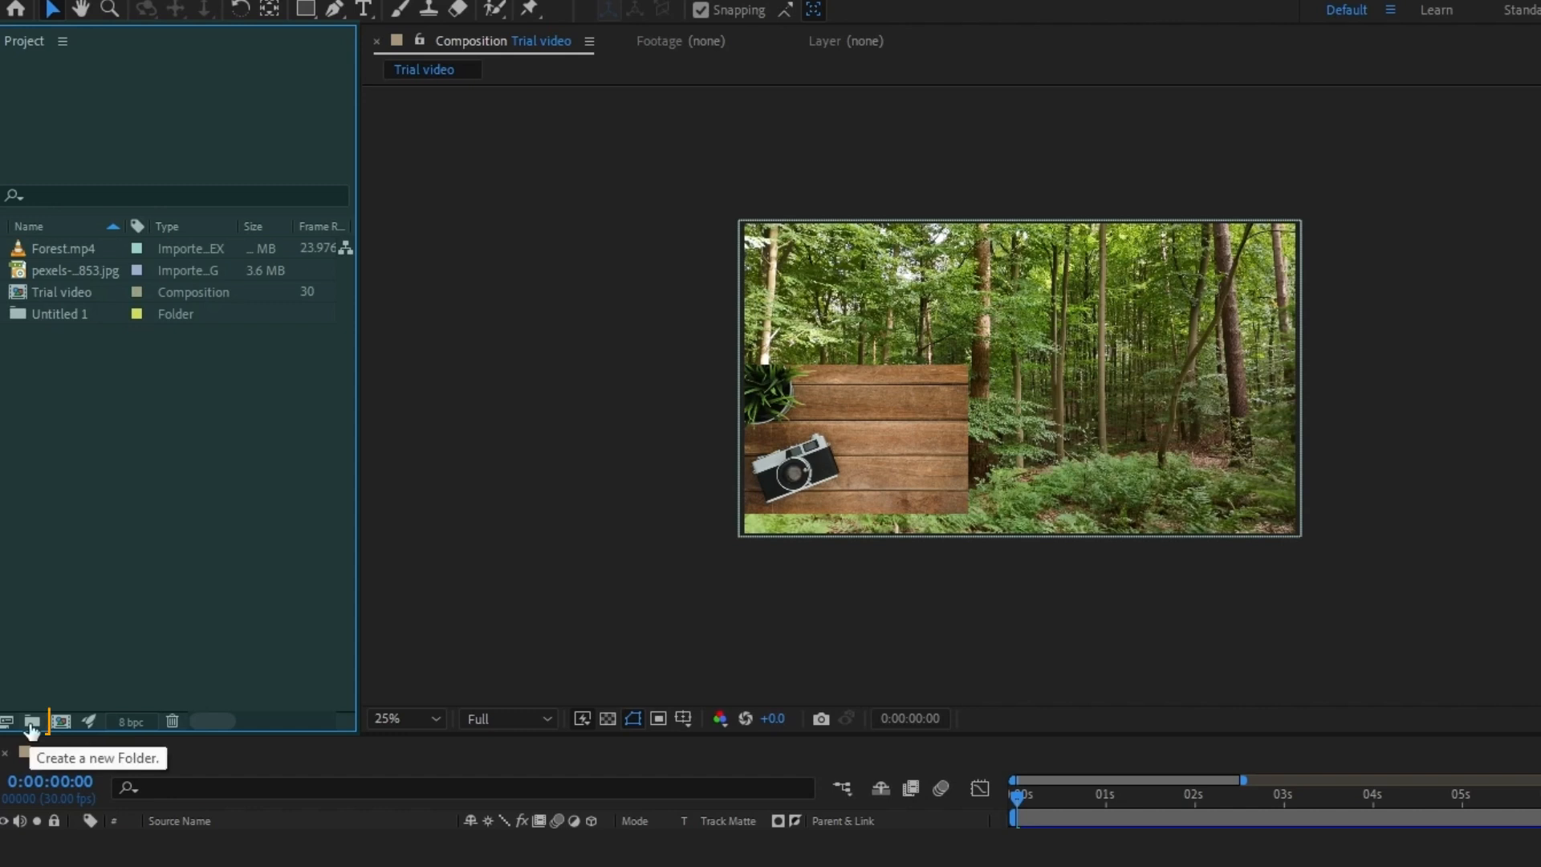
pyautogui.click(32, 727)
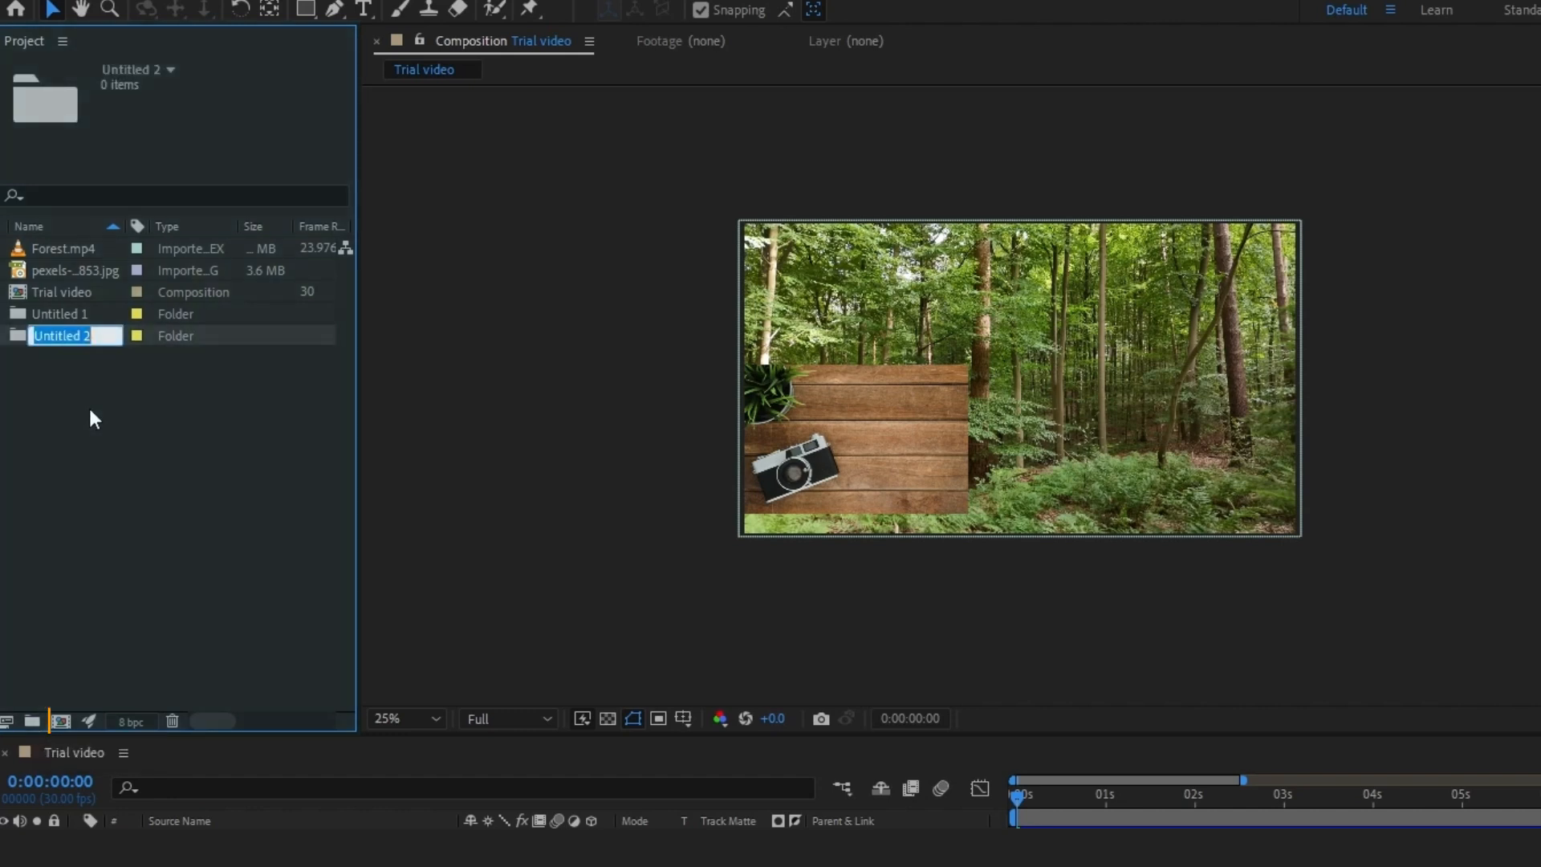
pyautogui.write('IMAGE')
pyautogui.click(66, 379)
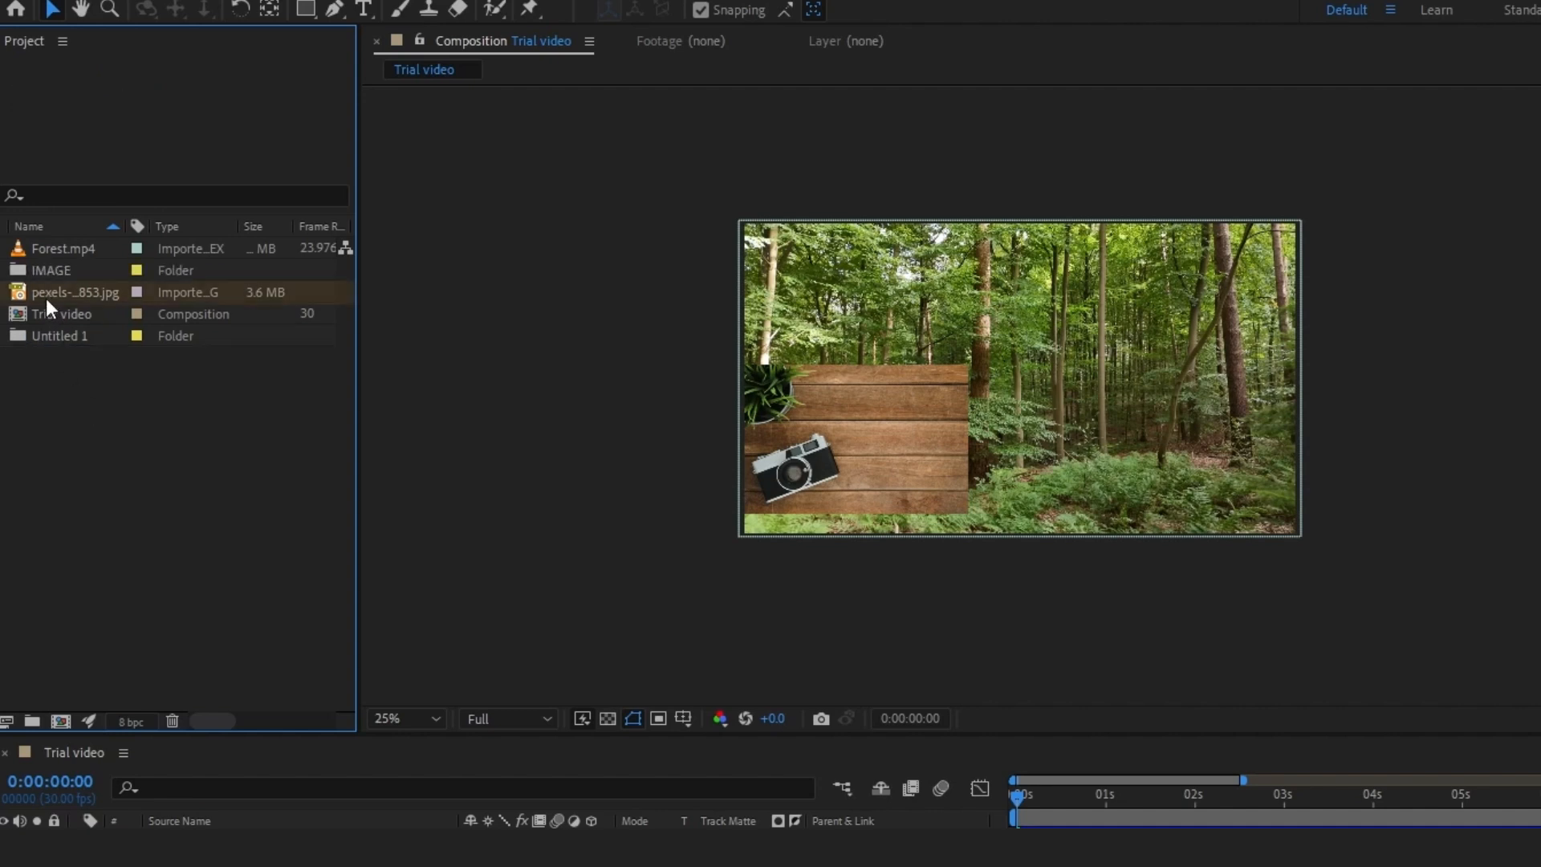
# Step: Move the pexels camera photo JPG into the IMAGE folder and check the folder's contents
pyautogui.moveTo(46, 297); pyautogui.dragTo(45, 277)
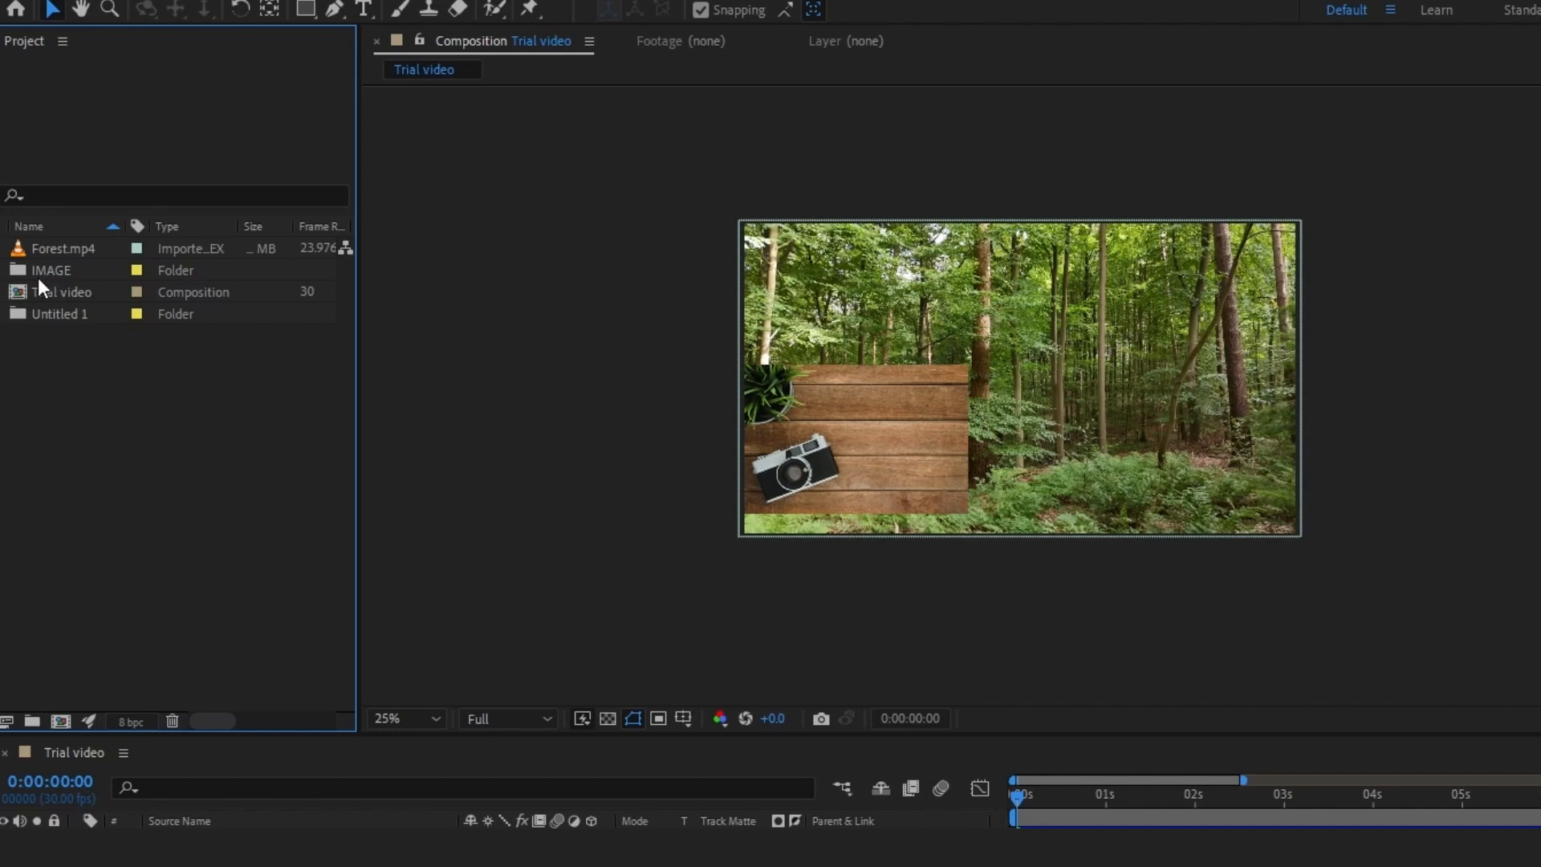
pyautogui.click(2, 273)
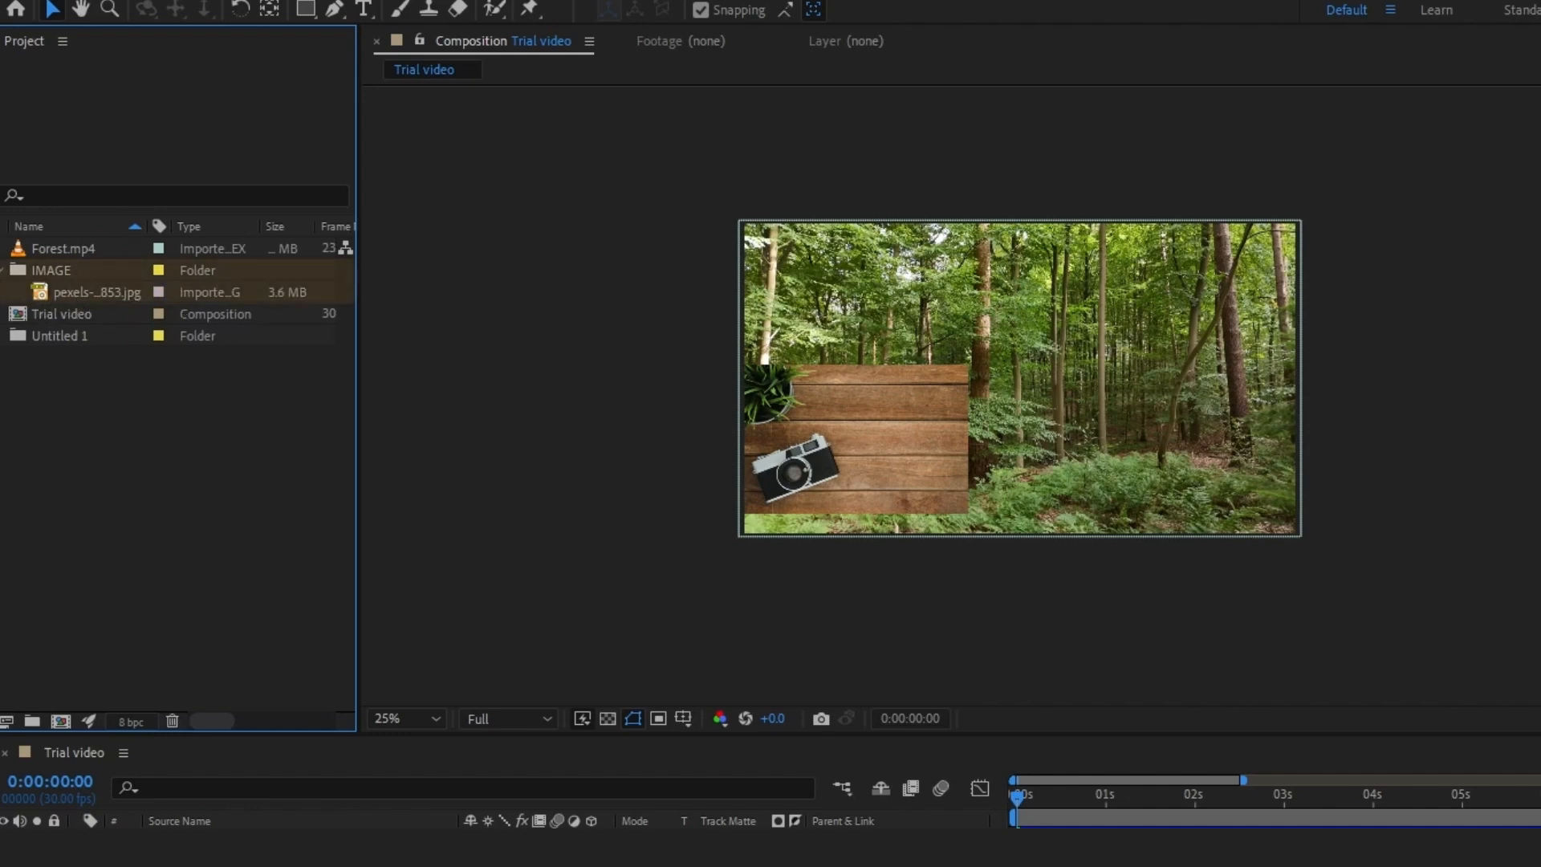
pyautogui.click(2, 272)
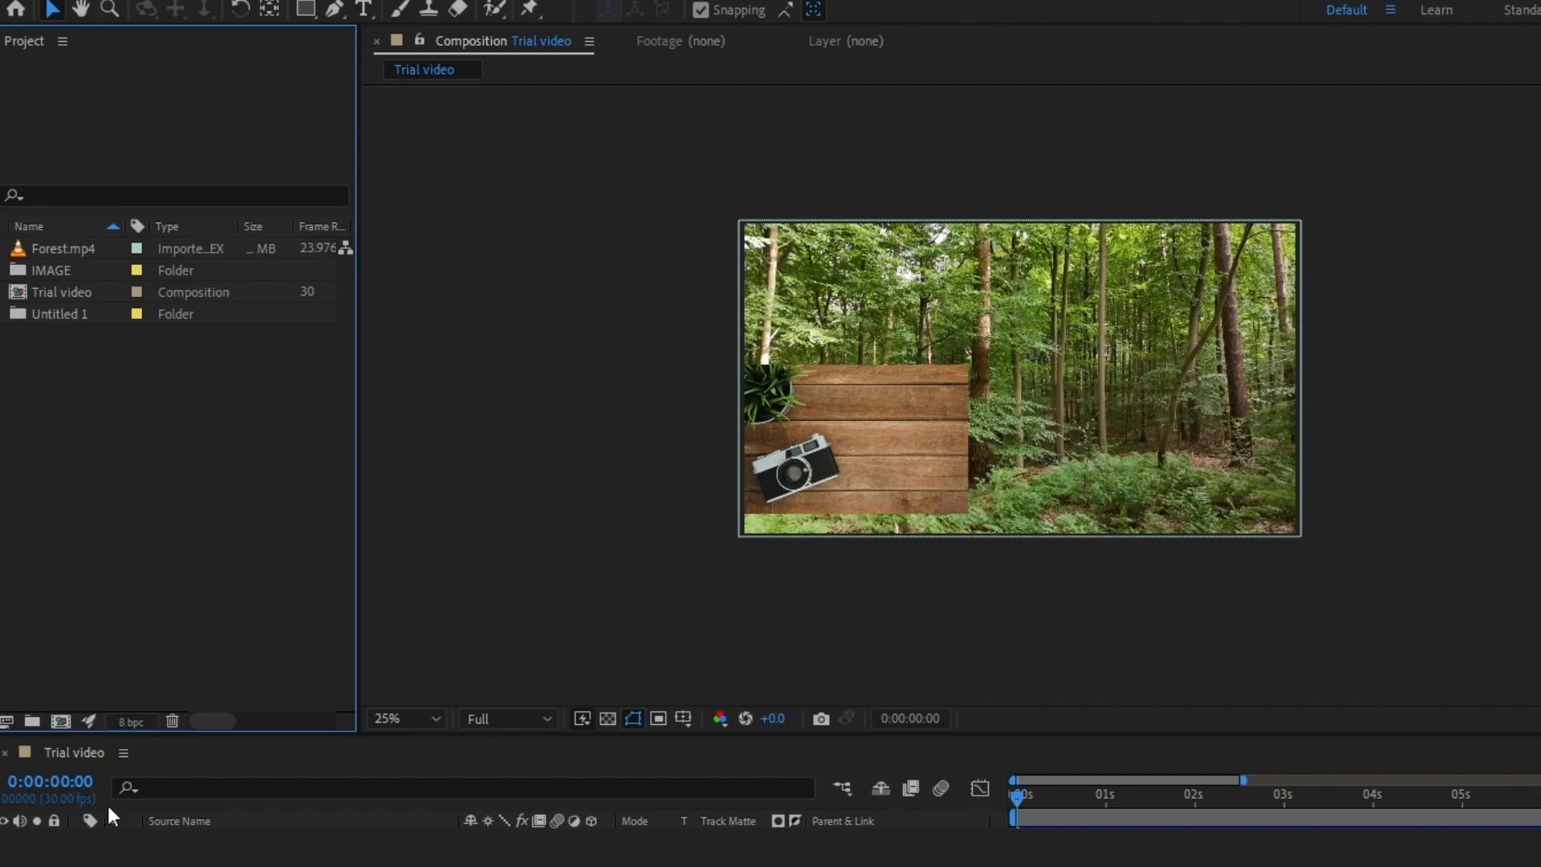
# Step: Create another project folder named VIDEO
pyautogui.click(32, 721)
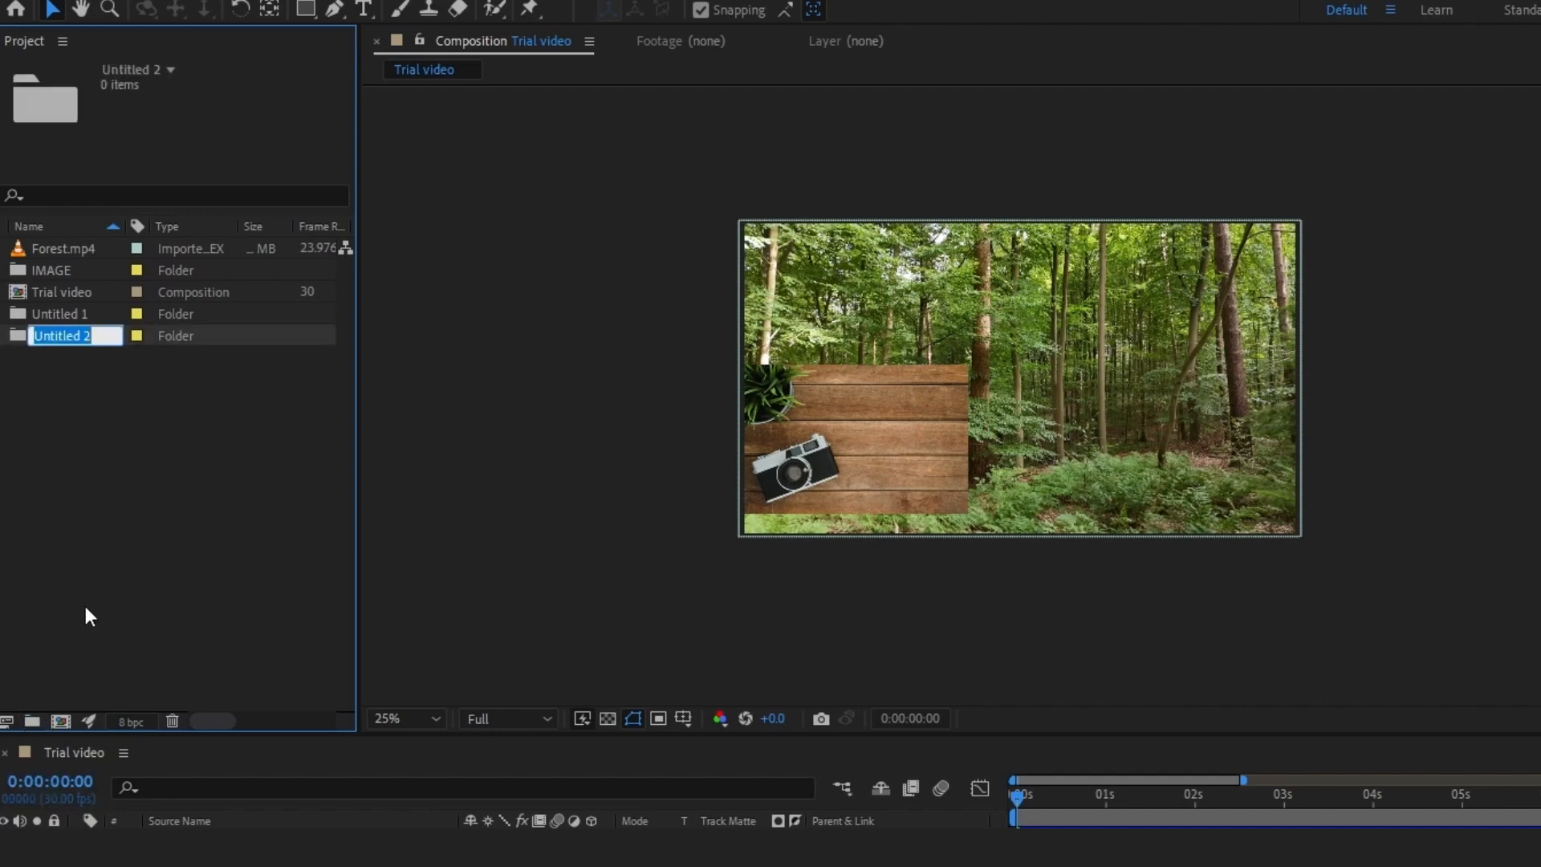
pyautogui.write('VIDEO')
pyautogui.click(89, 509)
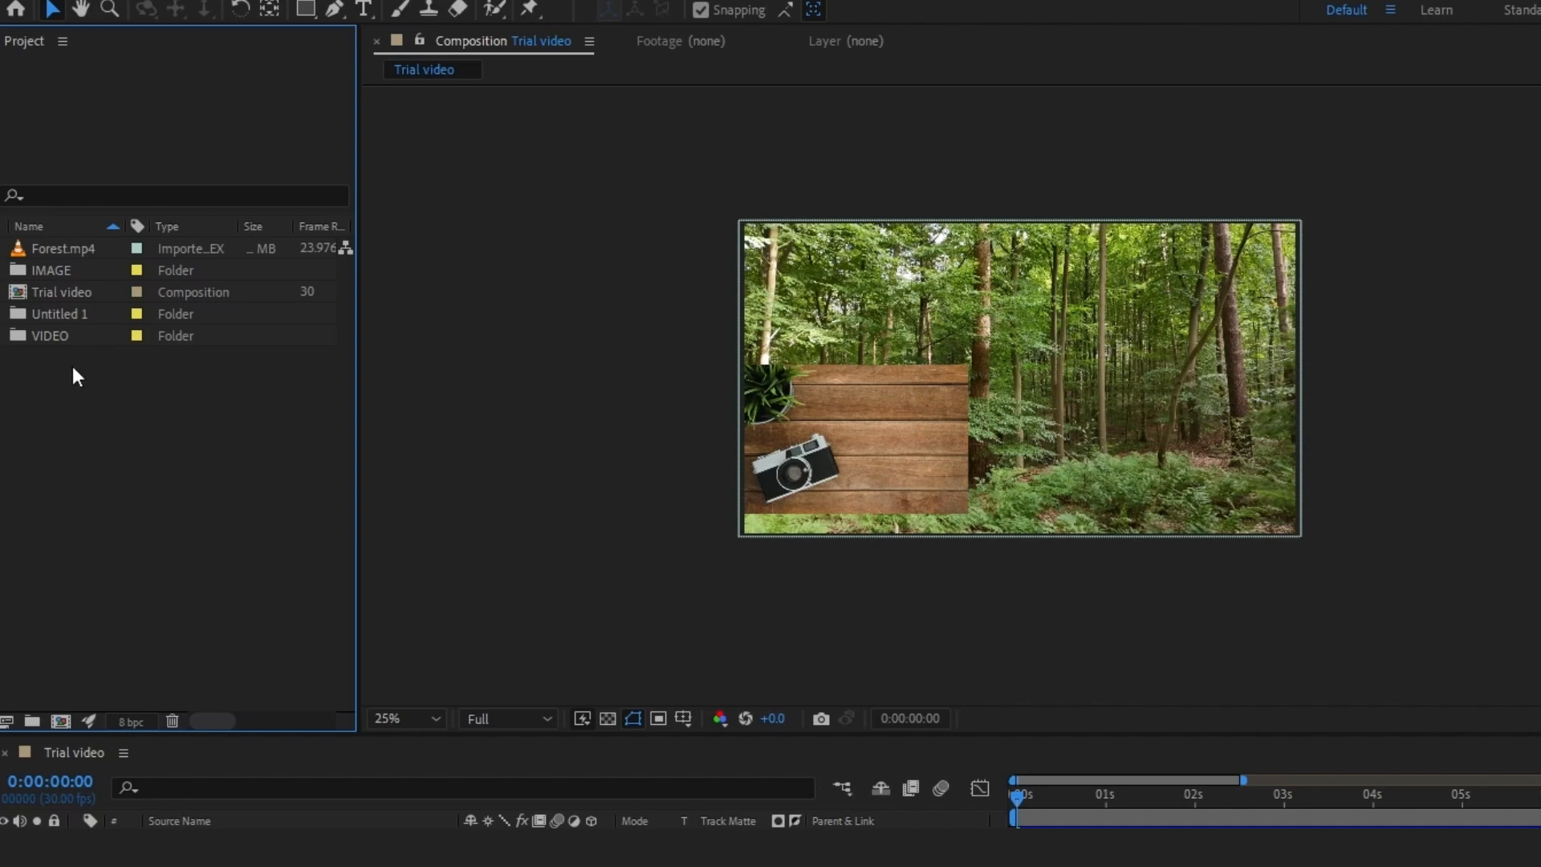
# Step: Move Forest.mp4 into the VIDEO folder and expand the folder to show its contents
pyautogui.moveTo(37, 247); pyautogui.dragTo(39, 330)
pyautogui.click(38, 329)
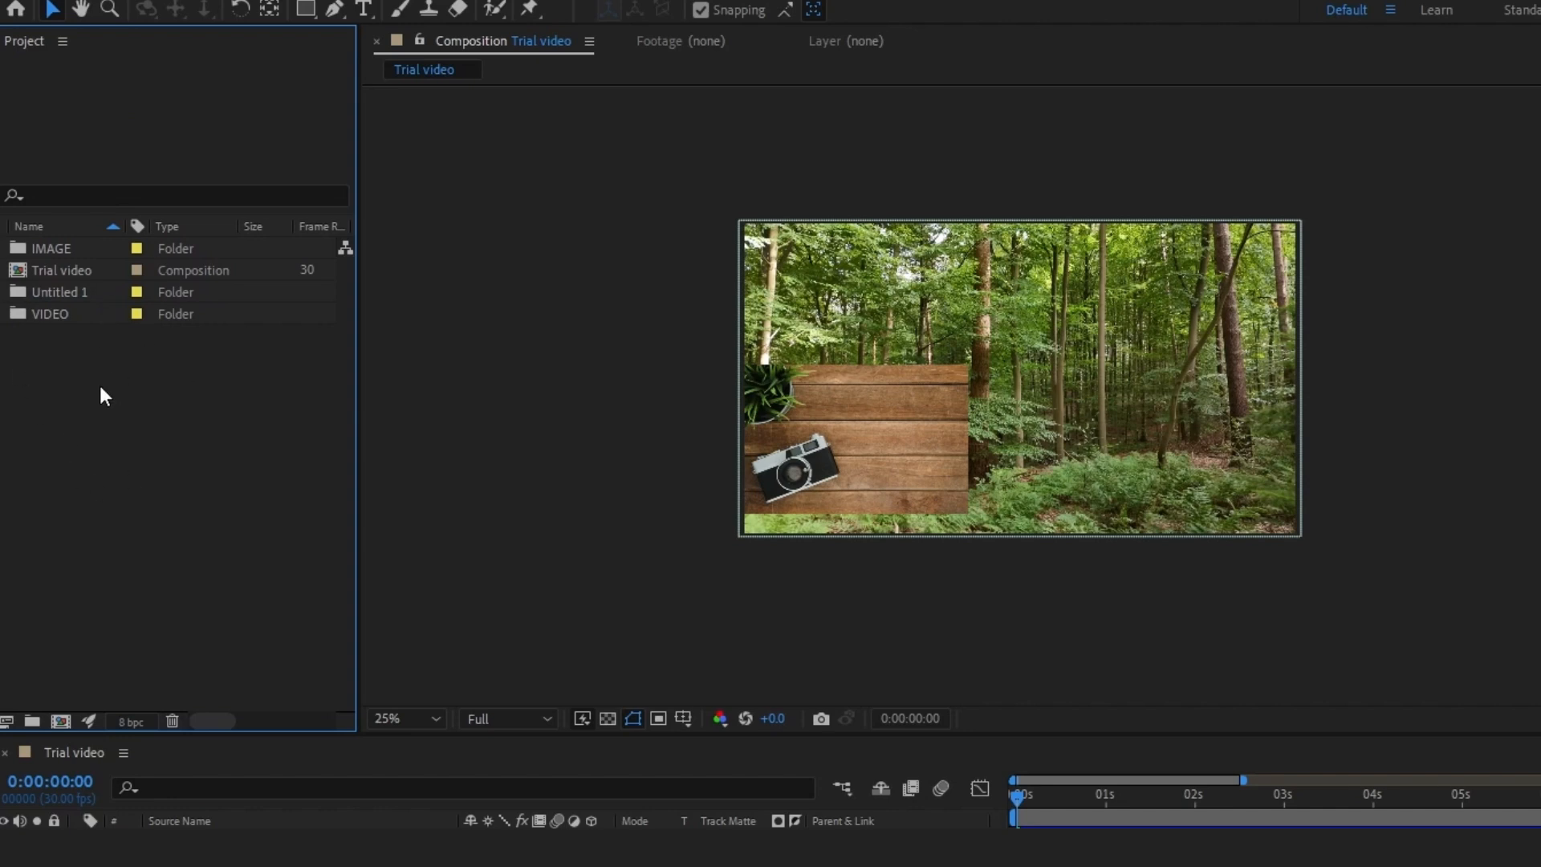
pyautogui.click(1, 317)
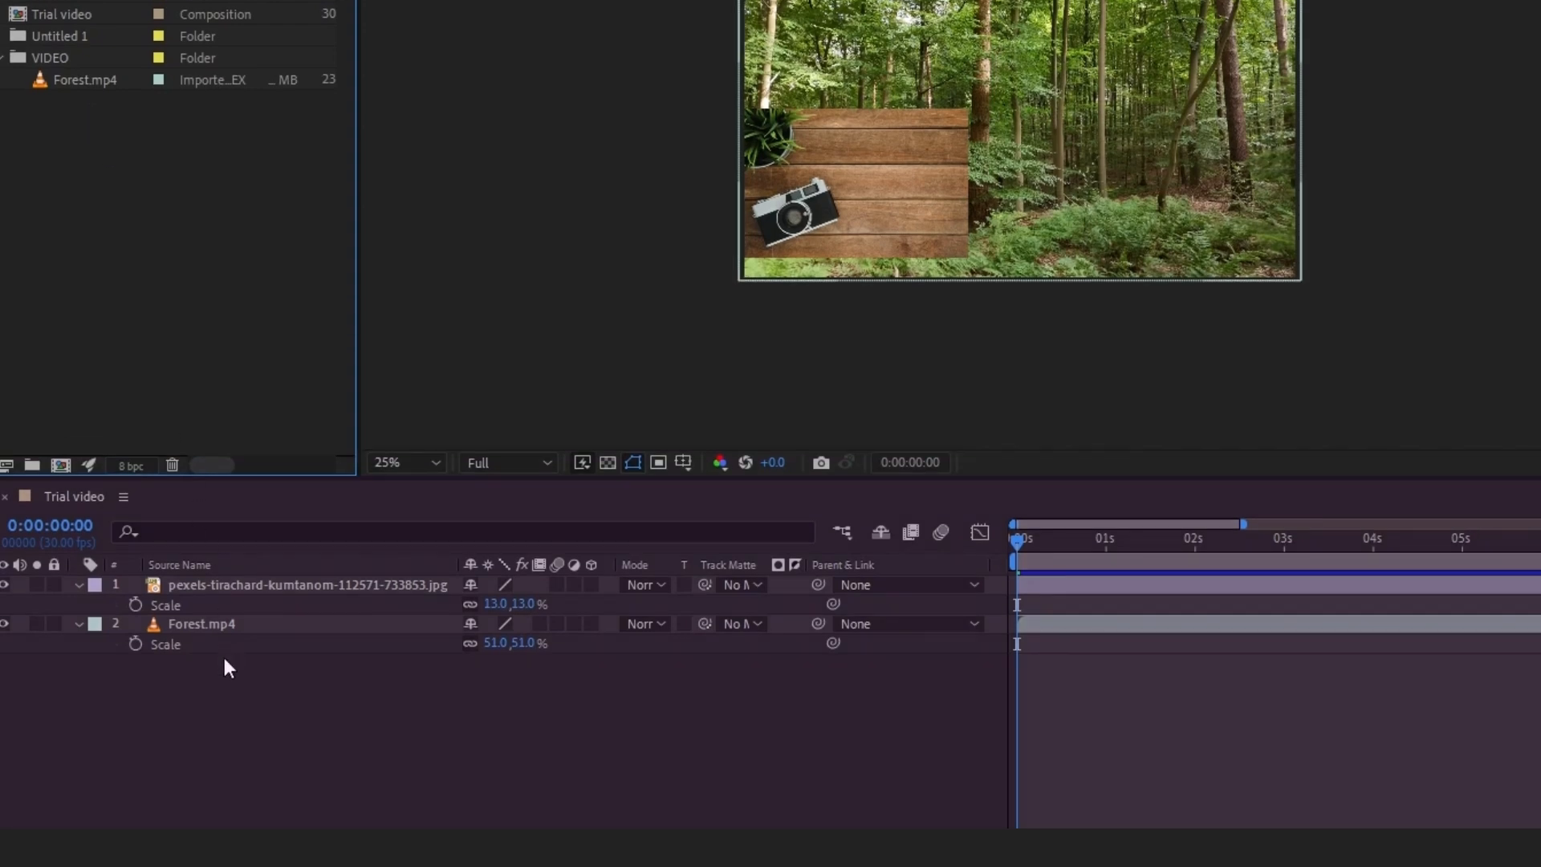
pyautogui.click(233, 692)
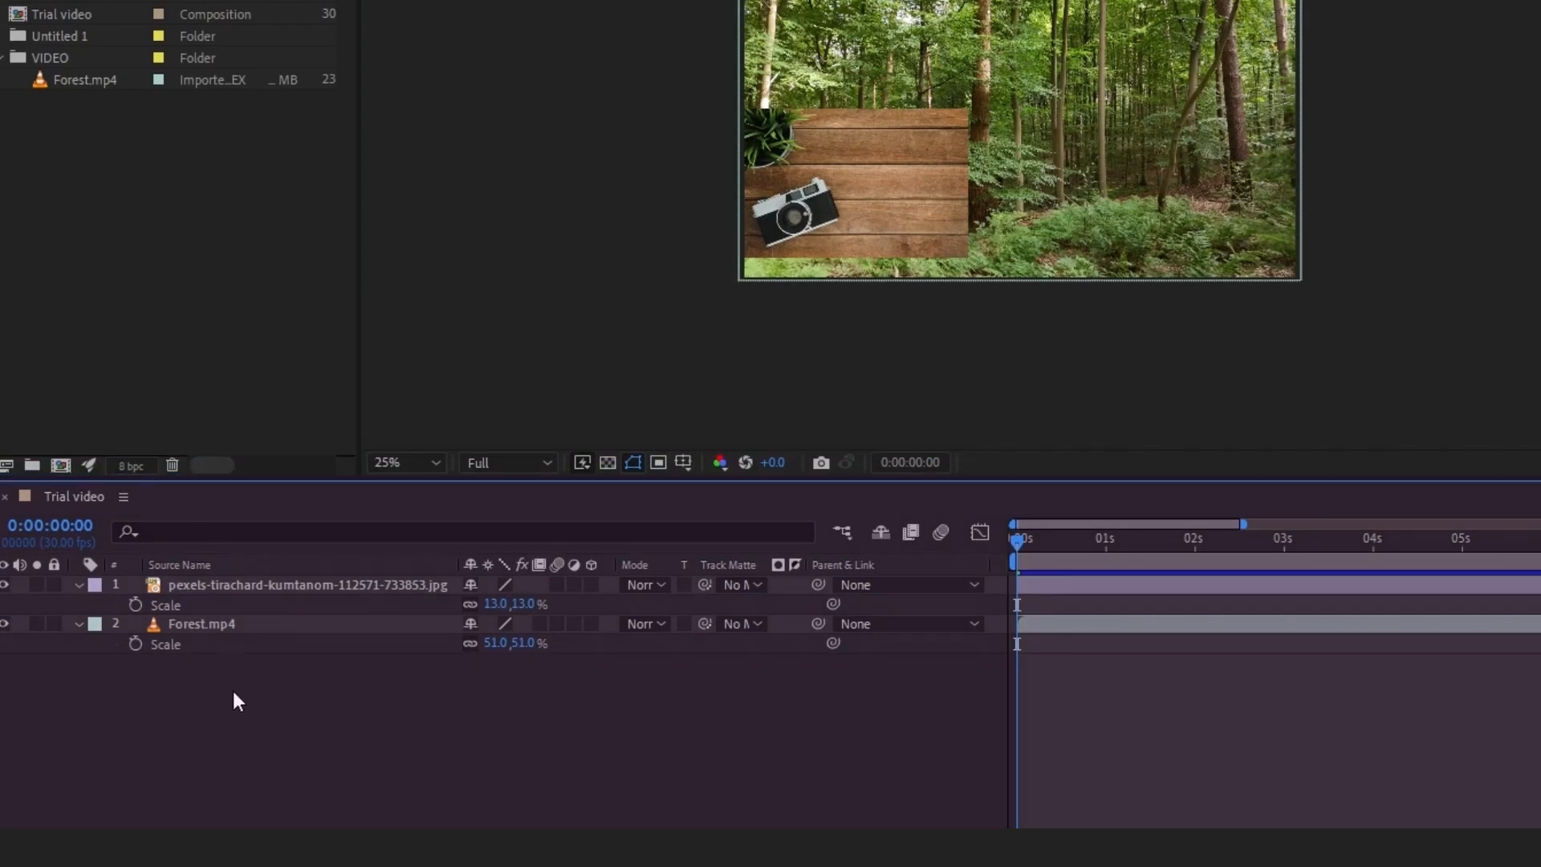